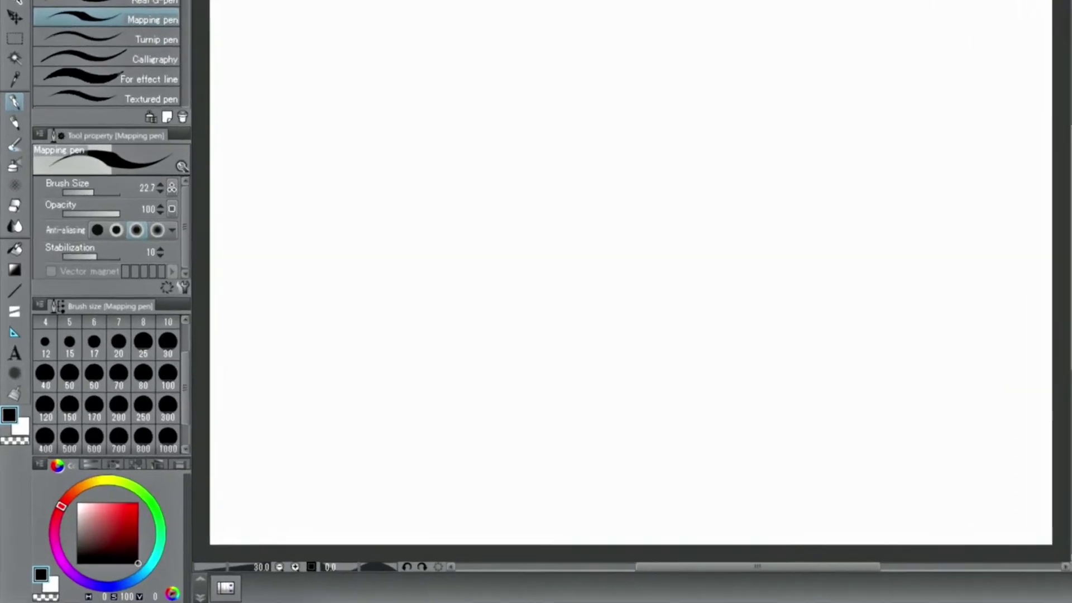
# Activate the Ruler tool with the Linear ruler sub tool selected.
pyautogui.click(15, 319)
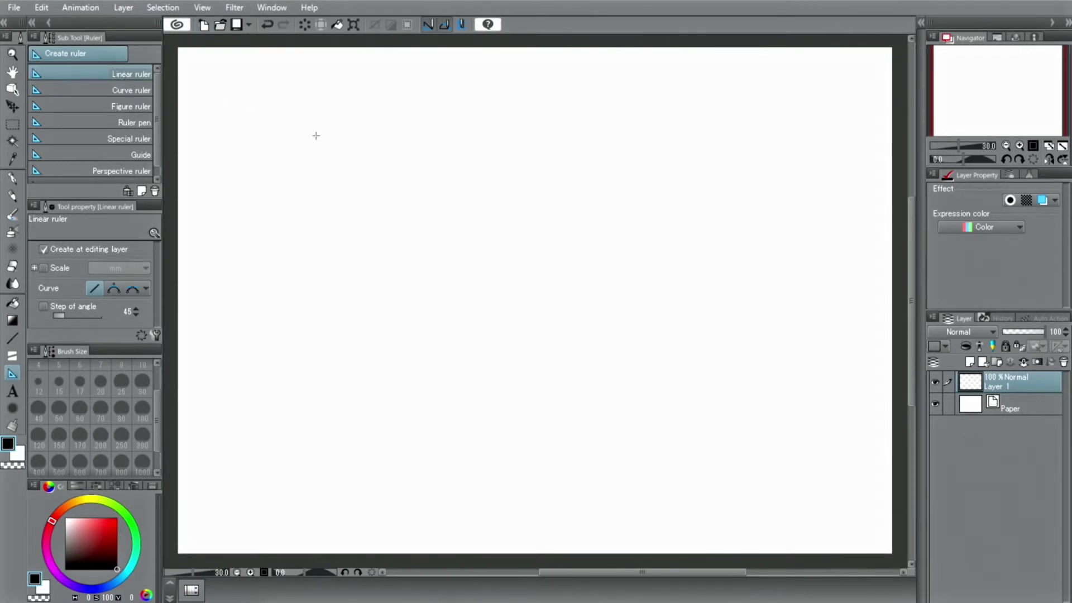
# Lay a linear ruler across the upper canvas and ink a straight Mapping pen line along it.
pyautogui.moveTo(248, 137); pyautogui.dragTo(797, 160)
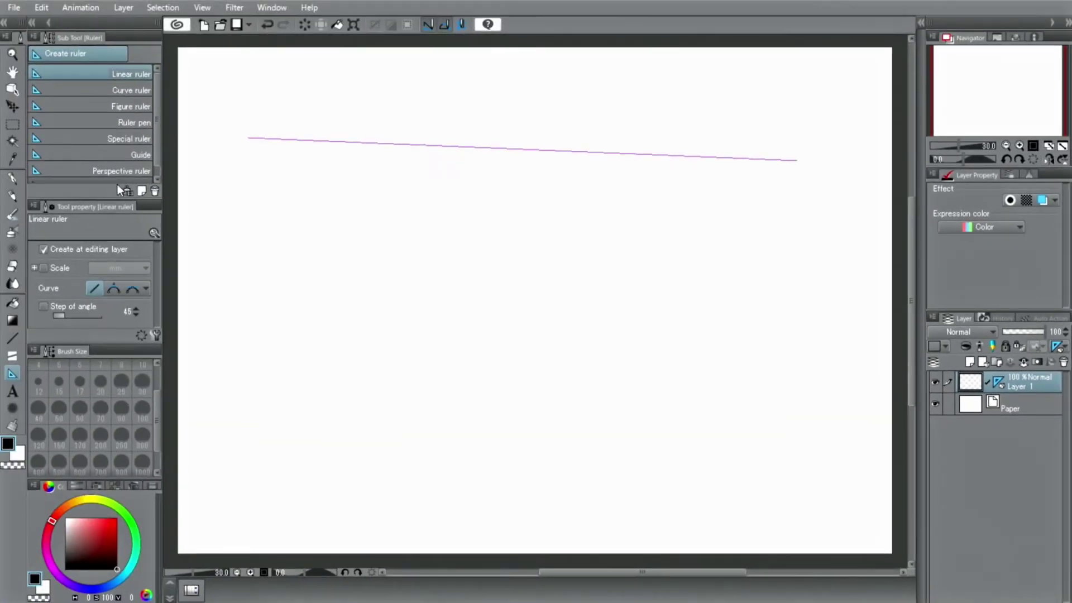
pyautogui.click(13, 179)
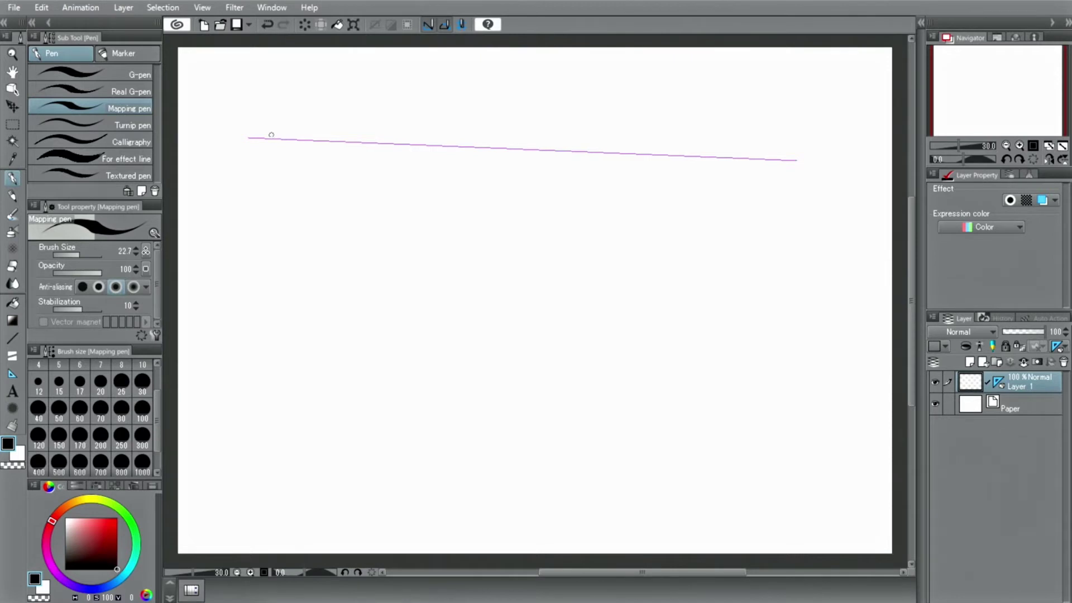
pyautogui.moveTo(280, 141)
pyautogui.mouseDown()
pyautogui.moveTo(450, 154)
pyautogui.moveTo(797, 160)
pyautogui.mouseUp()
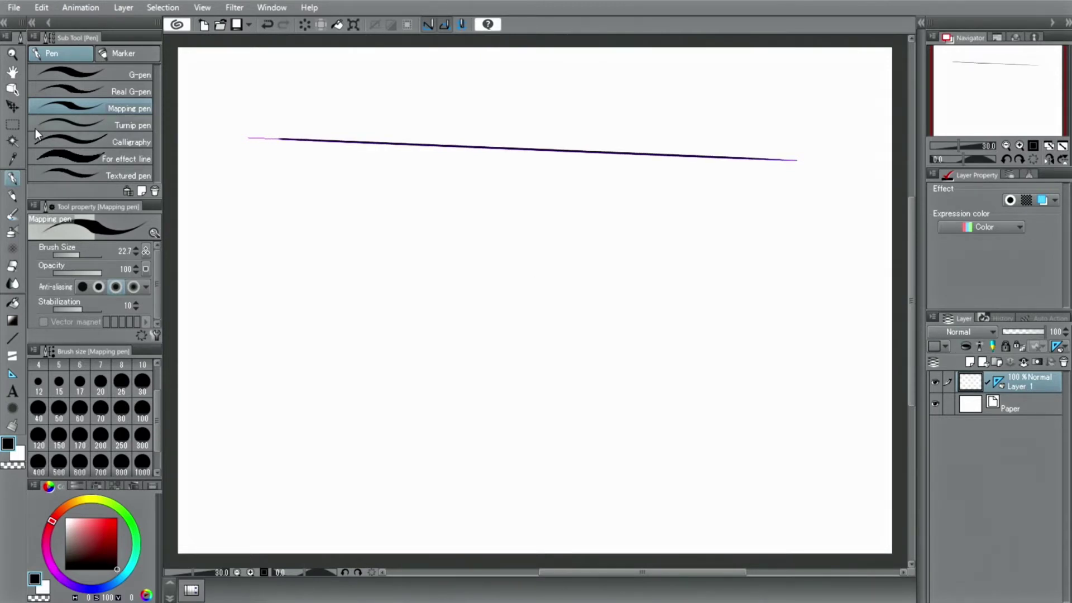
# Tilt the ruler upward, move it lower on the canvas, and ink a line along it.
pyautogui.click(10, 92)
pyautogui.click(257, 138)
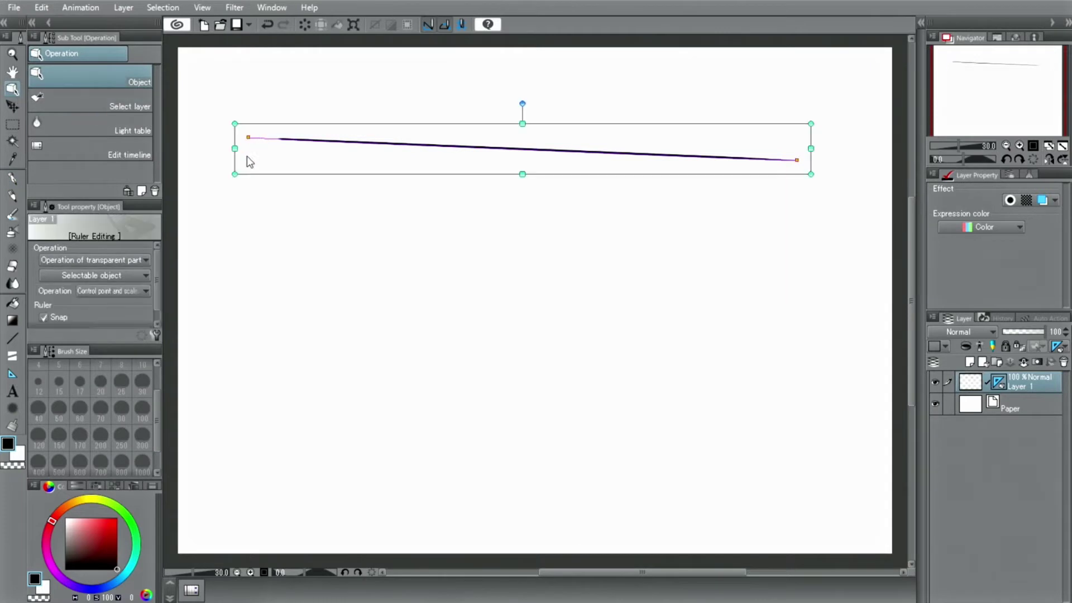
pyautogui.moveTo(226, 178); pyautogui.dragTo(222, 241)
pyautogui.moveTo(288, 227); pyautogui.dragTo(295, 444)
pyautogui.click(11, 179)
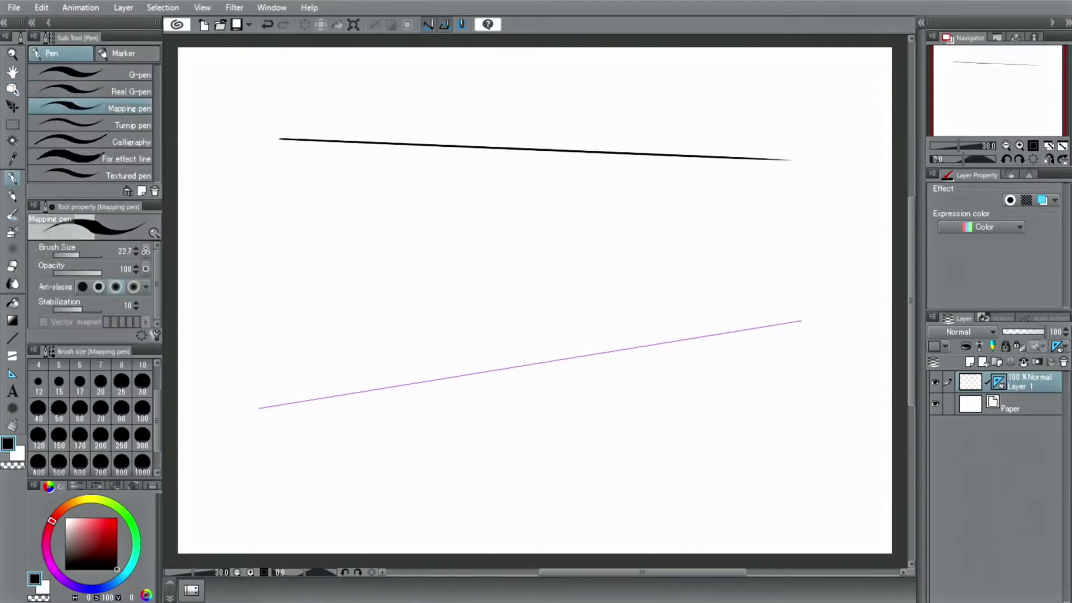
pyautogui.moveTo(283, 403); pyautogui.dragTo(290, 401)
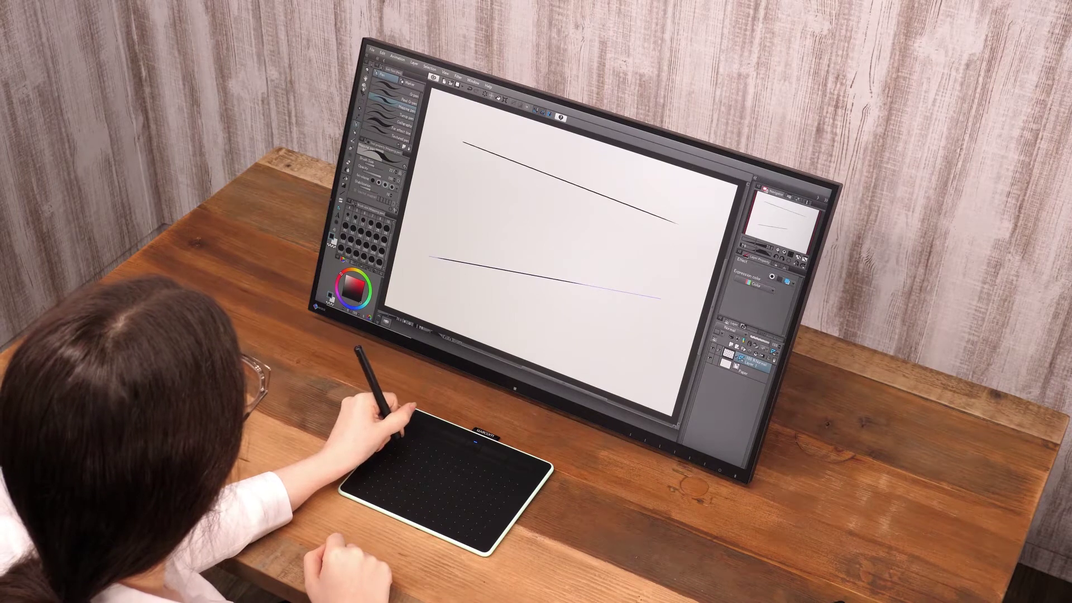
# Select the lower ruler and rotate it to a steep diagonal.
pyautogui.click(367, 69)
pyautogui.click(634, 293)
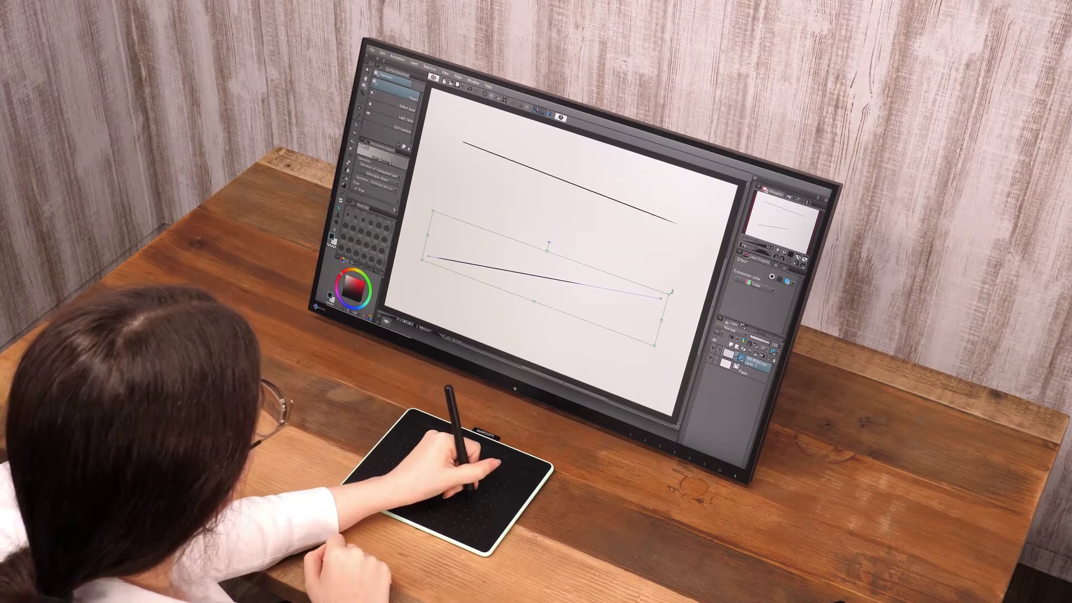
pyautogui.moveTo(673, 291); pyautogui.dragTo(560, 154)
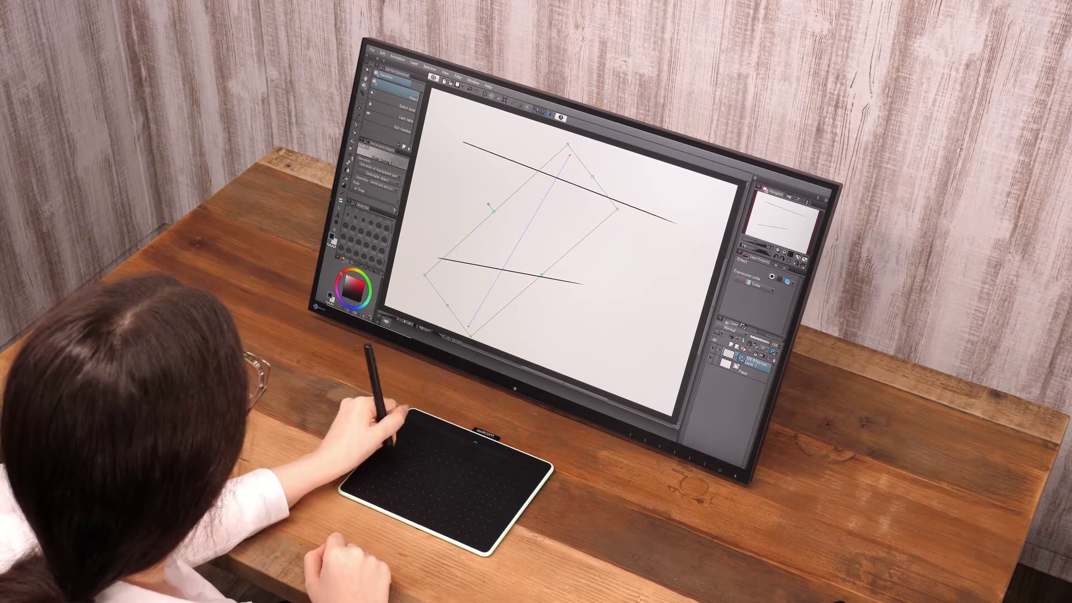
pyautogui.press('p')
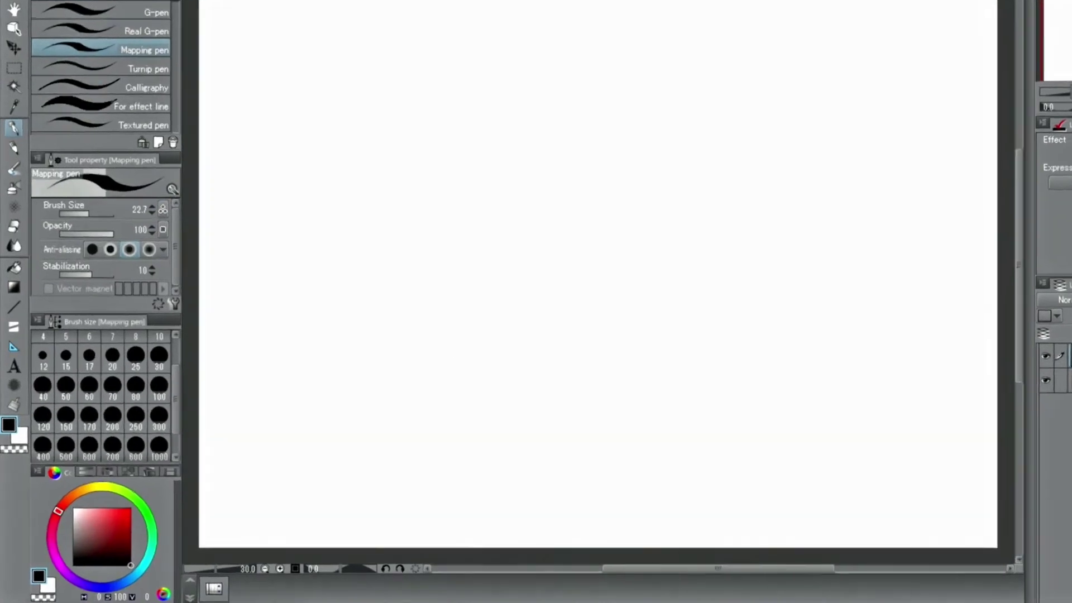
# Choose the Special ruler sub tool and set its type to Parallel line.
pyautogui.click(12, 259)
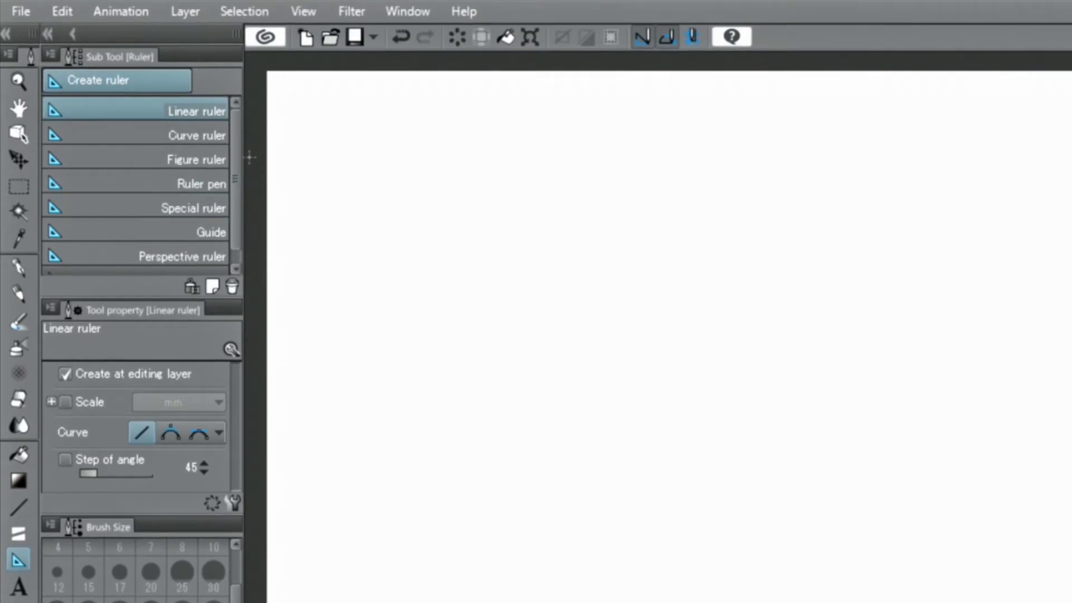
pyautogui.scroll(-1, 237, 152)
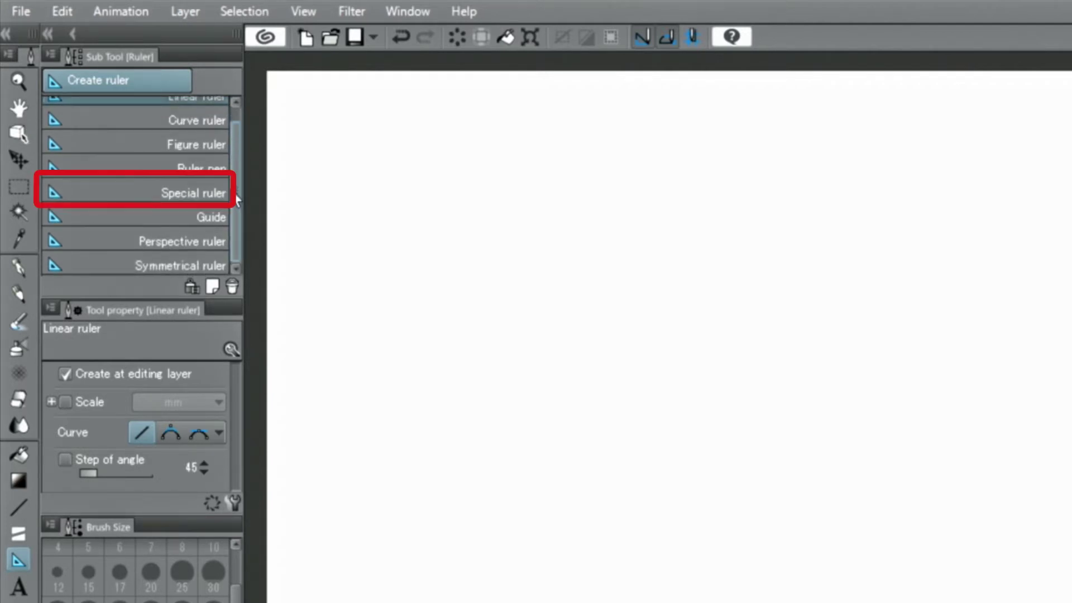
pyautogui.click(205, 192)
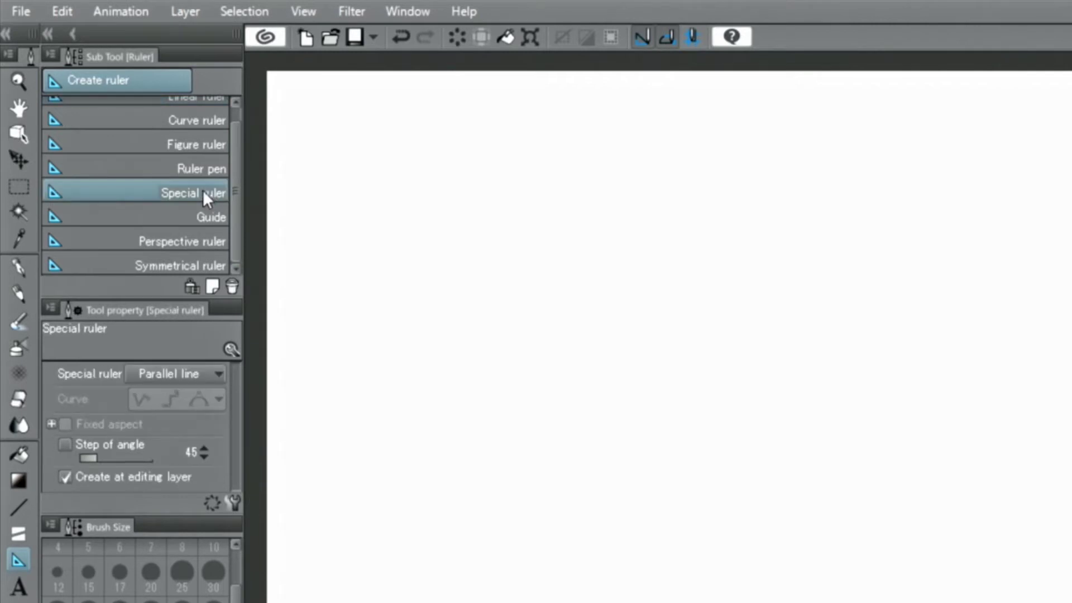
pyautogui.click(195, 378)
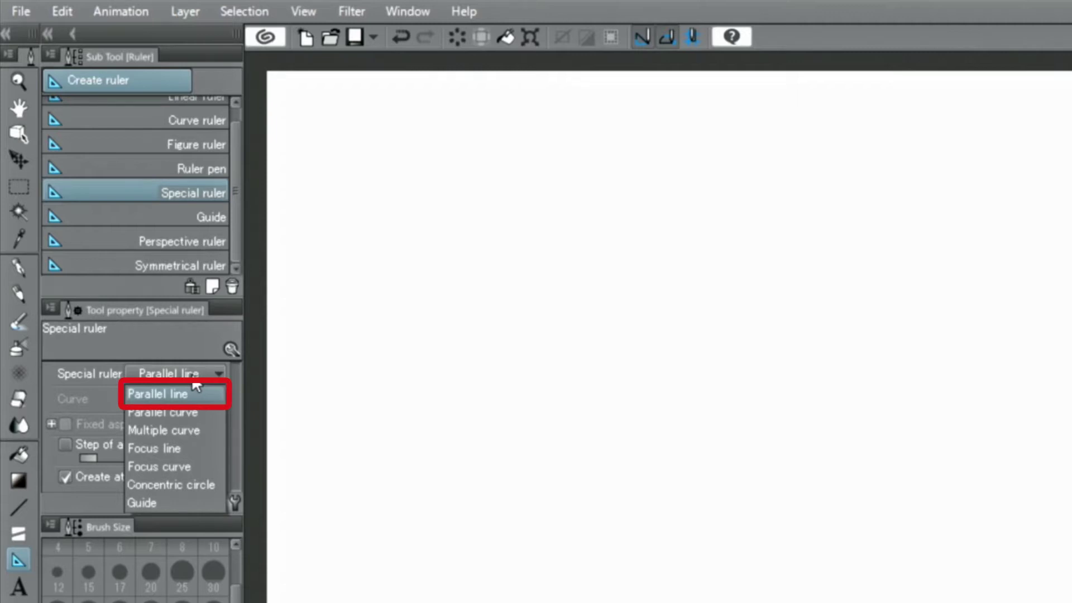
pyautogui.click(193, 396)
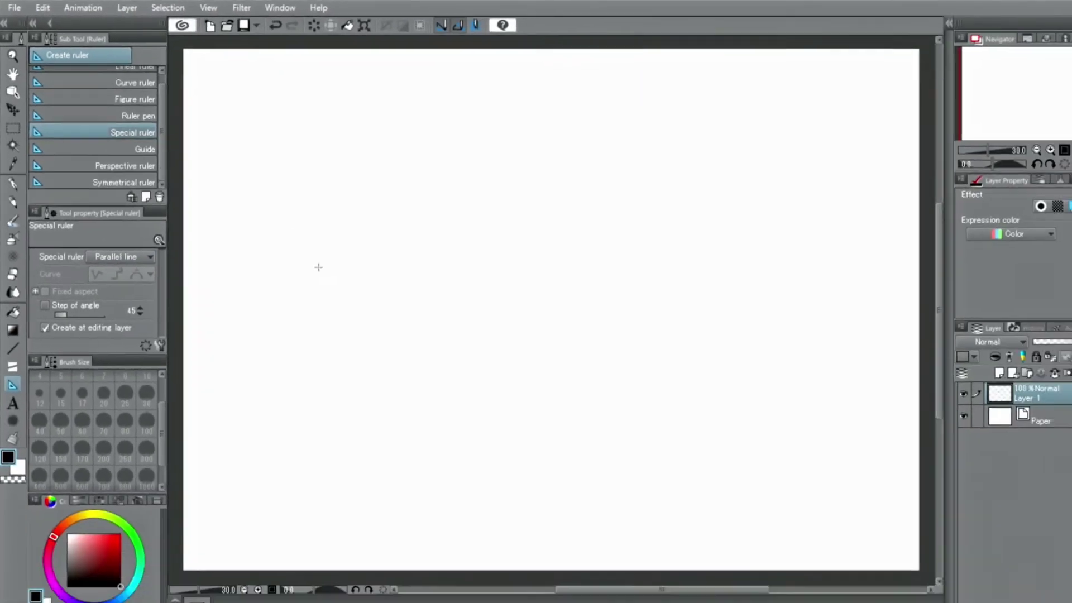
# Stretch a parallel-line ruler diagonally across the canvas and ink the first parallel strokes at upper left.
pyautogui.moveTo(418, 249); pyautogui.dragTo(901, 434)
pyautogui.moveTo(601, 289); pyautogui.dragTo(642, 320)
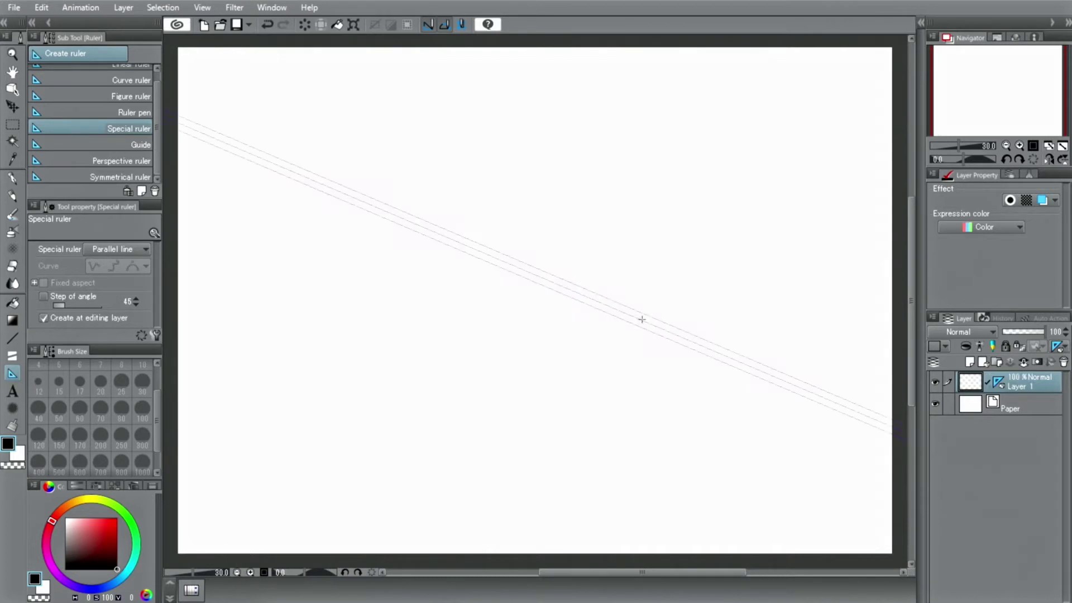
pyautogui.click(12, 177)
pyautogui.moveTo(228, 110); pyautogui.dragTo(443, 198)
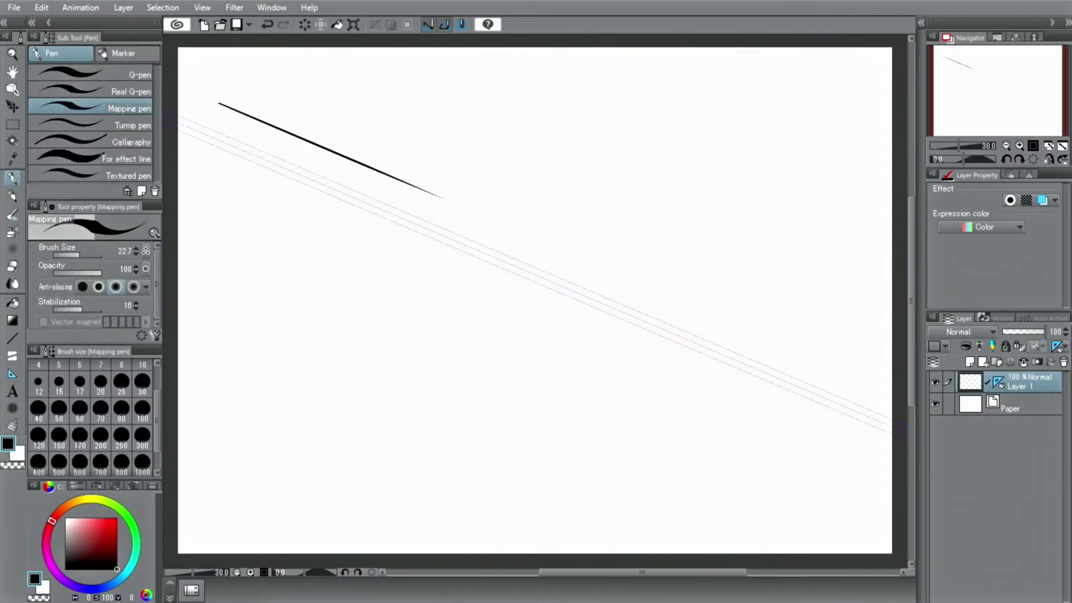
pyautogui.moveTo(220, 121); pyautogui.dragTo(457, 239)
pyautogui.moveTo(280, 206); pyautogui.dragTo(656, 366)
# Ink more parallel strokes on the right and across the top, then hide Layer 1 and add Layer 2.
pyautogui.moveTo(217, 216); pyautogui.dragTo(575, 369)
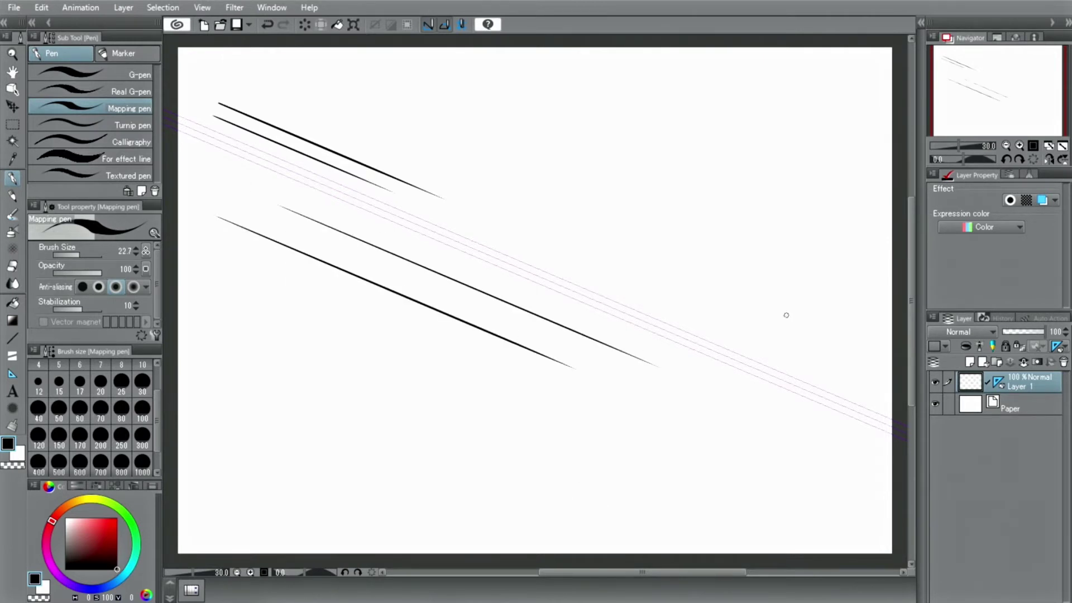
pyautogui.moveTo(825, 296); pyautogui.dragTo(632, 223)
pyautogui.moveTo(834, 288); pyautogui.dragTo(628, 202)
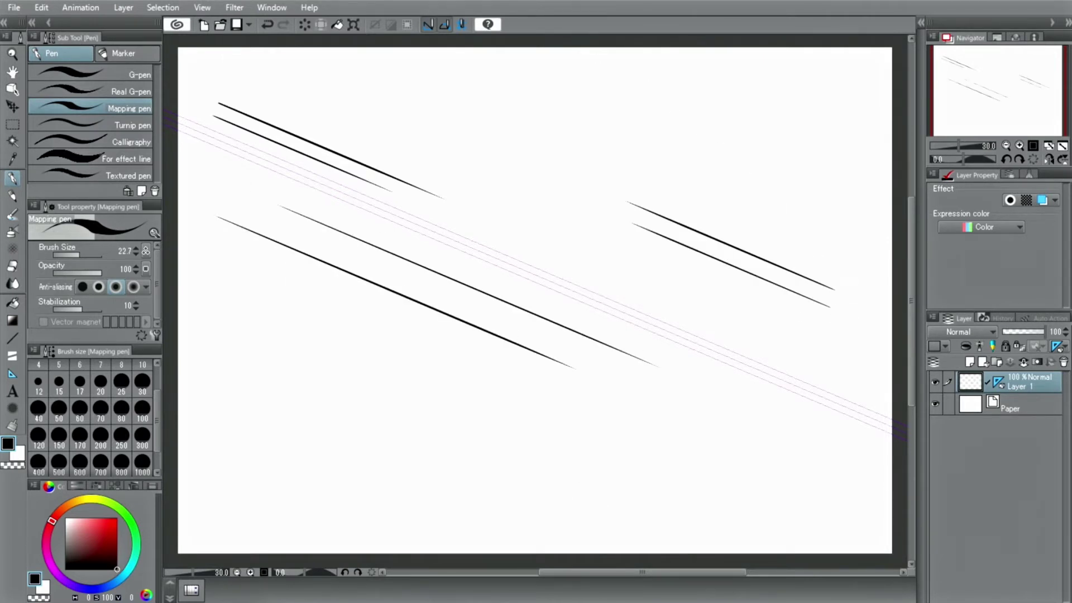
pyautogui.moveTo(843, 288); pyautogui.dragTo(330, 70)
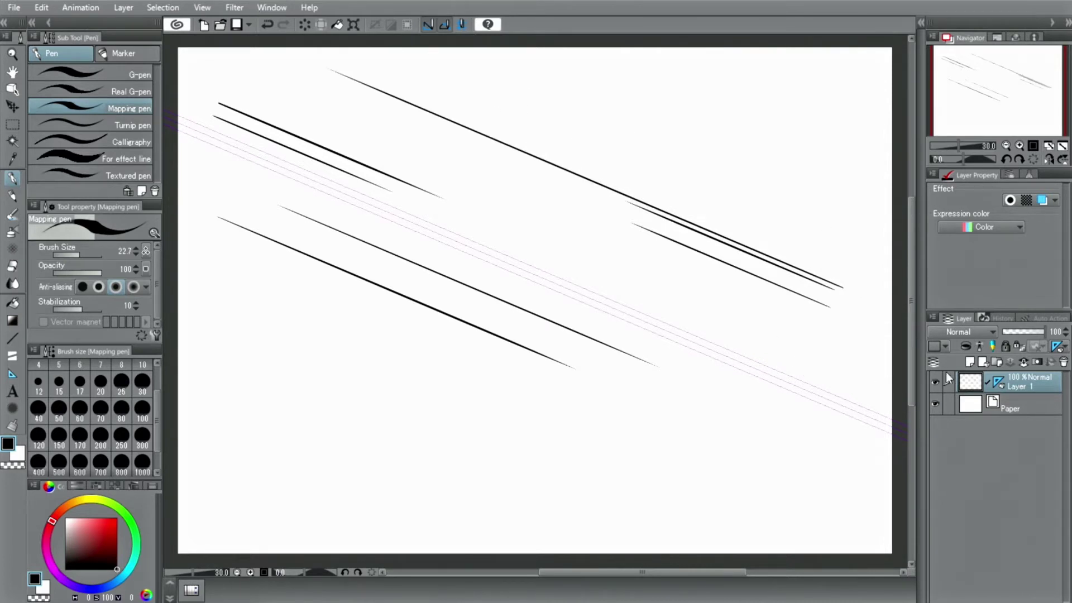
pyautogui.click(935, 383)
pyautogui.click(969, 362)
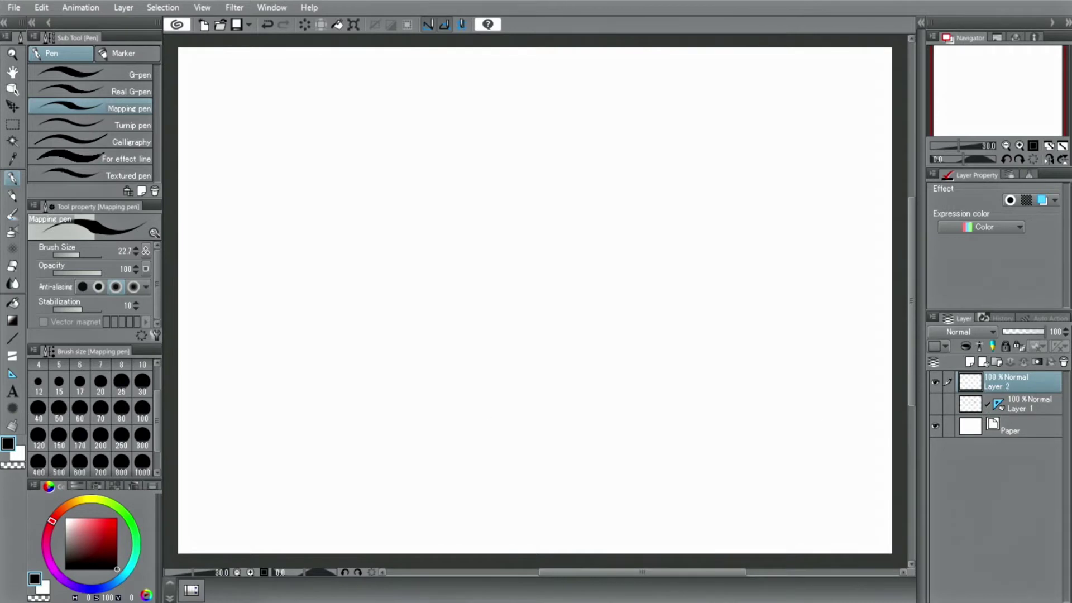
# Set the special ruler to Parallel curve and draw an arcing curve ruler from left to lower right.
pyautogui.click(10, 372)
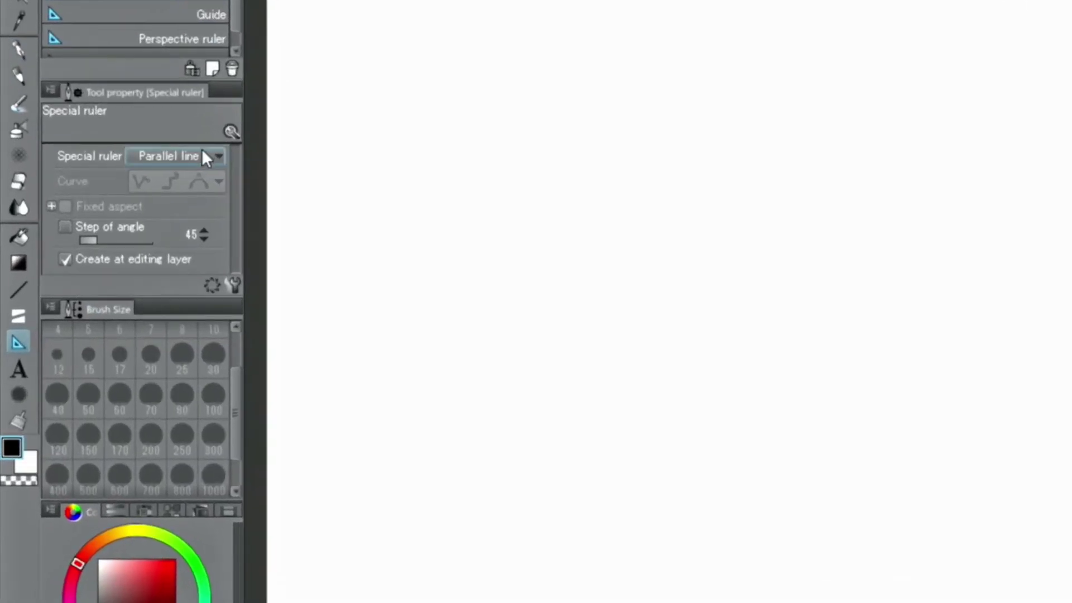
pyautogui.click(132, 246)
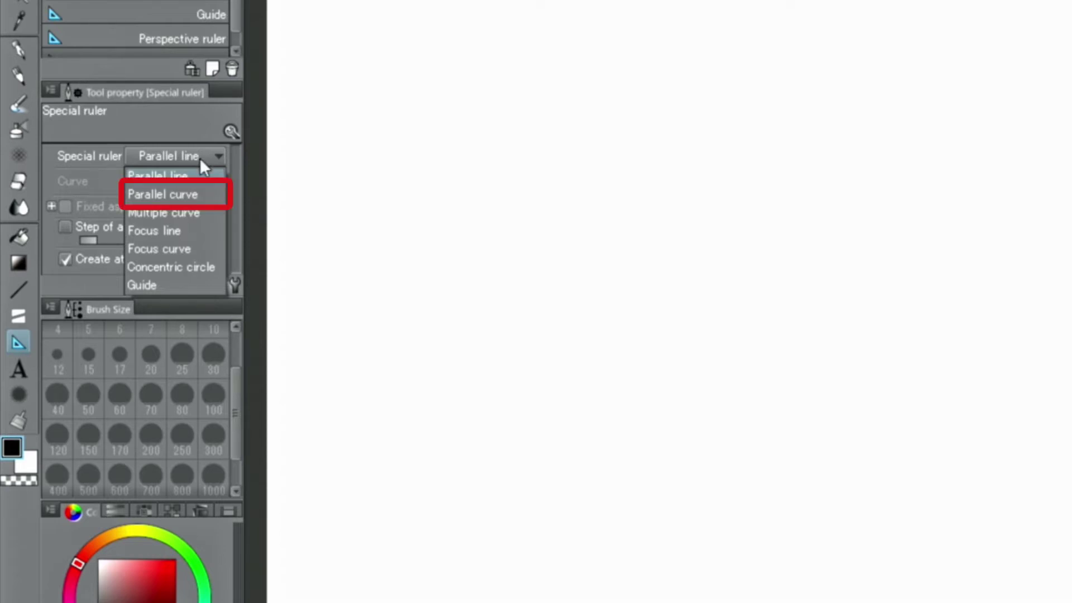
pyautogui.click(202, 194)
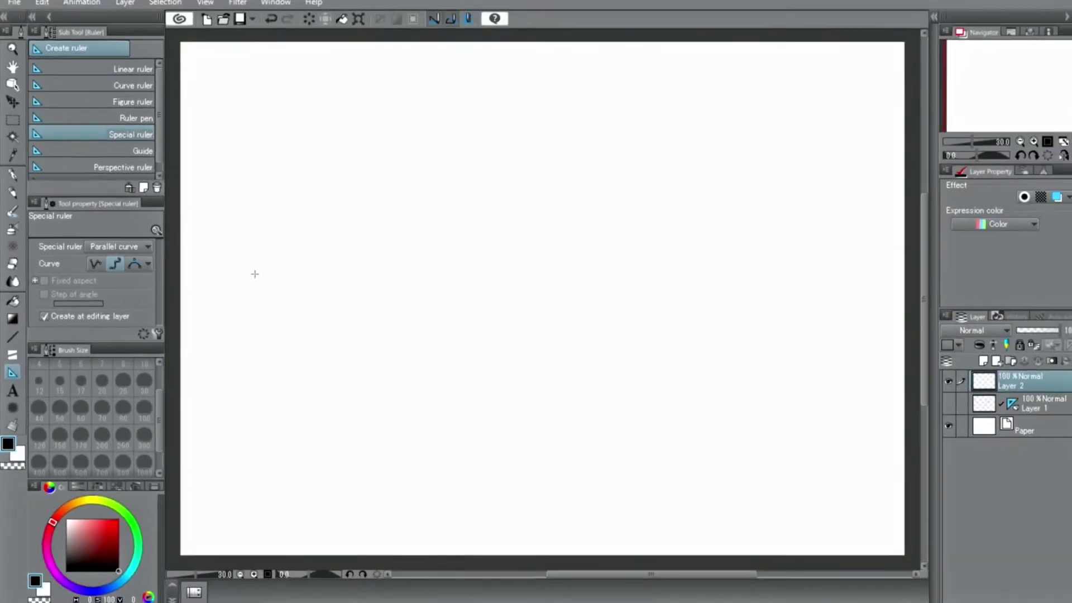
pyautogui.click(236, 287)
pyautogui.click(367, 246)
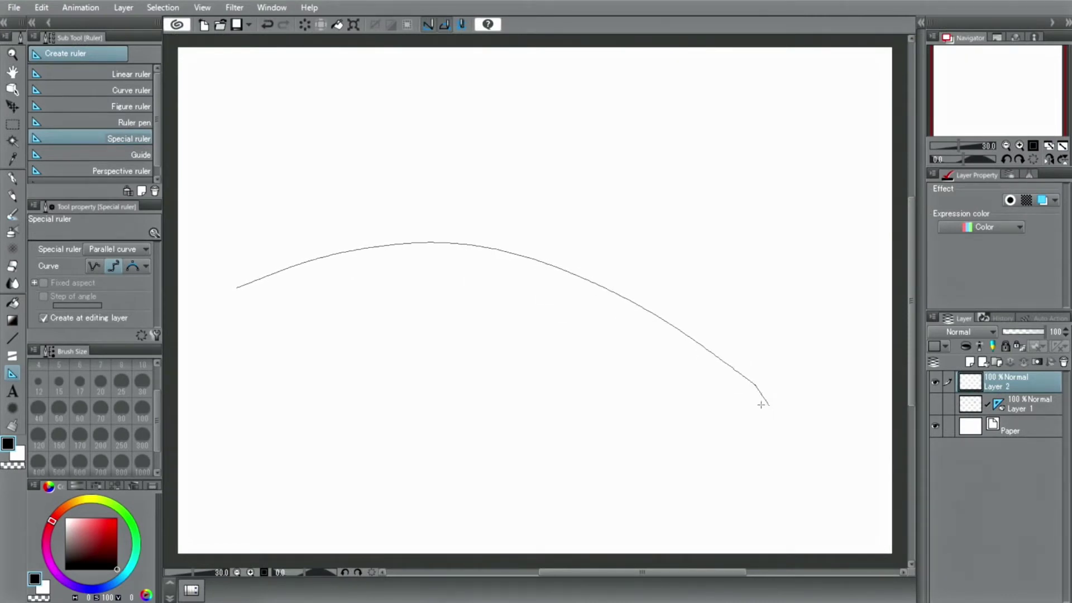
pyautogui.doubleClick(791, 409)
# Ink three curved pen strokes following the parallel-curve ruler.
pyautogui.click(10, 178)
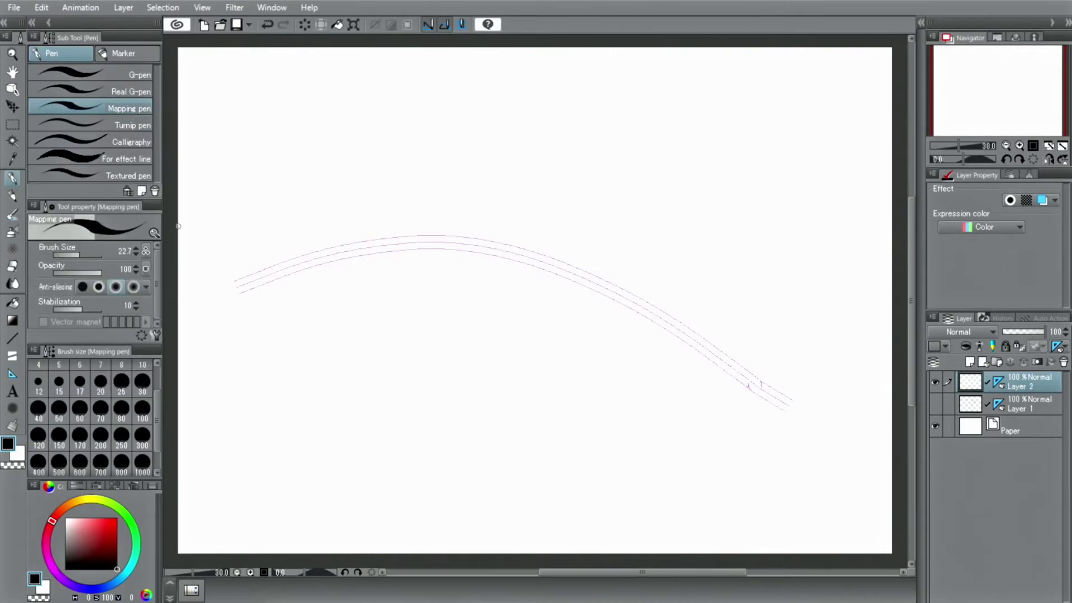
pyautogui.moveTo(228, 258)
pyautogui.mouseDown()
pyautogui.moveTo(356, 244)
pyautogui.moveTo(547, 277)
pyautogui.mouseUp()
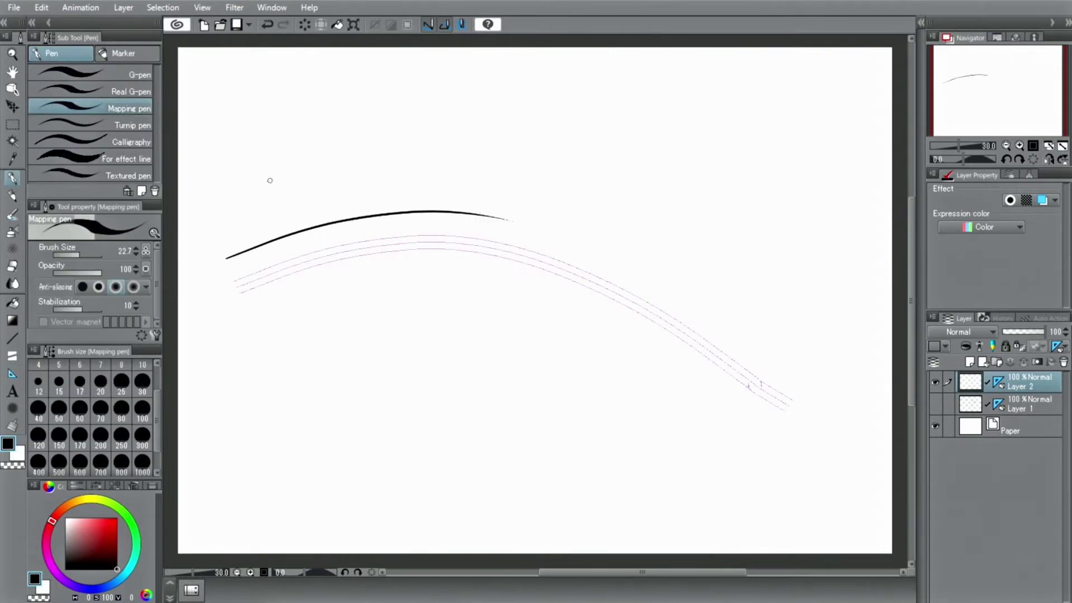
pyautogui.moveTo(249, 196)
pyautogui.mouseDown()
pyautogui.moveTo(347, 171)
pyautogui.moveTo(645, 218)
pyautogui.mouseUp()
pyautogui.moveTo(353, 182); pyautogui.dragTo(604, 215)
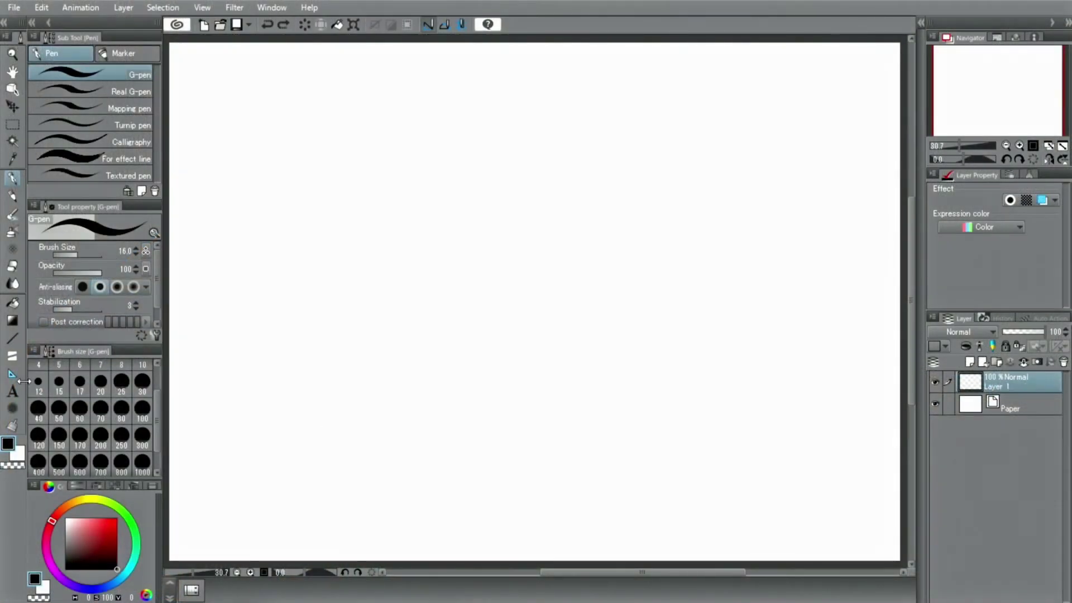
pyautogui.click(13, 374)
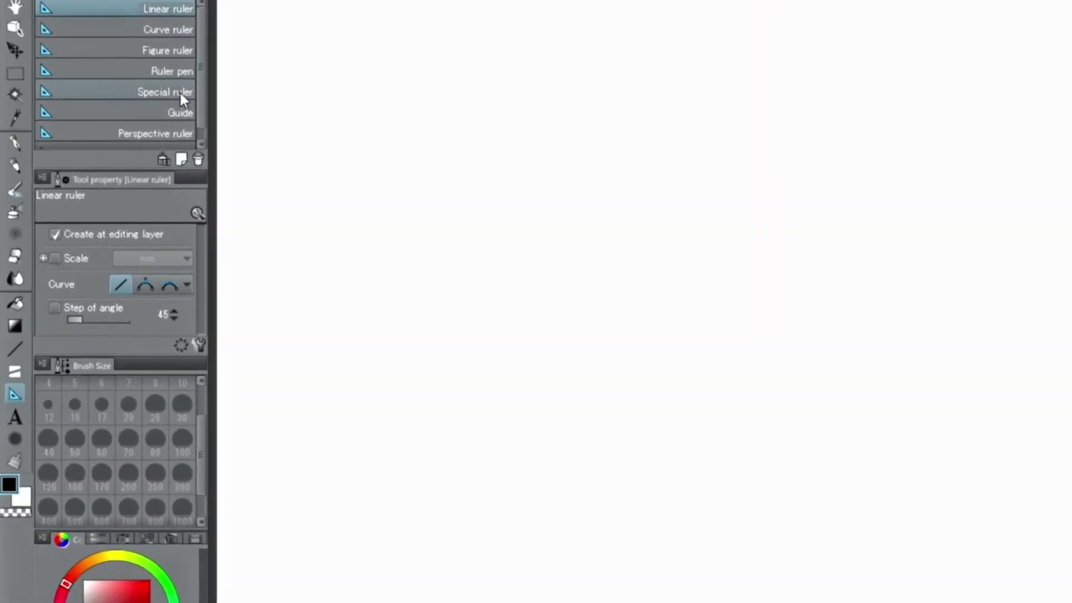
# Set the special ruler to Concentric circle and drag out an ellipse ruler near the canvas top.
pyautogui.click(124, 139)
pyautogui.click(194, 222)
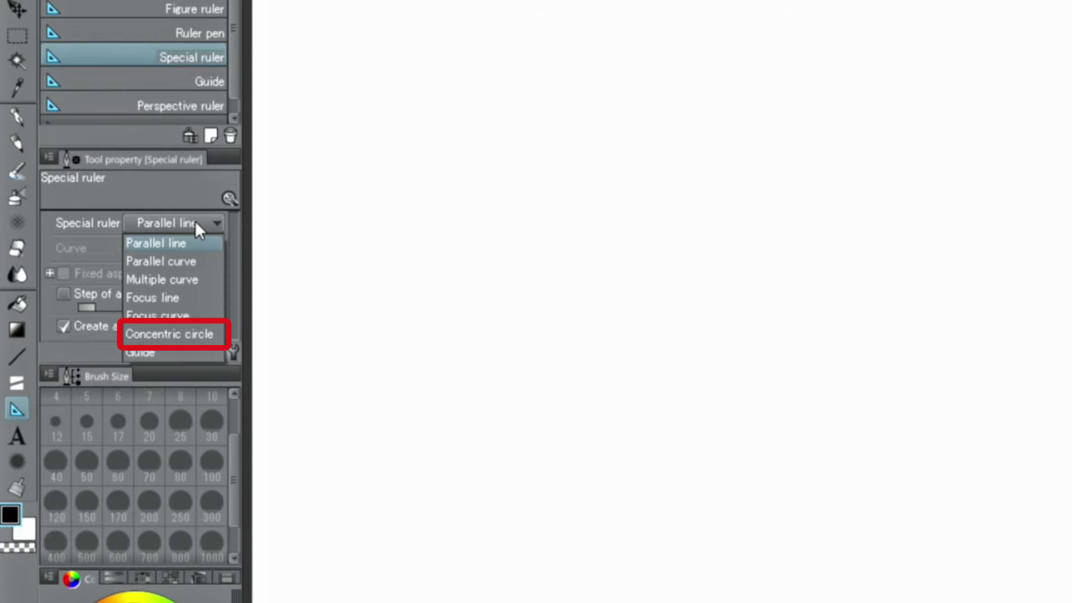
pyautogui.click(196, 333)
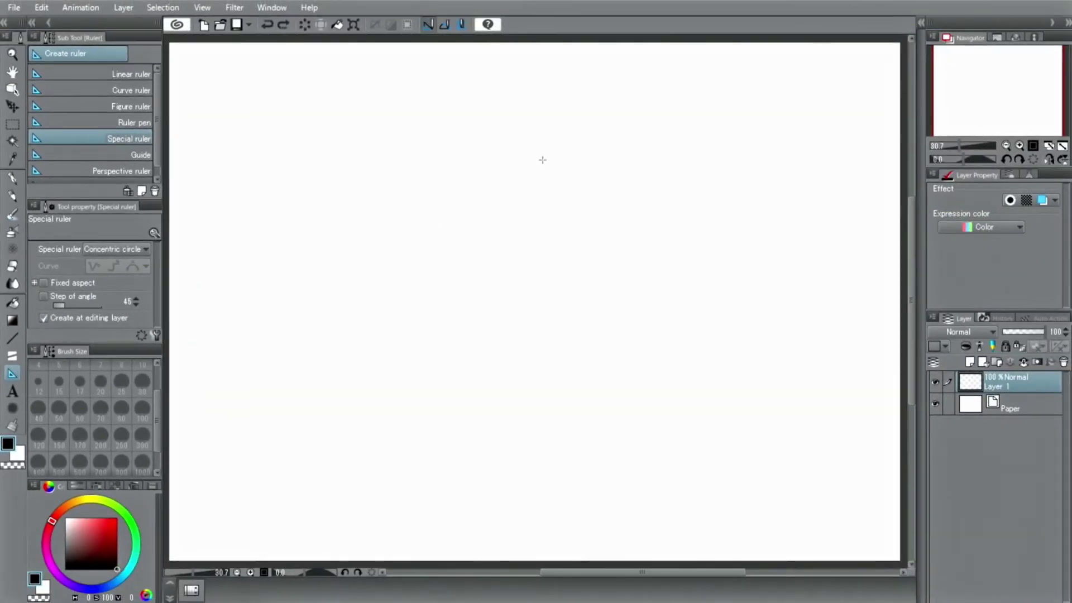
pyautogui.moveTo(593, 148); pyautogui.dragTo(723, 200)
# Ink a bold G-pen ellipse along the ruler, undoing the two extra ellipses.
pyautogui.click(12, 177)
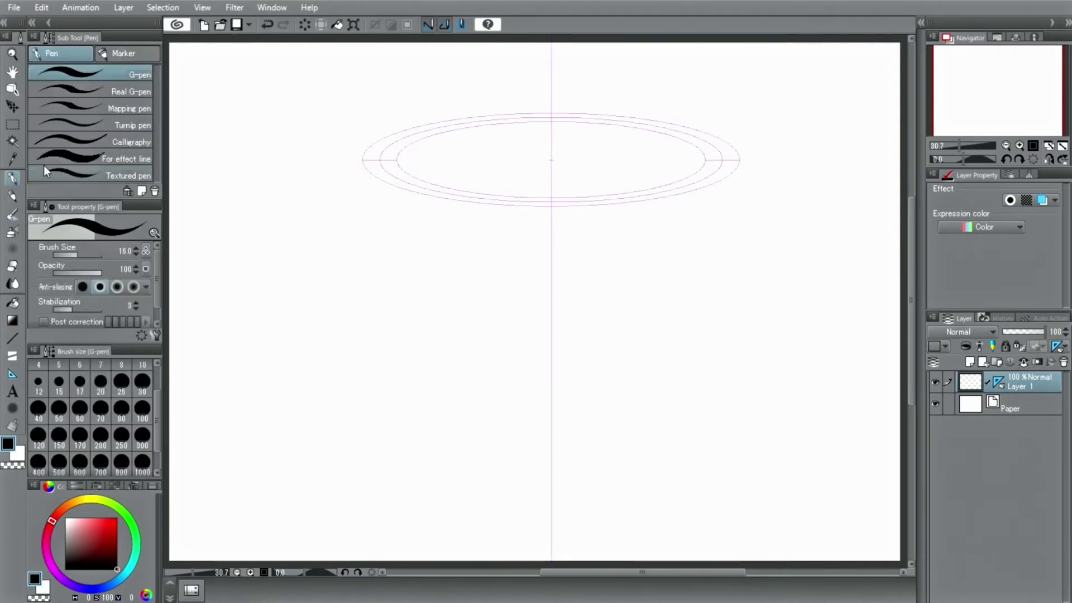
pyautogui.moveTo(476, 127)
pyautogui.mouseDown()
pyautogui.moveTo(428, 196)
pyautogui.moveTo(695, 174)
pyautogui.moveTo(516, 121)
pyautogui.moveTo(400, 148)
pyautogui.mouseUp()
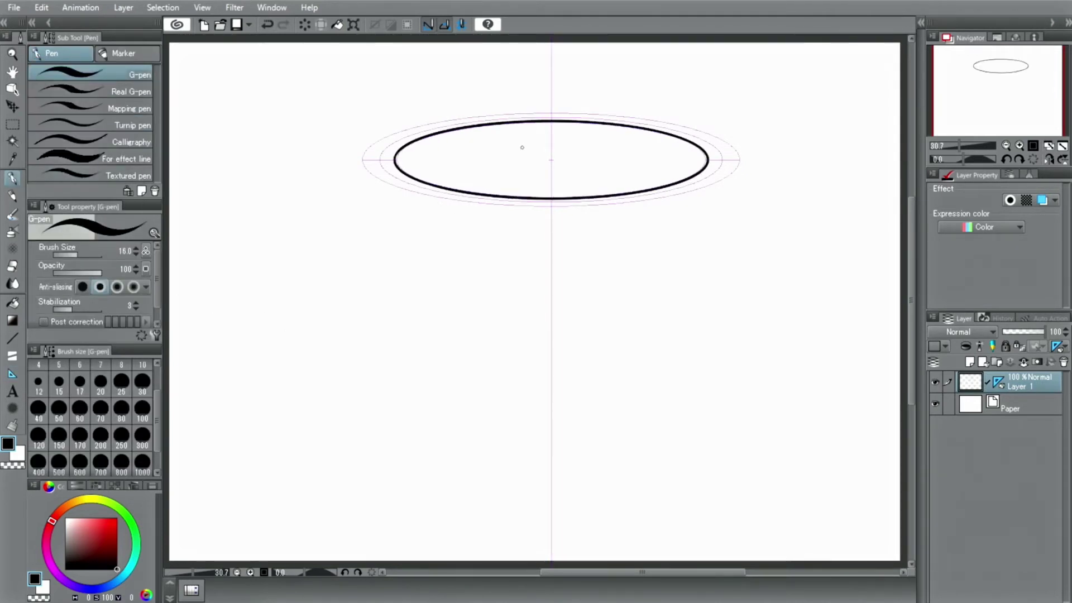
pyautogui.moveTo(567, 138)
pyautogui.mouseDown()
pyautogui.moveTo(490, 141)
pyautogui.moveTo(634, 146)
pyautogui.moveTo(533, 138)
pyautogui.mouseUp()
pyautogui.moveTo(569, 93)
pyautogui.mouseDown()
pyautogui.moveTo(364, 111)
pyautogui.moveTo(479, 224)
pyautogui.moveTo(819, 163)
pyautogui.moveTo(444, 94)
pyautogui.mouseUp()
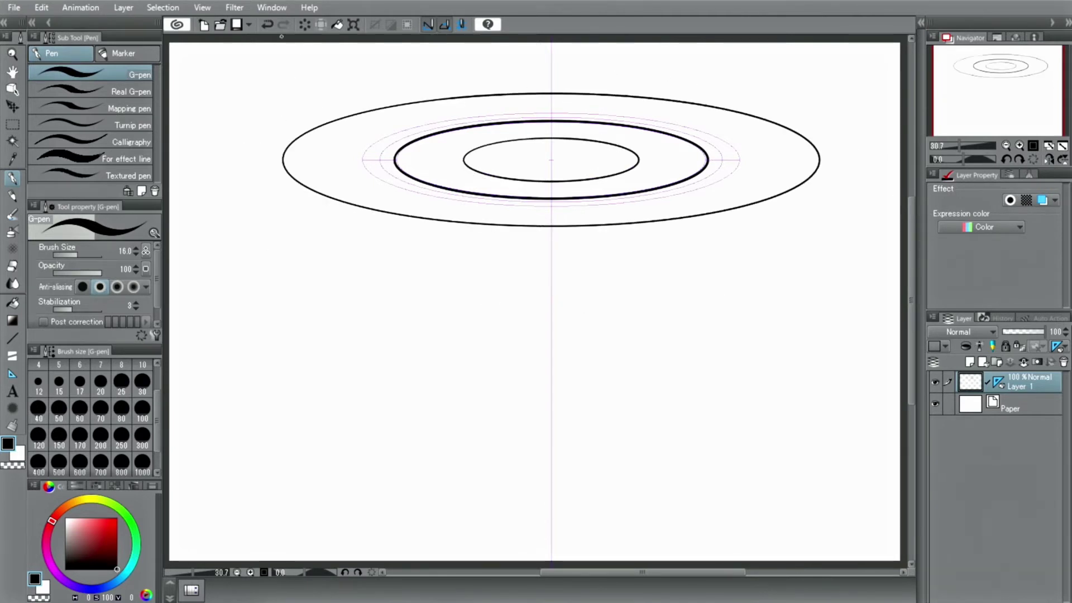
pyautogui.click(267, 24)
pyautogui.click(267, 24)
# Move the ellipse ruler lower on the canvas and ink a smaller ellipse along it.
pyautogui.click(12, 88)
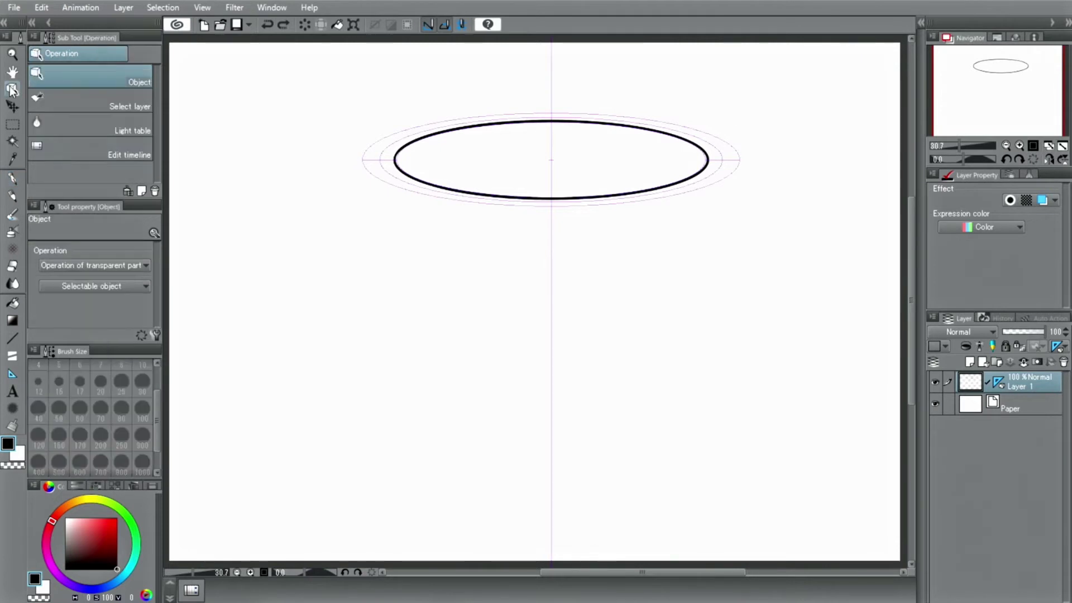
pyautogui.click(555, 165)
pyautogui.moveTo(555, 165); pyautogui.dragTo(579, 410)
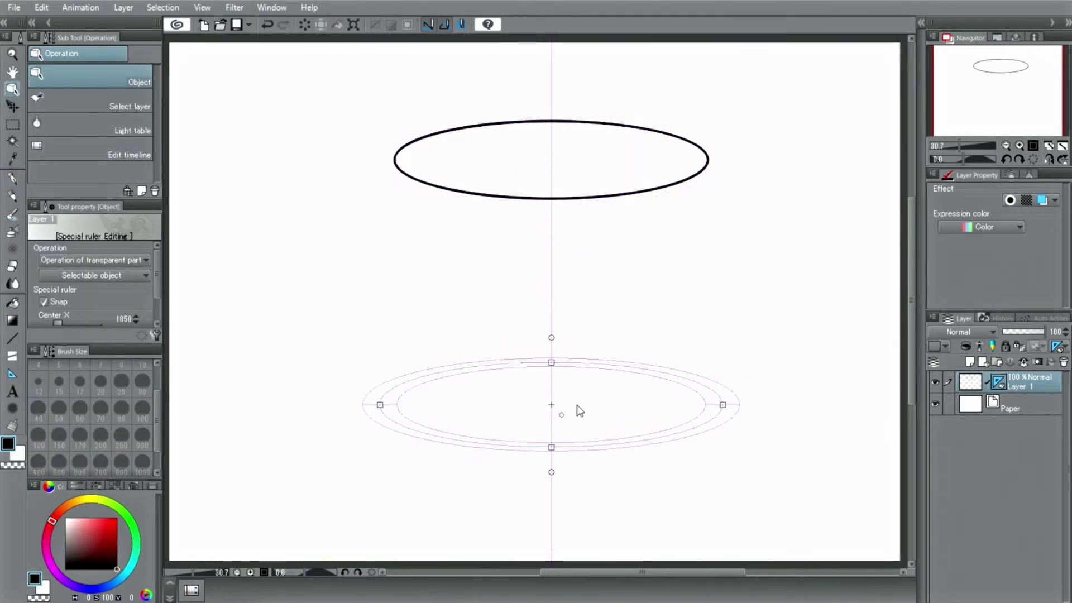
pyautogui.click(12, 178)
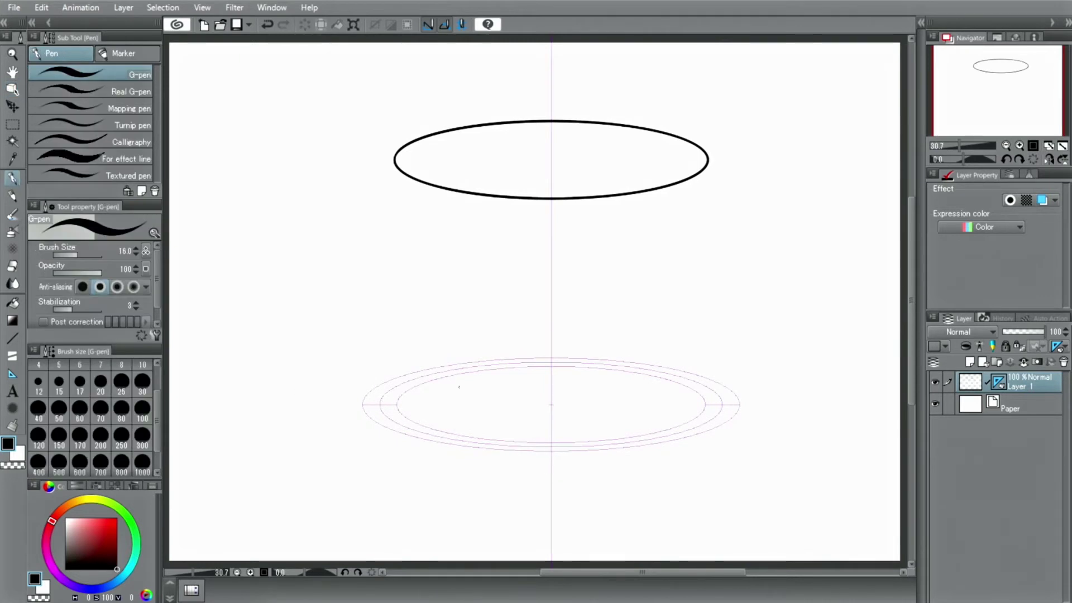
pyautogui.moveTo(485, 381)
pyautogui.mouseDown()
pyautogui.moveTo(434, 411)
pyautogui.moveTo(667, 412)
pyautogui.moveTo(491, 376)
pyautogui.moveTo(436, 398)
pyautogui.mouseUp()
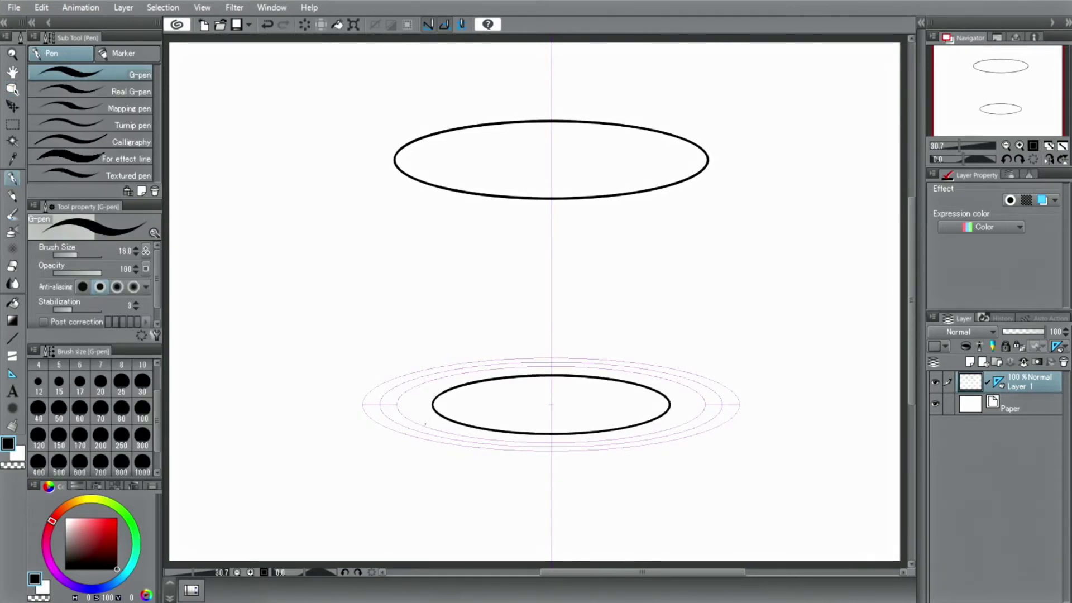
# With the Mapping pen and Snap to special ruler off, draw the cup's left and right sides.
pyautogui.click(99, 108)
pyautogui.click(444, 25)
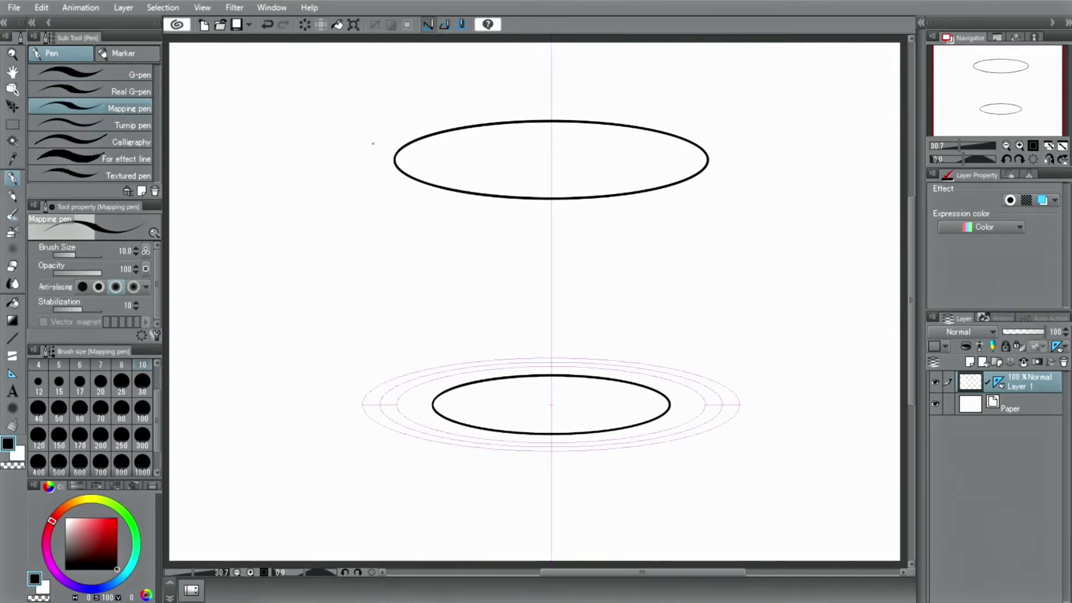
pyautogui.moveTo(394, 160)
pyautogui.mouseDown()
pyautogui.moveTo(403, 262)
pyautogui.moveTo(433, 403)
pyautogui.mouseUp()
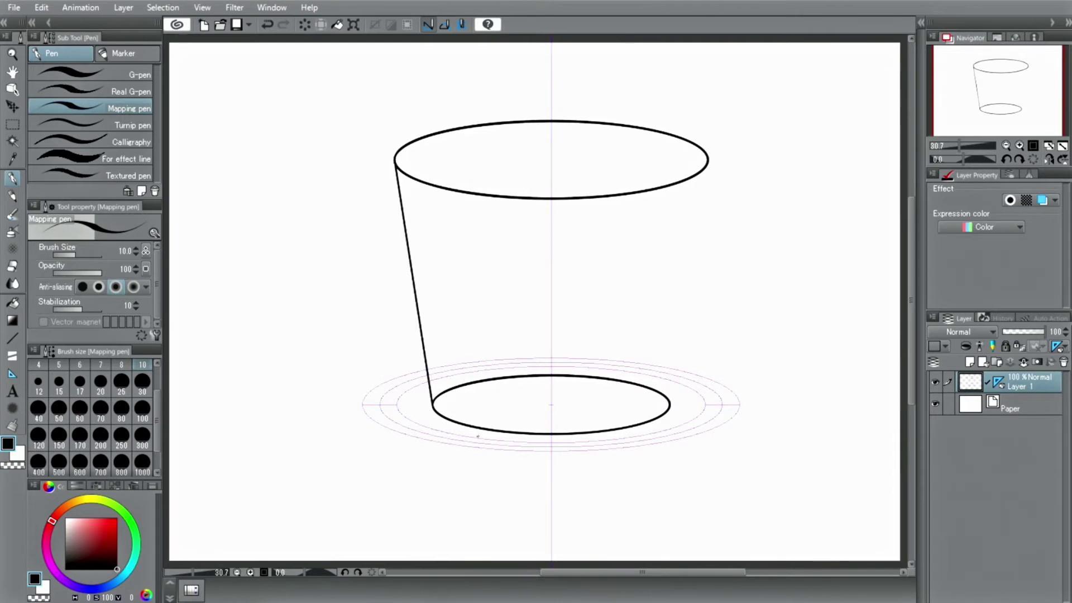
pyautogui.moveTo(670, 403); pyautogui.dragTo(685, 352)
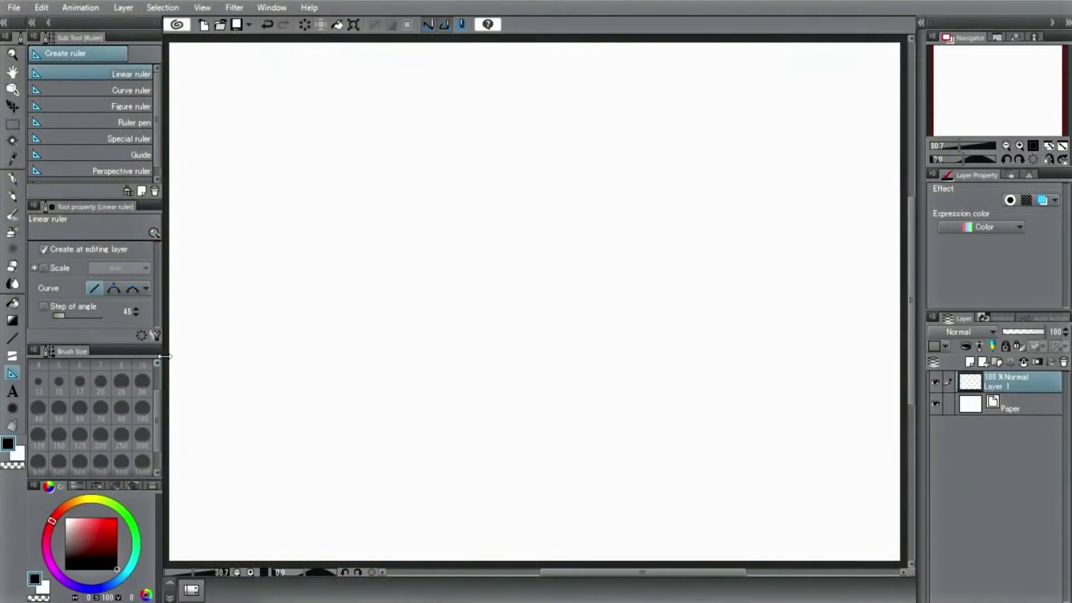
# Set the special ruler type to Focus line and place it at the canvas centre.
pyautogui.click(147, 140)
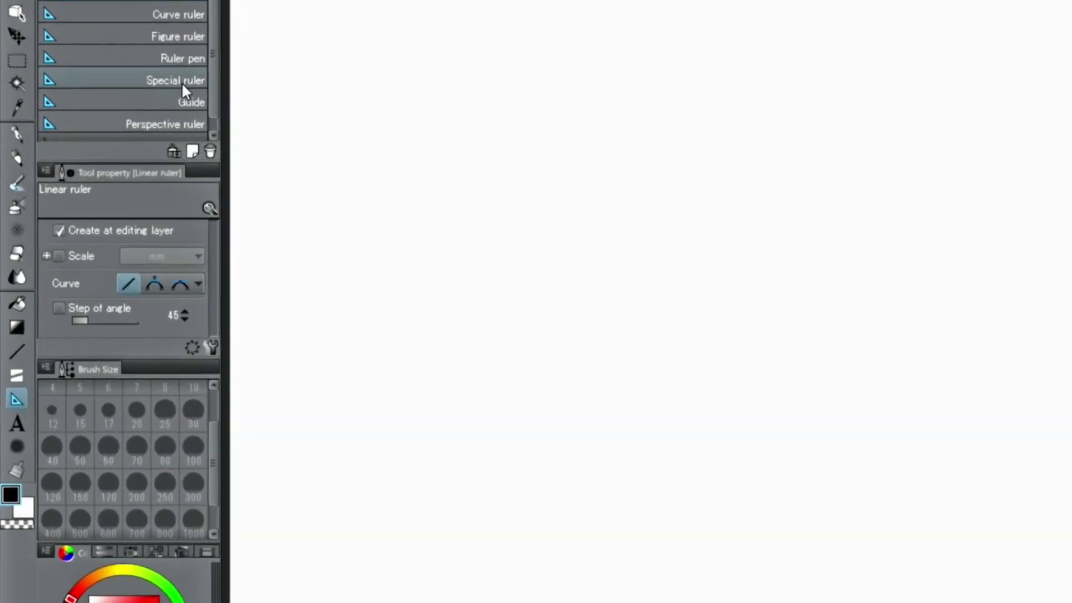
pyautogui.click(196, 223)
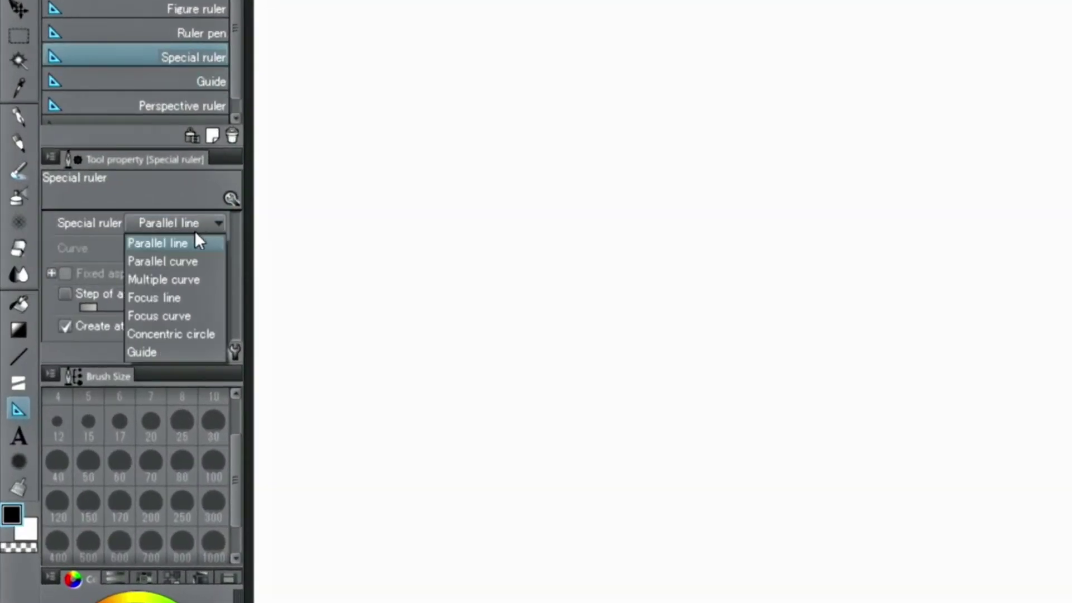
pyautogui.click(192, 302)
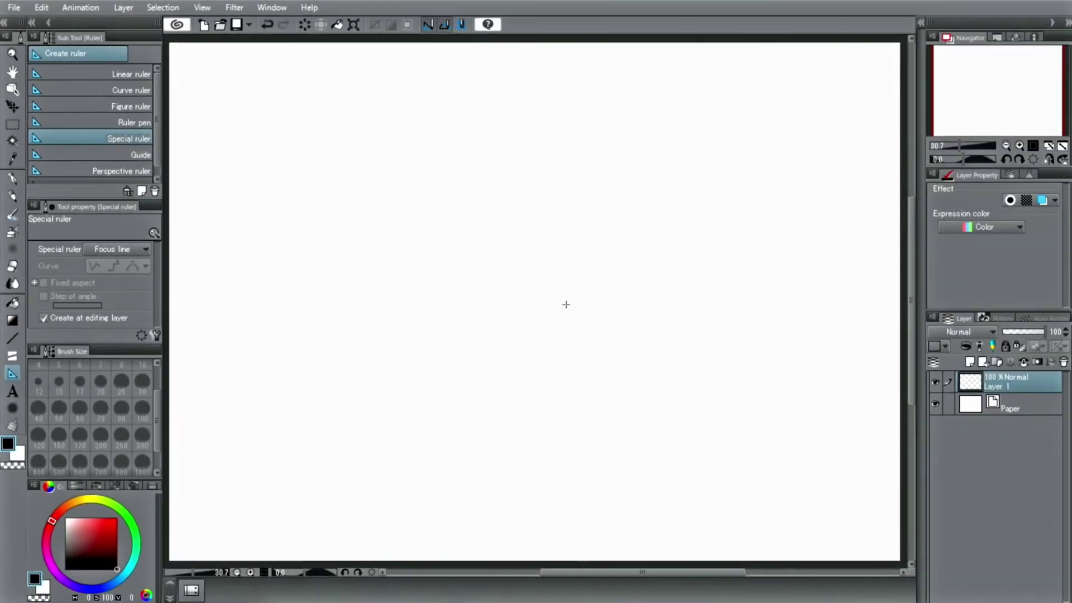
pyautogui.click(544, 292)
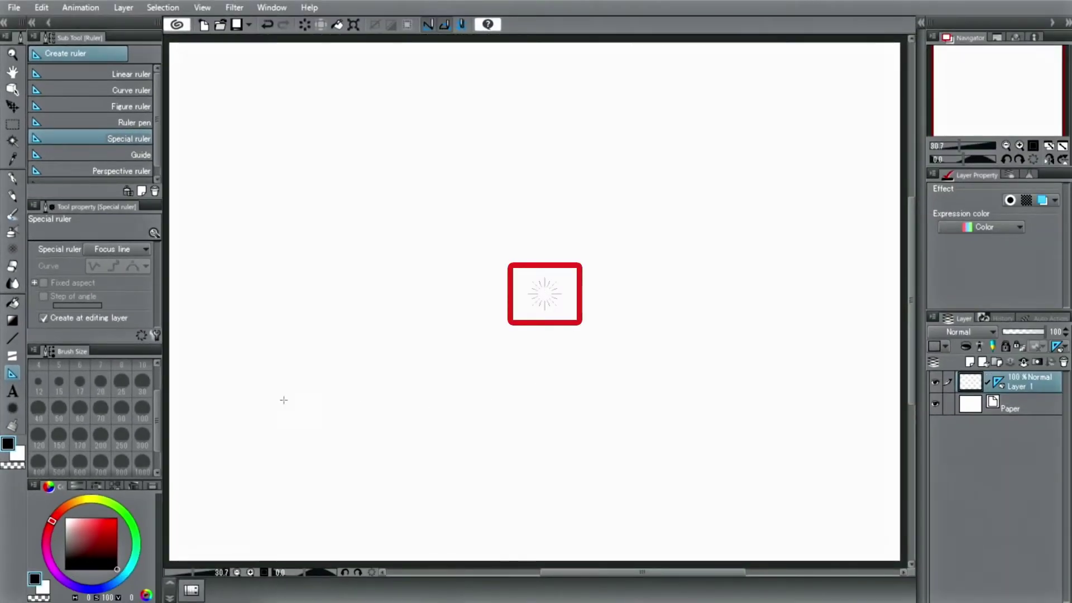
pyautogui.click(11, 180)
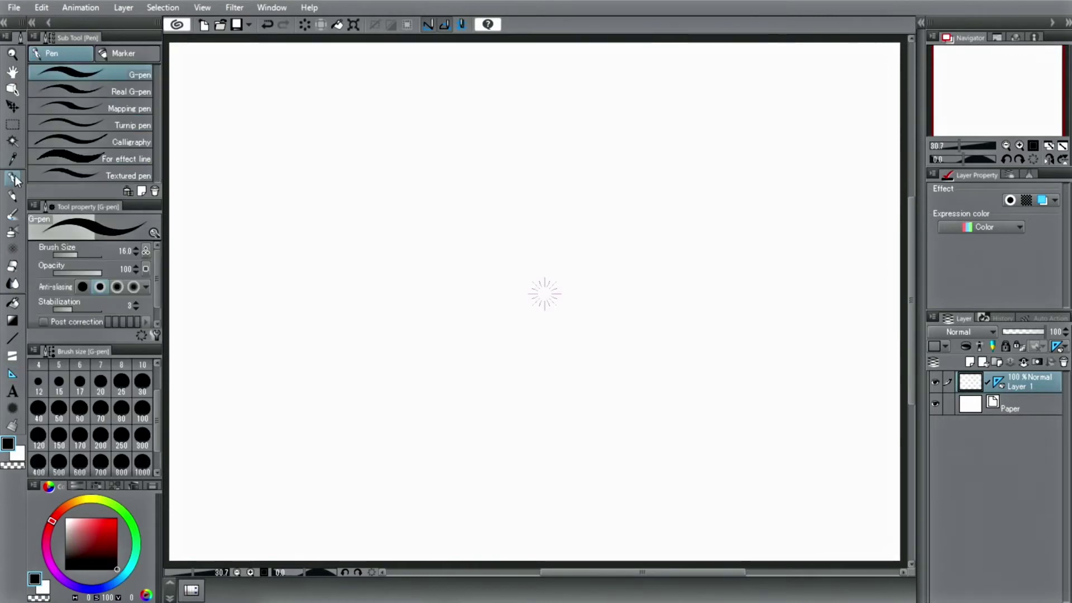
# Ink G-pen speed lines along the bottom and right side, converging on the focus centre.
pyautogui.moveTo(314, 542); pyautogui.dragTo(494, 391)
pyautogui.moveTo(341, 527); pyautogui.dragTo(432, 427)
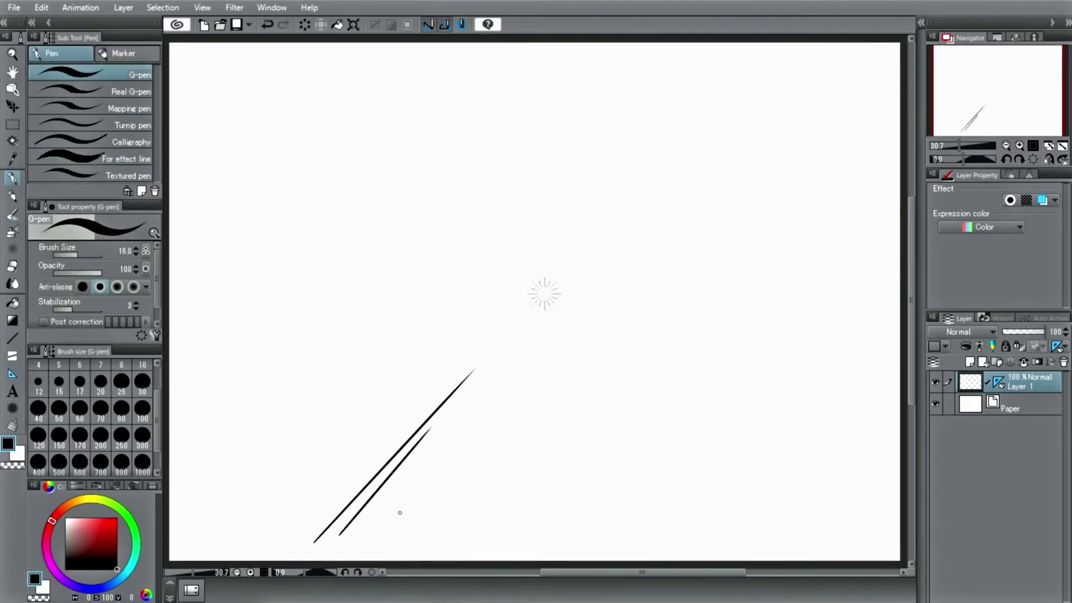
pyautogui.moveTo(461, 547); pyautogui.dragTo(504, 417)
pyautogui.moveTo(513, 541); pyautogui.dragTo(527, 433)
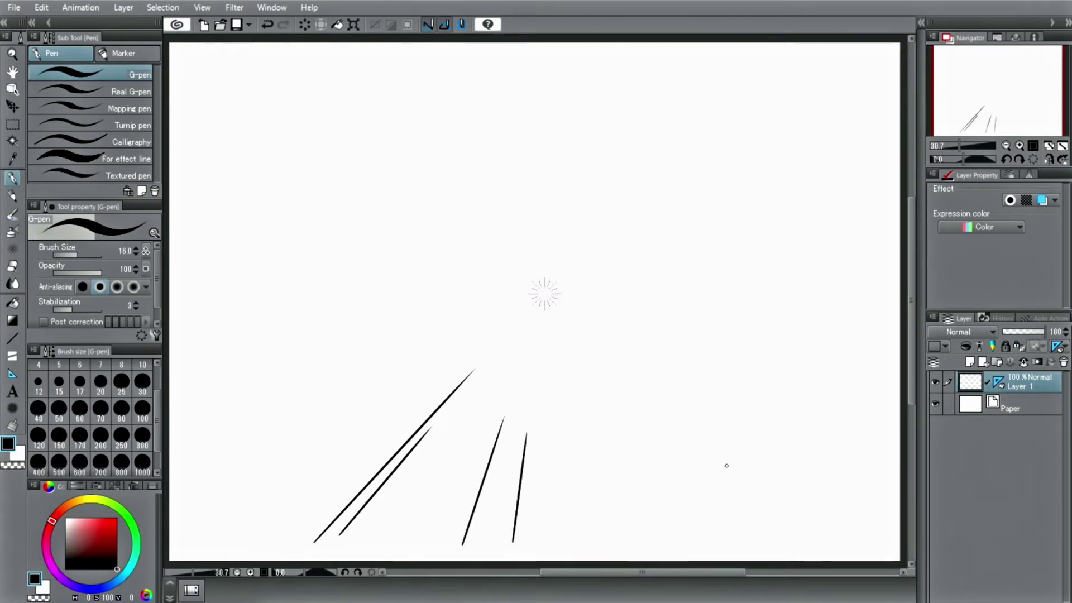
pyautogui.moveTo(698, 550); pyautogui.dragTo(635, 436)
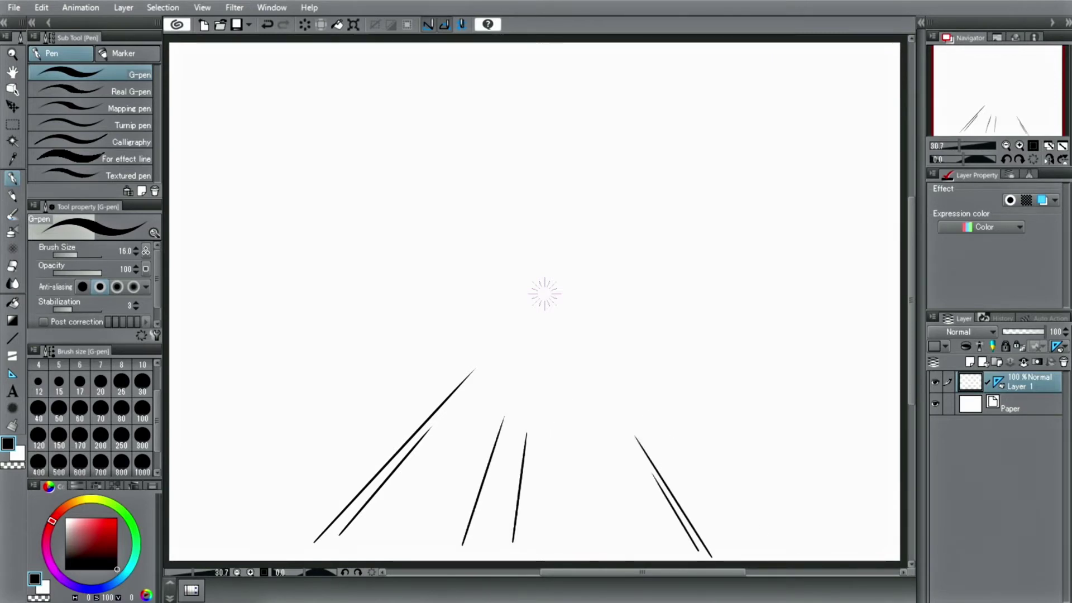
pyautogui.moveTo(767, 541); pyautogui.dragTo(641, 368)
pyautogui.moveTo(822, 512)
pyautogui.mouseDown()
pyautogui.moveTo(750, 434)
pyautogui.moveTo(717, 430)
pyautogui.mouseUp()
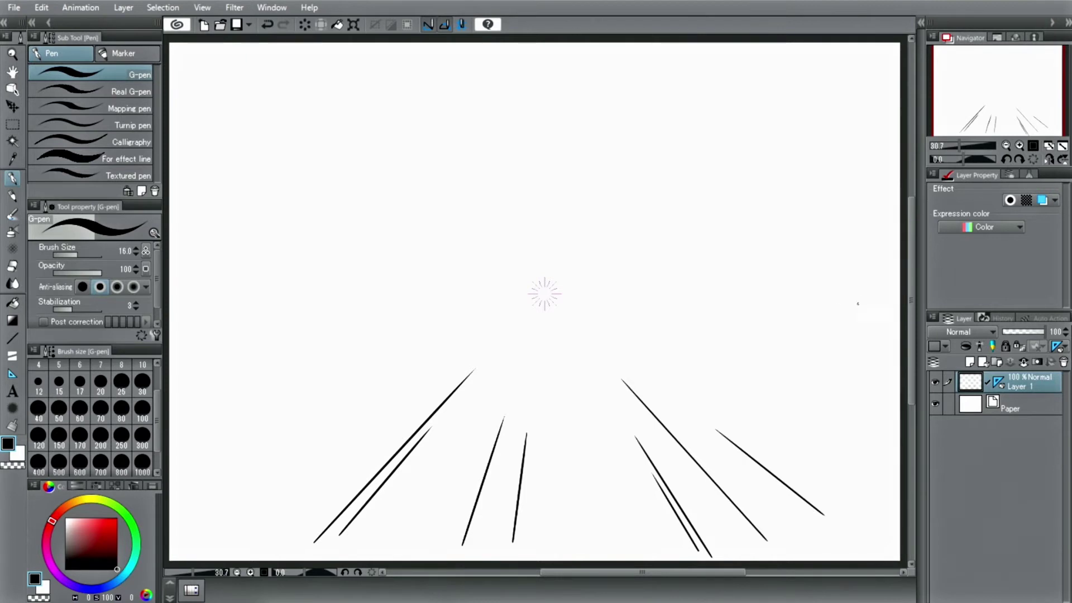
pyautogui.moveTo(868, 299); pyautogui.dragTo(727, 297)
pyautogui.moveTo(870, 304); pyautogui.dragTo(760, 301)
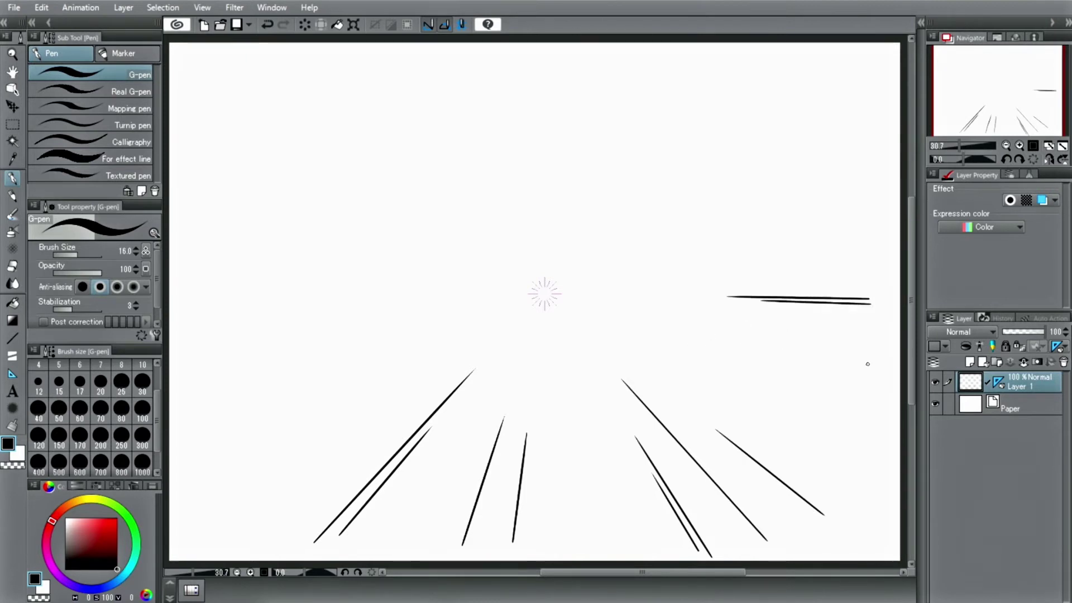
pyautogui.moveTo(868, 363); pyautogui.dragTo(668, 320)
# Ink more speed lines across the upper right, top, upper left and left side.
pyautogui.moveTo(867, 135); pyautogui.dragTo(693, 221)
pyautogui.moveTo(854, 81); pyautogui.dragTo(725, 169)
pyautogui.moveTo(831, 56); pyautogui.dragTo(768, 108)
pyautogui.moveTo(612, 50); pyautogui.dragTo(576, 173)
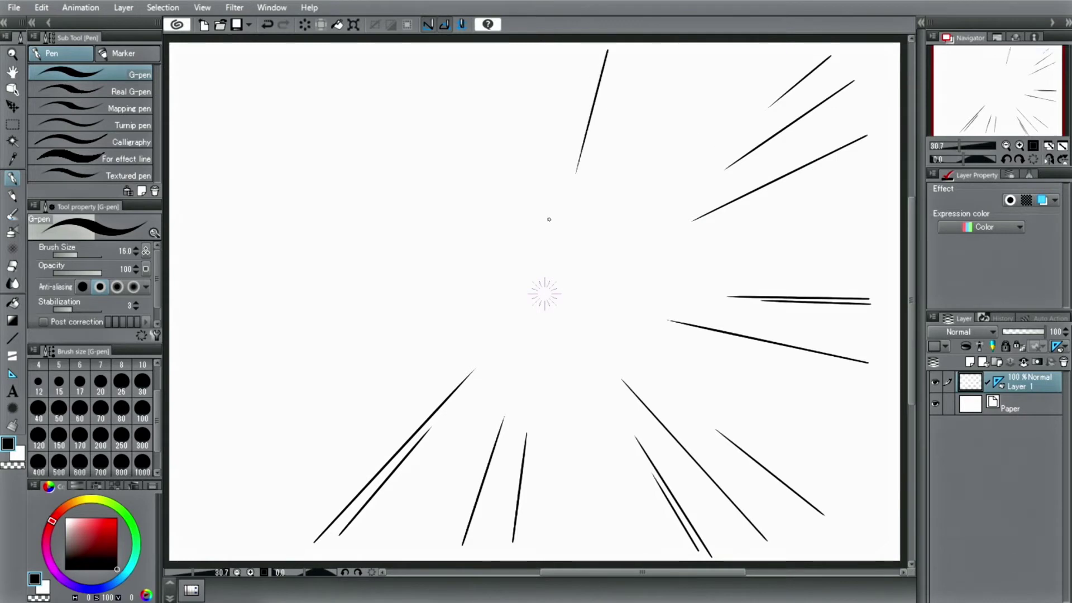
pyautogui.moveTo(586, 40)
pyautogui.mouseDown()
pyautogui.moveTo(578, 95)
pyautogui.moveTo(554, 118)
pyautogui.mouseUp()
pyautogui.moveTo(378, 64); pyautogui.dragTo(455, 170)
pyautogui.moveTo(326, 59); pyautogui.dragTo(407, 144)
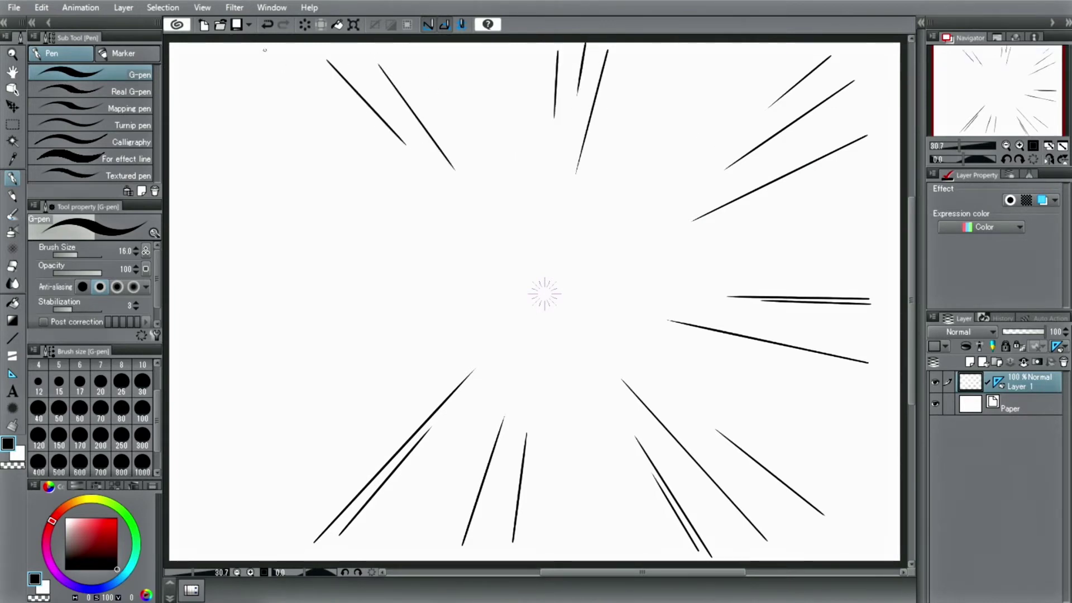
pyautogui.moveTo(269, 51); pyautogui.dragTo(396, 163)
pyautogui.moveTo(263, 55); pyautogui.dragTo(329, 111)
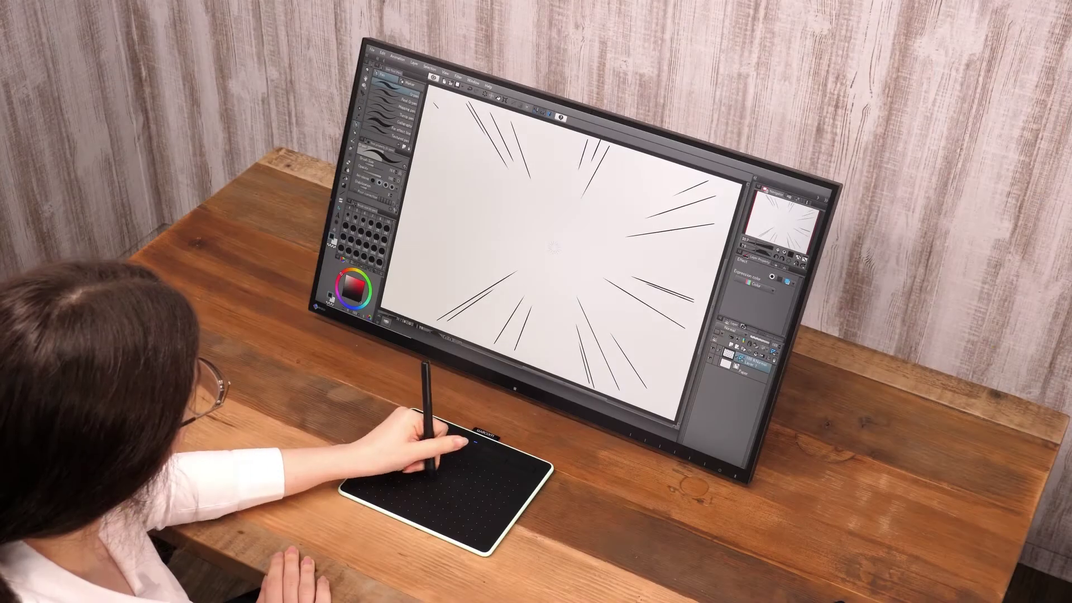
pyautogui.moveTo(423, 144); pyautogui.dragTo(479, 186)
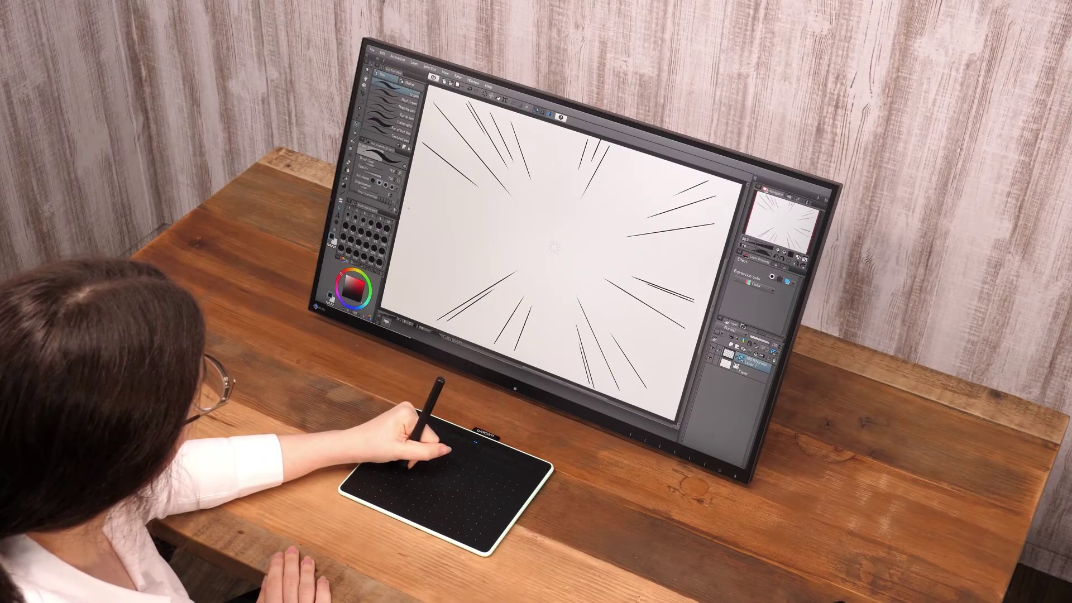
pyautogui.moveTo(408, 208); pyautogui.dragTo(500, 235)
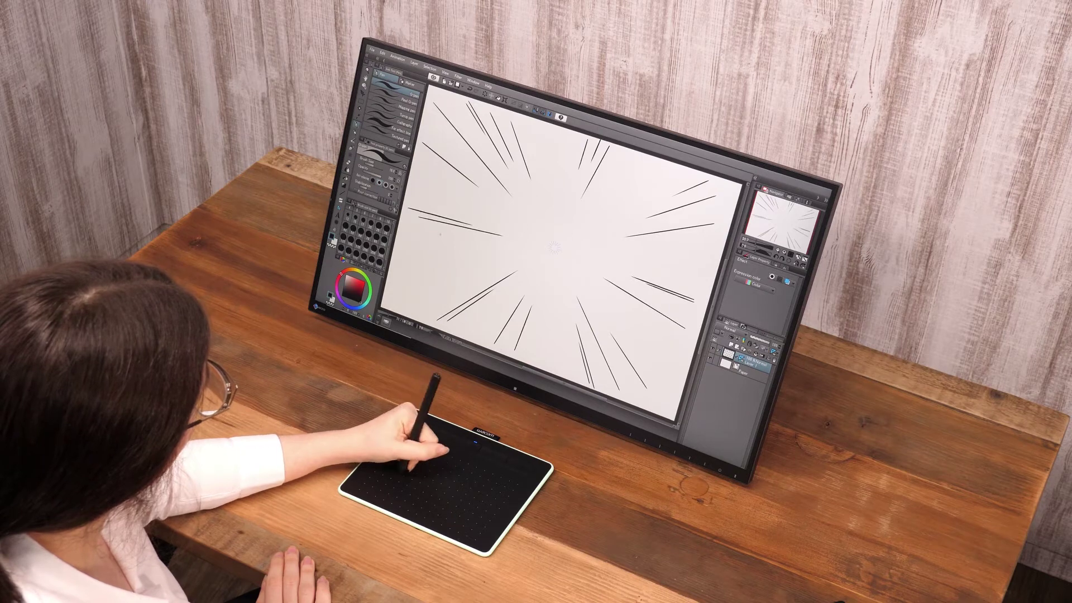
pyautogui.moveTo(409, 244); pyautogui.dragTo(500, 246)
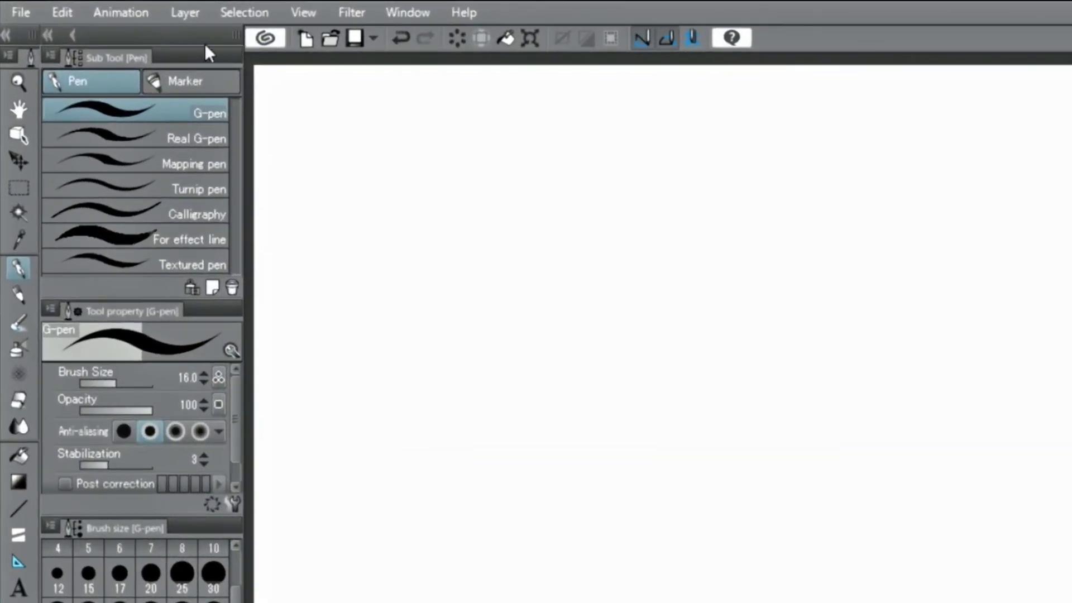
# Create a new 2-point perspective ruler with Create new layer kept on.
pyautogui.click(123, 7)
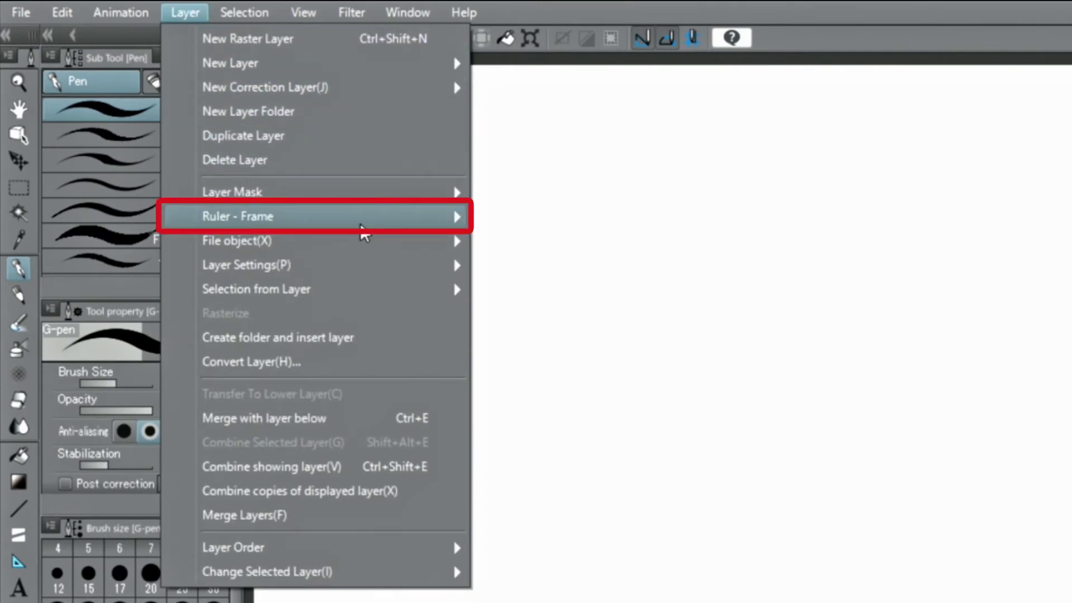
pyautogui.moveTo(363, 230)
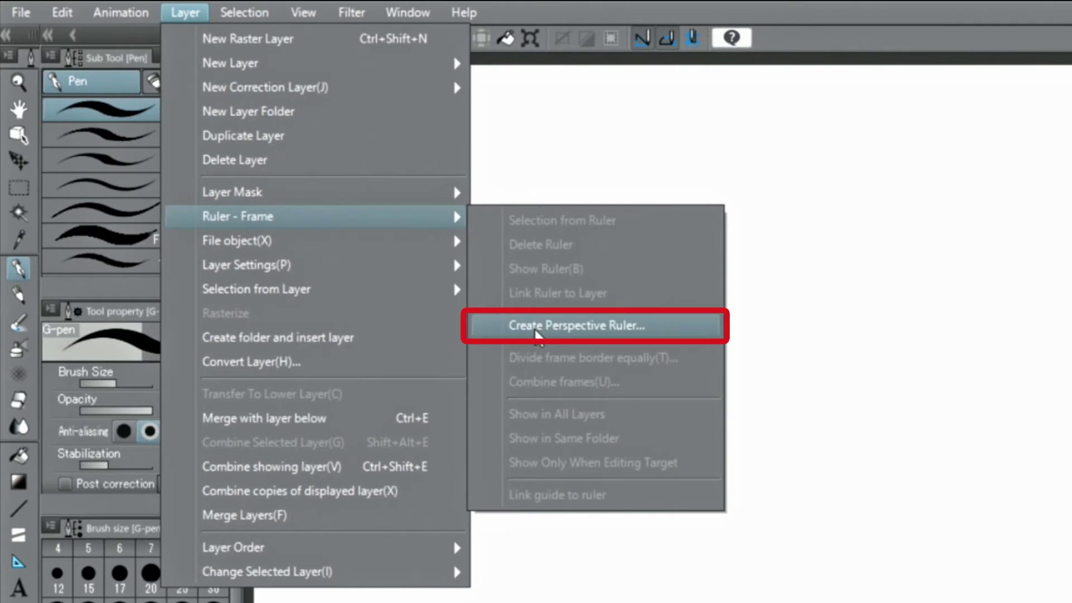
pyautogui.click(536, 328)
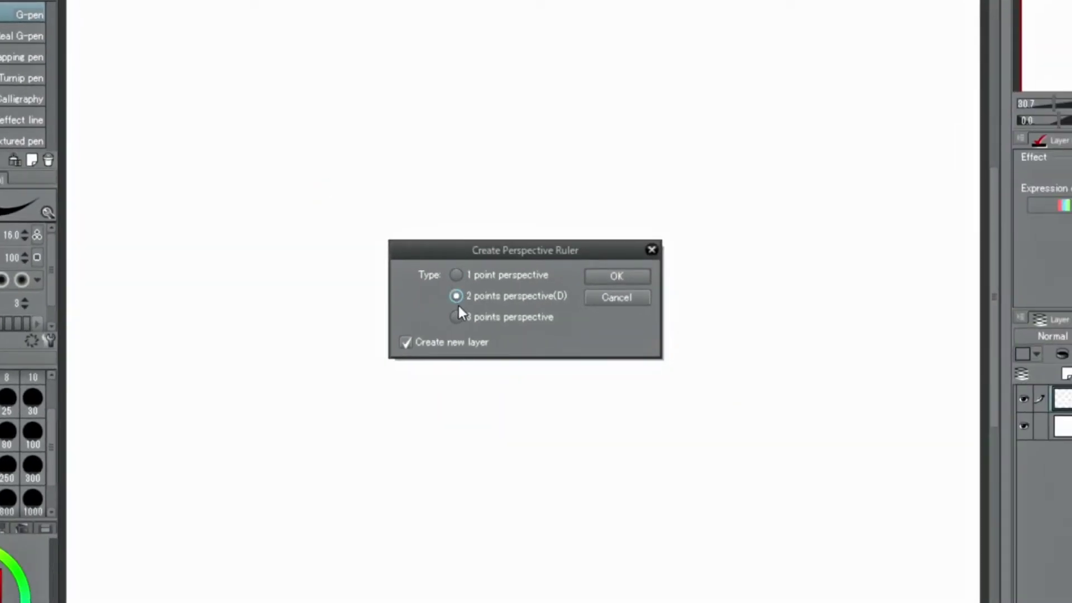
pyautogui.click(616, 276)
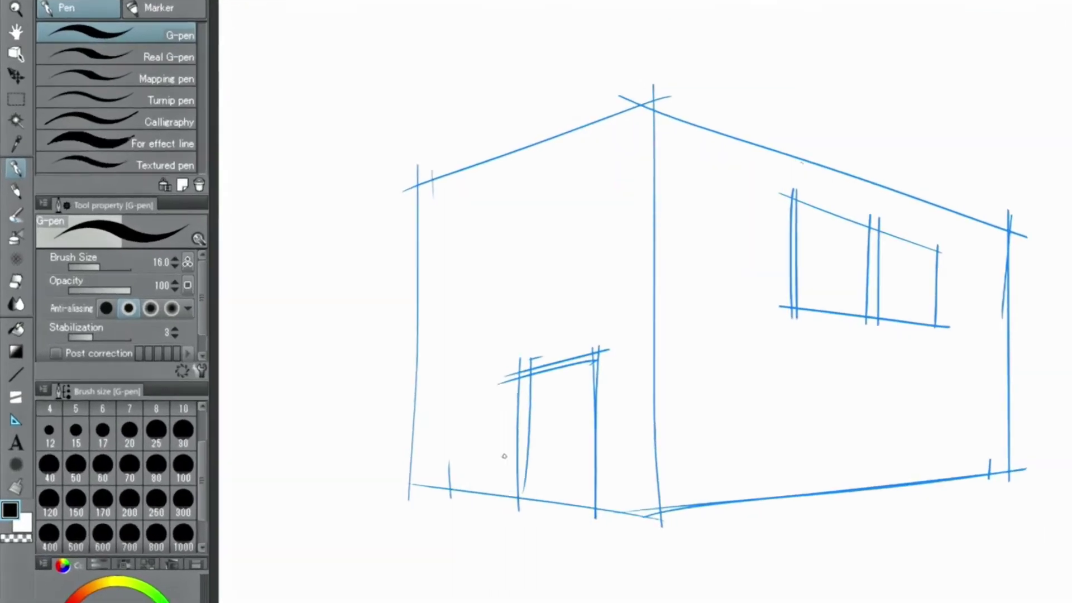
# Set the left vanishing point with guides along the upper-left roof and bottom-left edges, then zoom out.
pyautogui.click(12, 373)
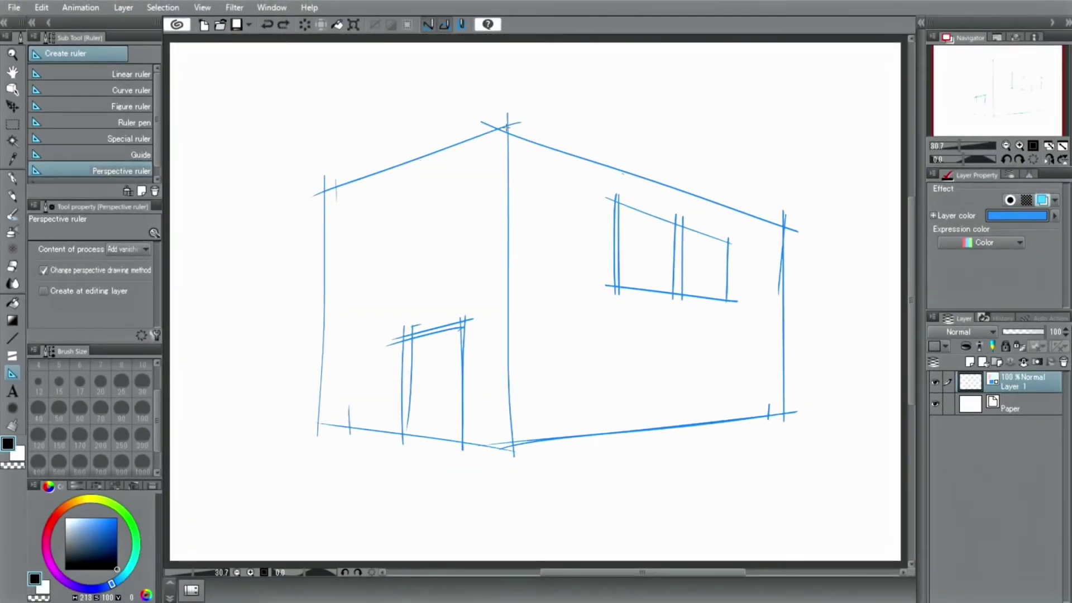
pyautogui.moveTo(505, 127); pyautogui.dragTo(242, 224)
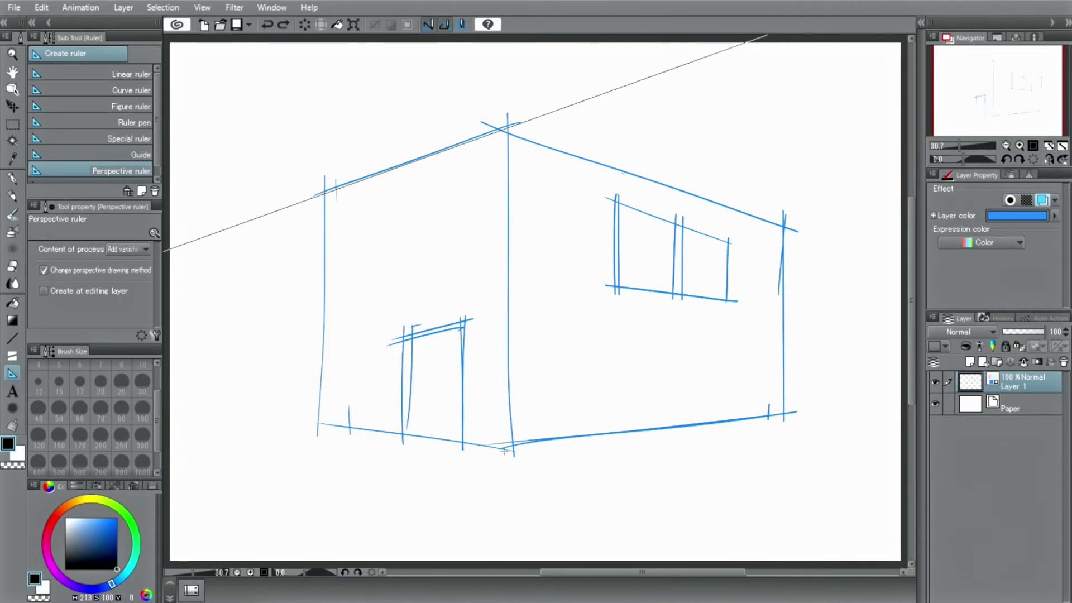
pyautogui.moveTo(504, 449); pyautogui.dragTo(243, 412)
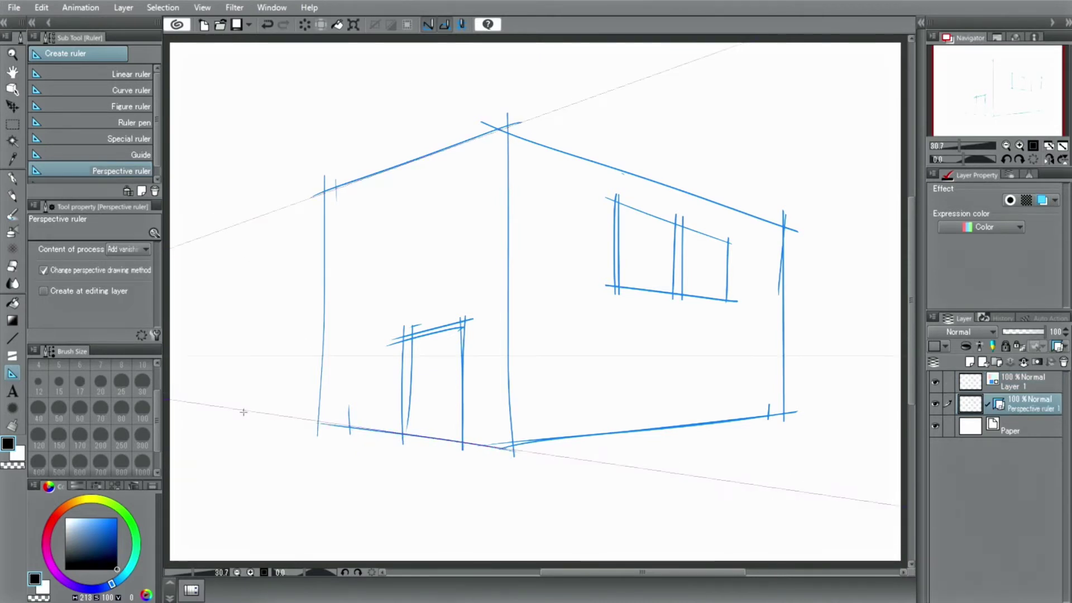
pyautogui.click(1006, 146)
pyautogui.click(1005, 146)
pyautogui.click(1006, 146)
pyautogui.click(1007, 147)
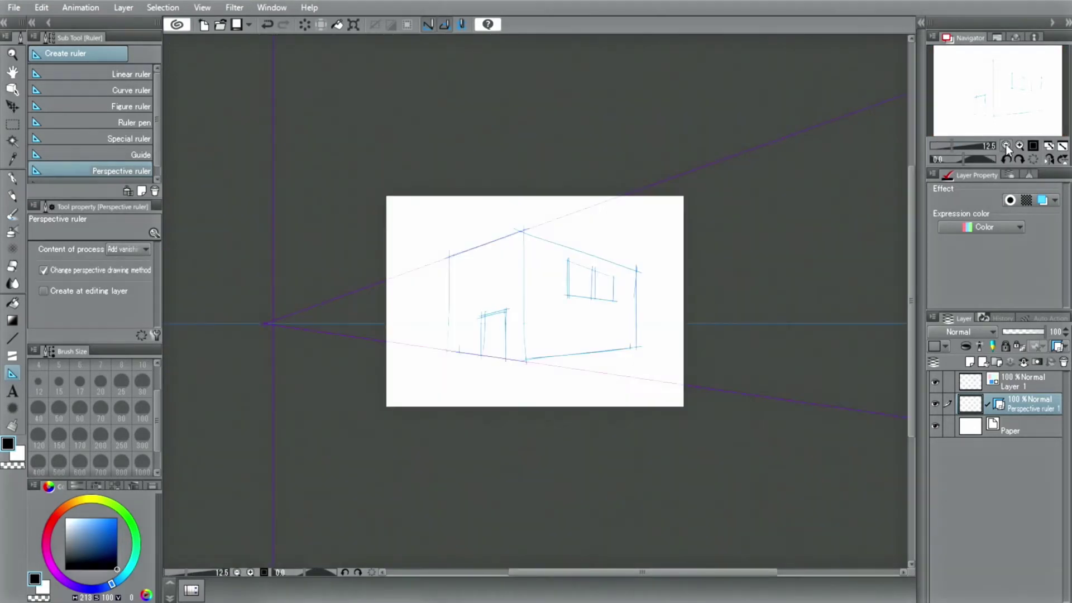
pyautogui.click(12, 89)
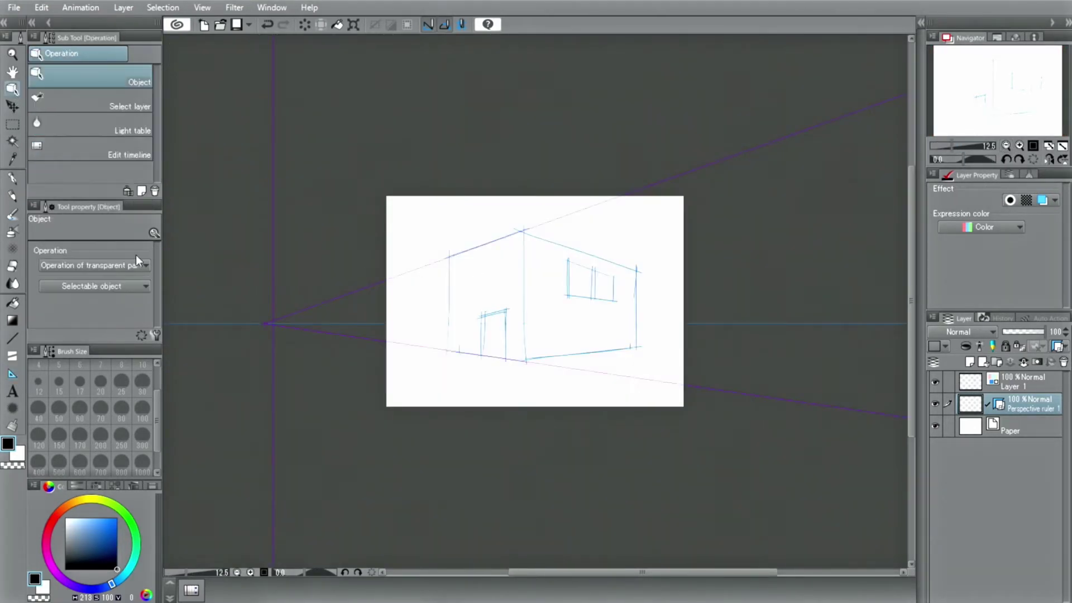
pyautogui.click(263, 324)
pyautogui.moveTo(273, 323); pyautogui.dragTo(345, 327)
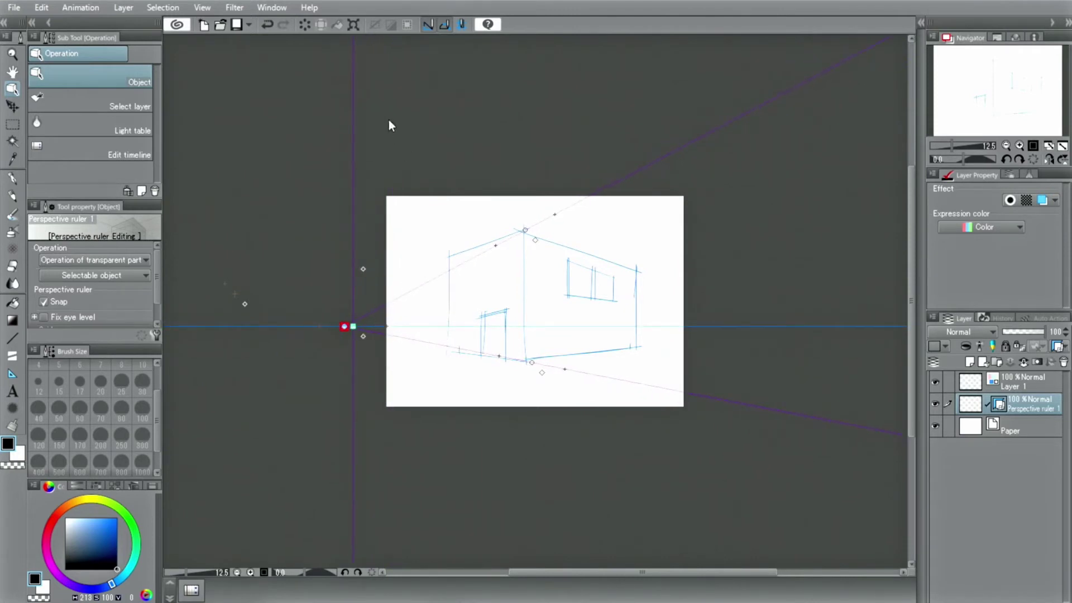
pyautogui.click(266, 24)
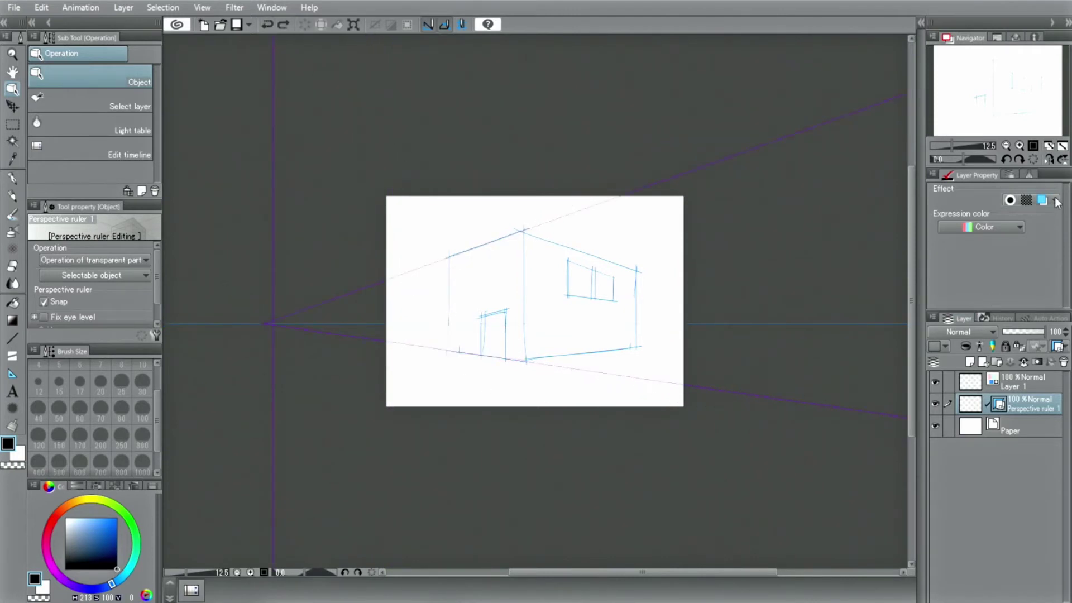
pyautogui.click(1064, 148)
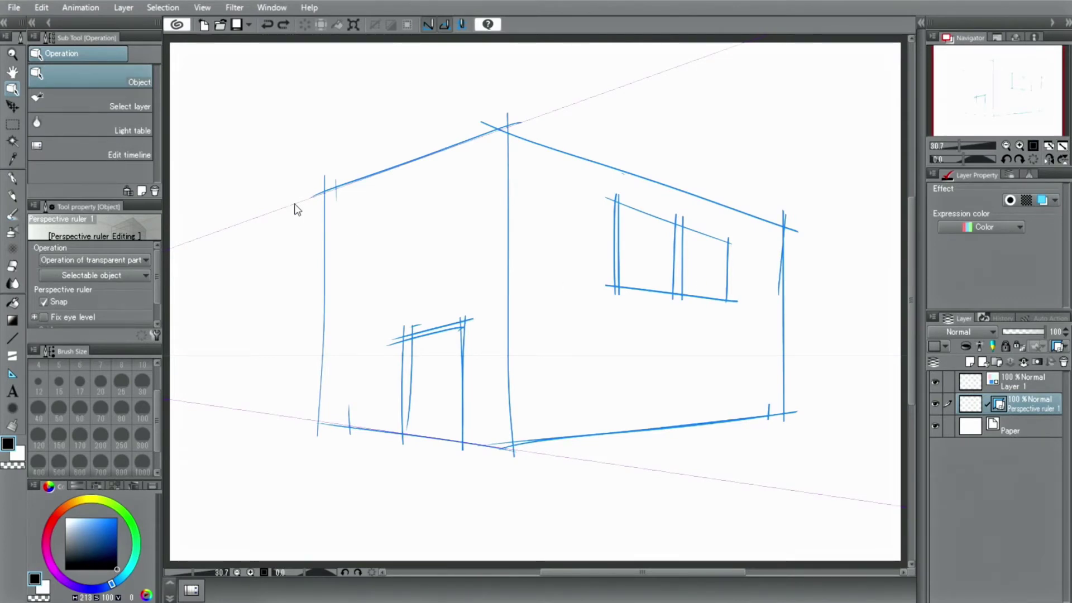
pyautogui.click(13, 177)
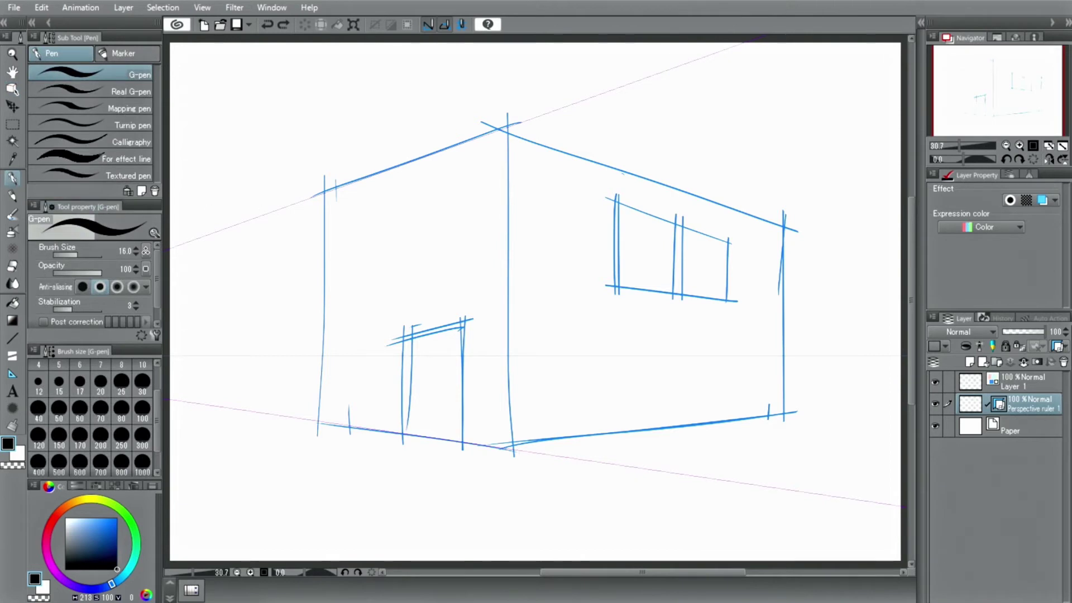
pyautogui.moveTo(507, 115)
pyautogui.mouseDown()
pyautogui.moveTo(287, 196)
pyautogui.moveTo(132, 277)
pyautogui.mouseUp()
pyautogui.moveTo(465, 314); pyautogui.dragTo(388, 320)
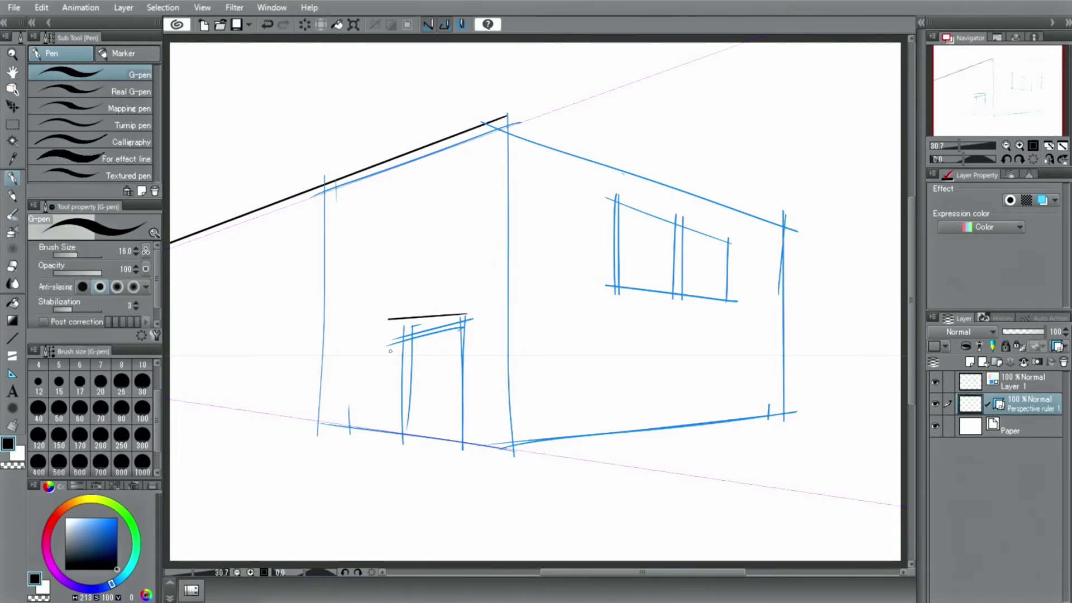
pyautogui.moveTo(524, 458); pyautogui.dragTo(162, 397)
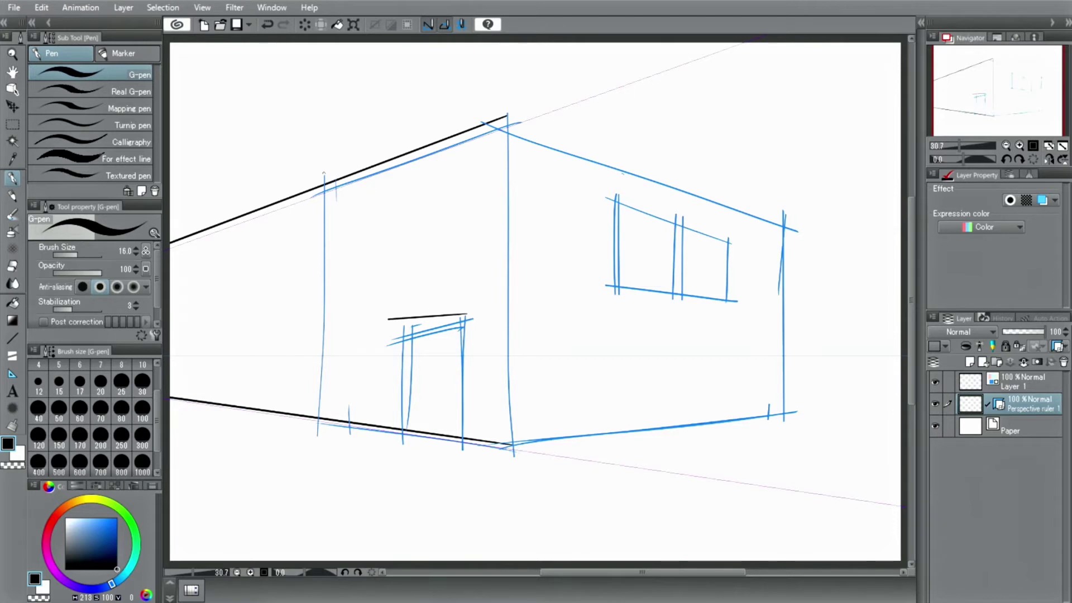
pyautogui.moveTo(324, 175)
pyautogui.mouseDown()
pyautogui.moveTo(324, 367)
pyautogui.moveTo(324, 430)
pyautogui.mouseUp()
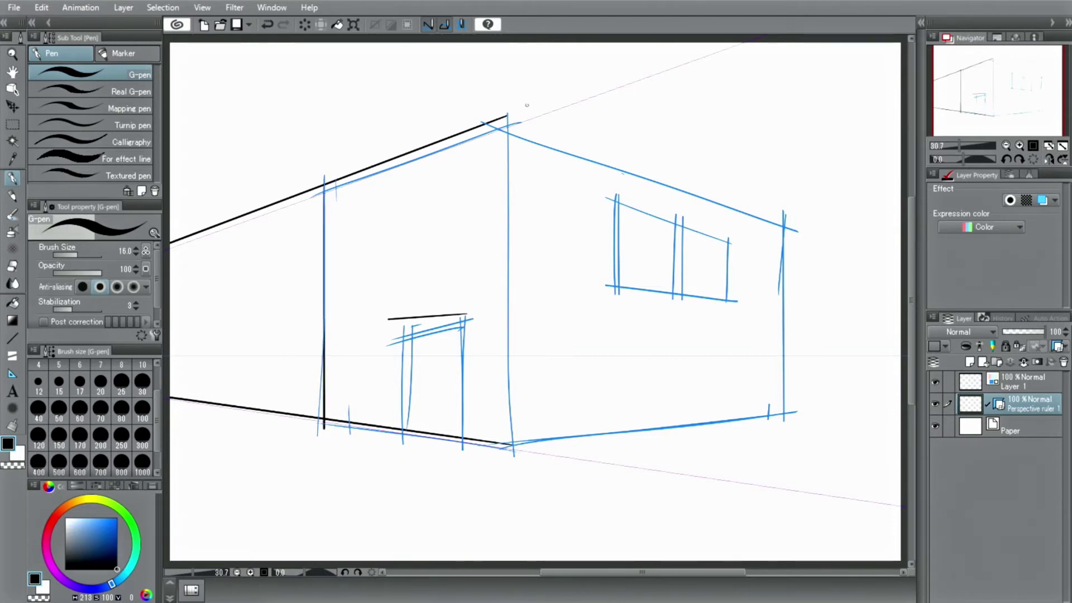
pyautogui.moveTo(505, 114)
pyautogui.mouseDown()
pyautogui.moveTo(496, 307)
pyautogui.moveTo(505, 457)
pyautogui.mouseUp()
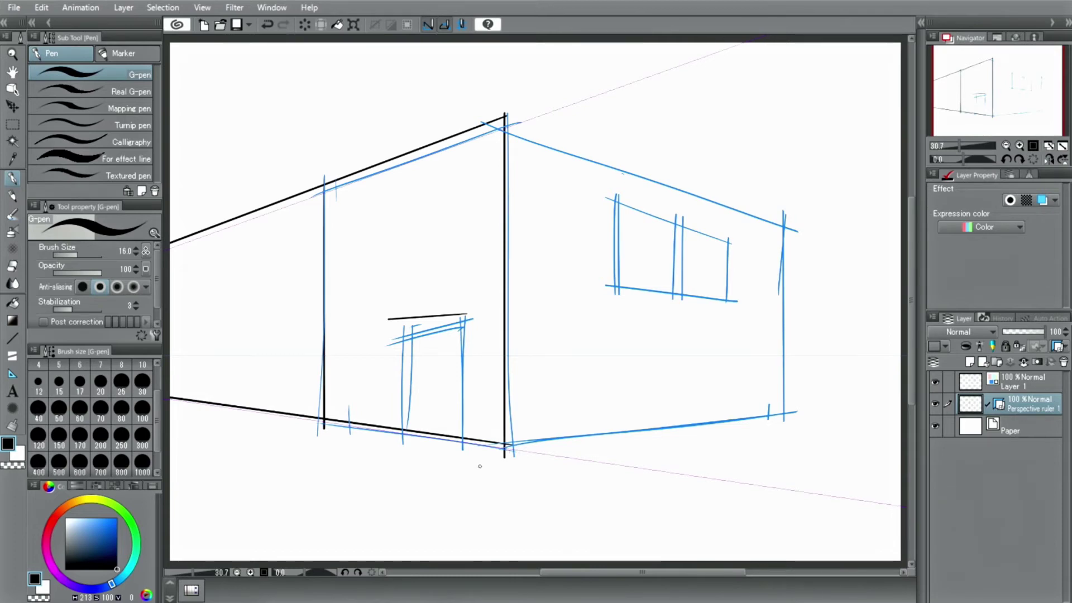
pyautogui.hotkey('ctrl', 'z')
pyautogui.hotkey('ctrl', 'z')
pyautogui.hotkey('ctrl', 'z')
pyautogui.hotkey('ctrl', 'z')
pyautogui.press('o')
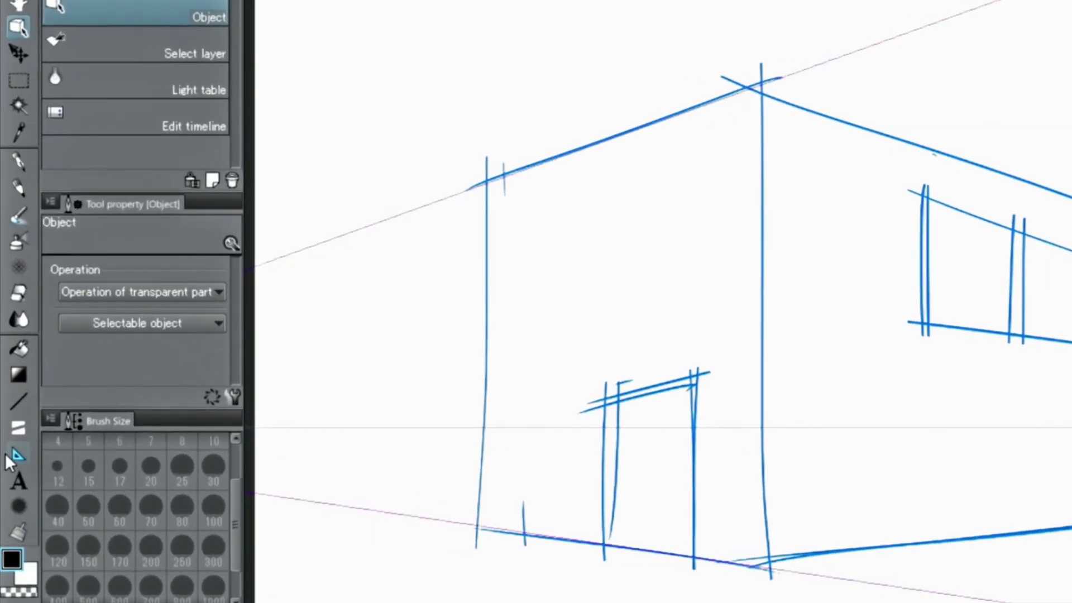
# Add guides along the right roof and bottom-right edges, check the ruler with Object, then fit to window.
pyautogui.click(8, 457)
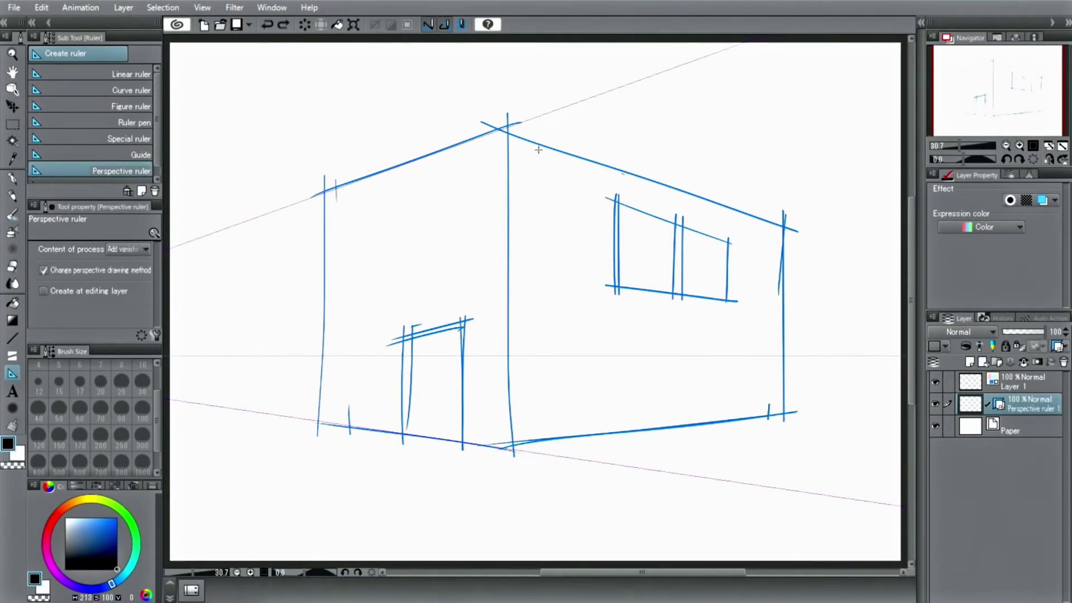
pyautogui.moveTo(540, 146); pyautogui.dragTo(505, 132)
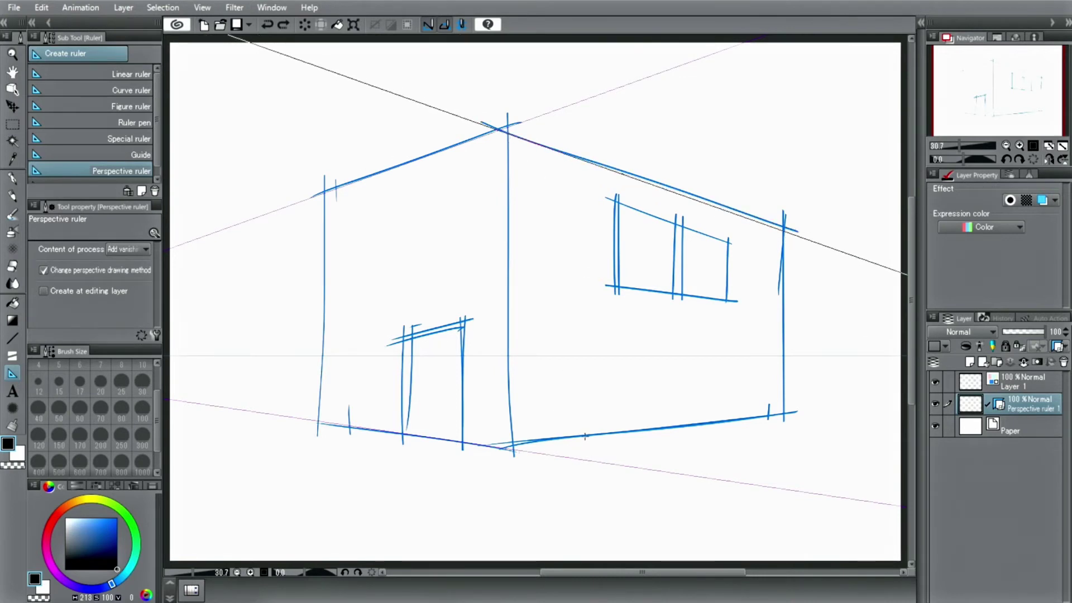
pyautogui.moveTo(585, 436); pyautogui.dragTo(528, 447)
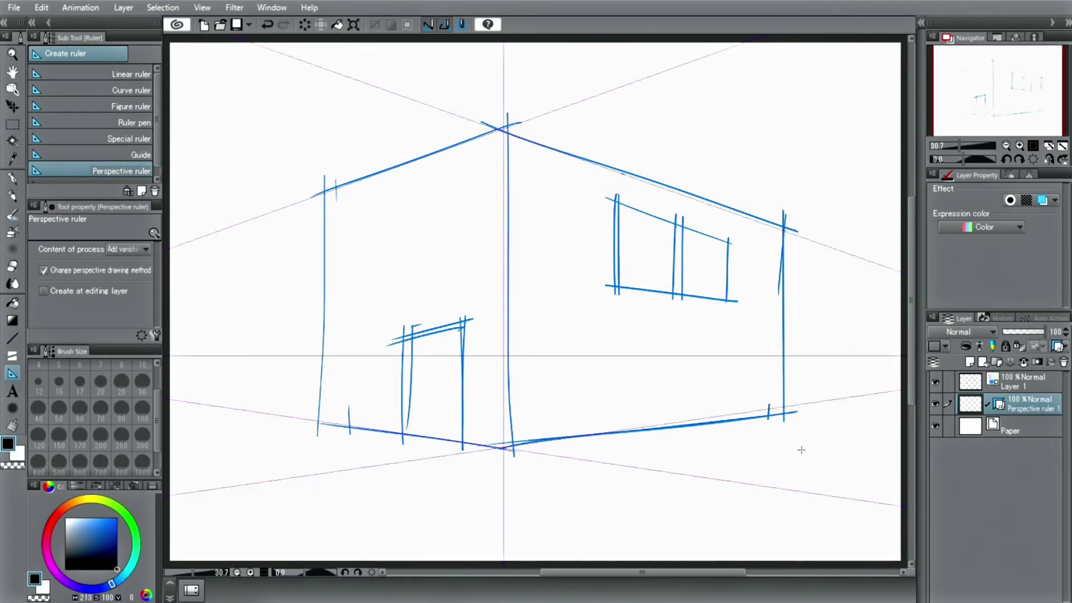
pyautogui.click(1006, 146)
pyautogui.click(1006, 146)
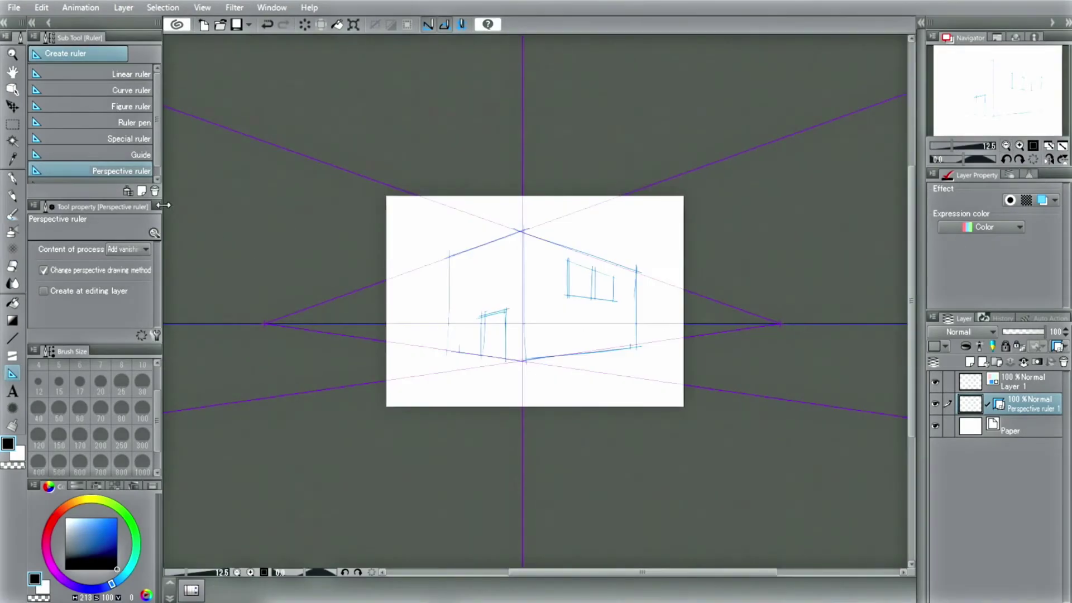
pyautogui.press('o')
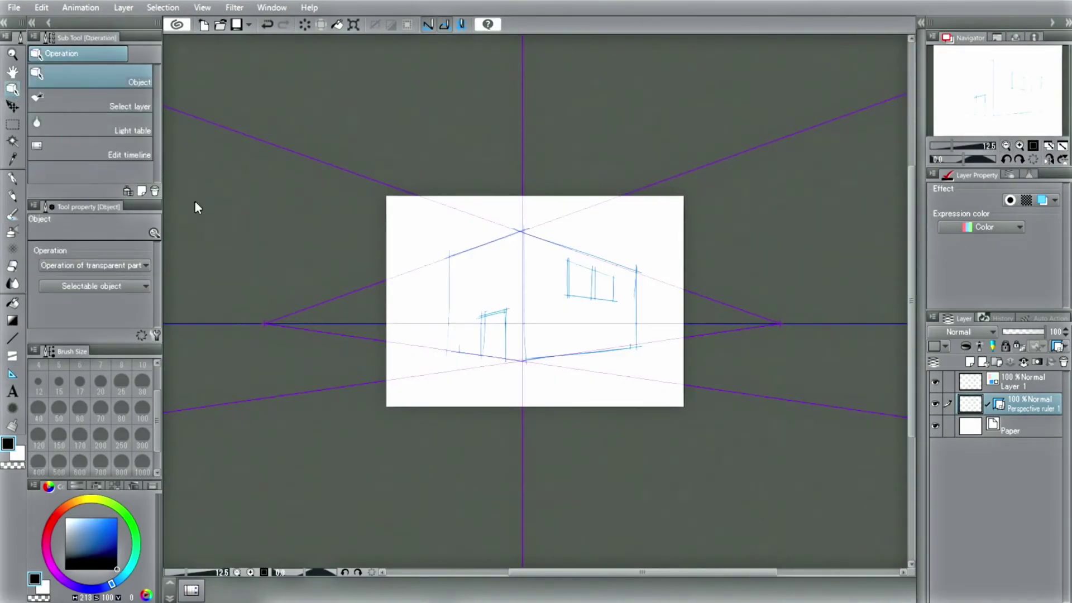
pyautogui.click(779, 322)
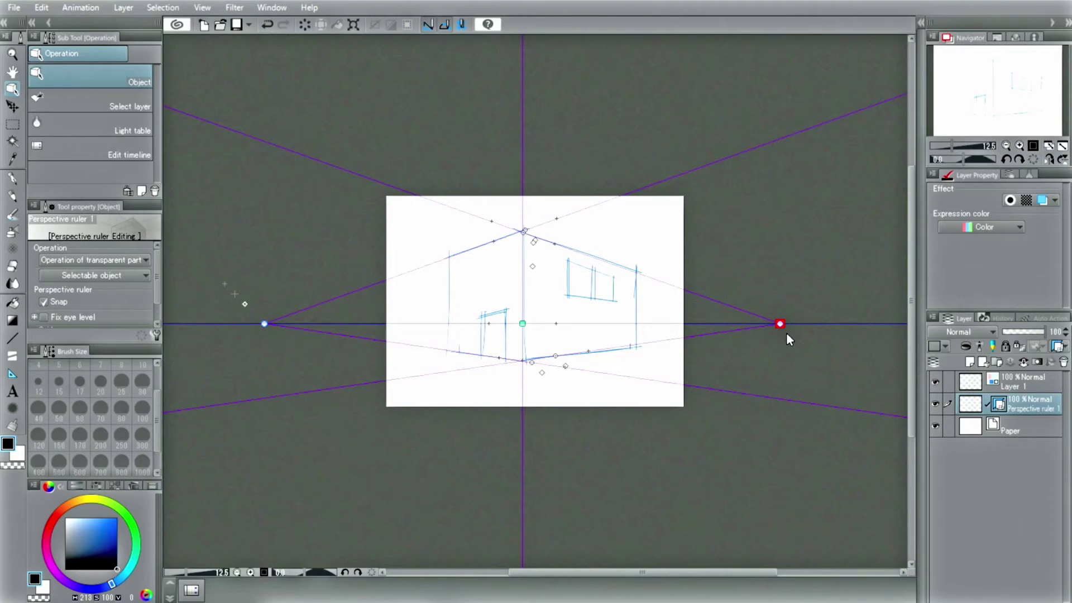
pyautogui.click(1060, 146)
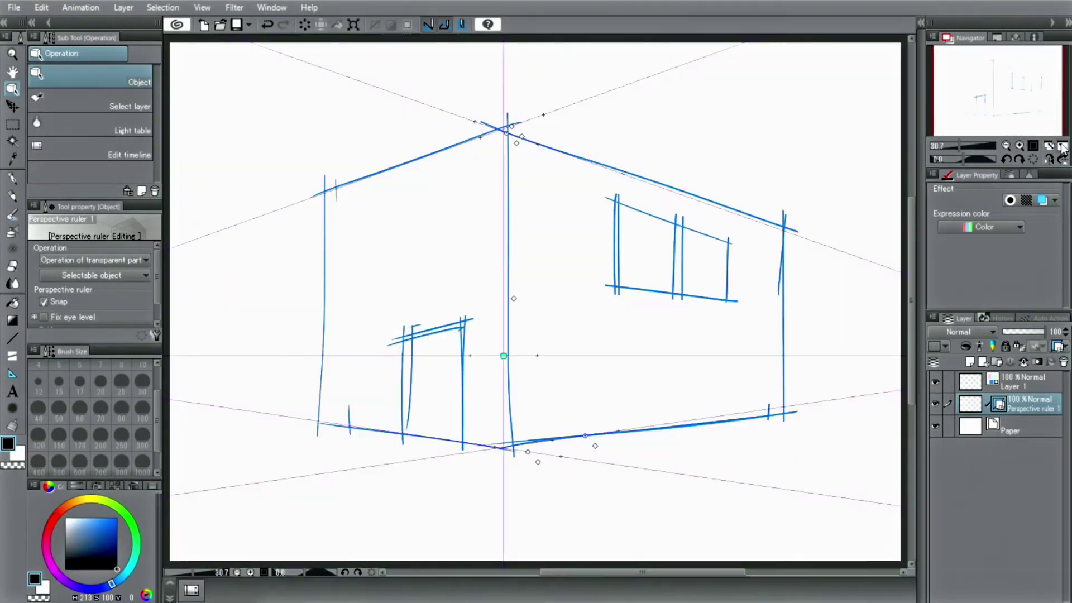
# Lower the blue sketch layer's opacity to 50% and reselect the perspective ruler layer.
pyautogui.click(13, 178)
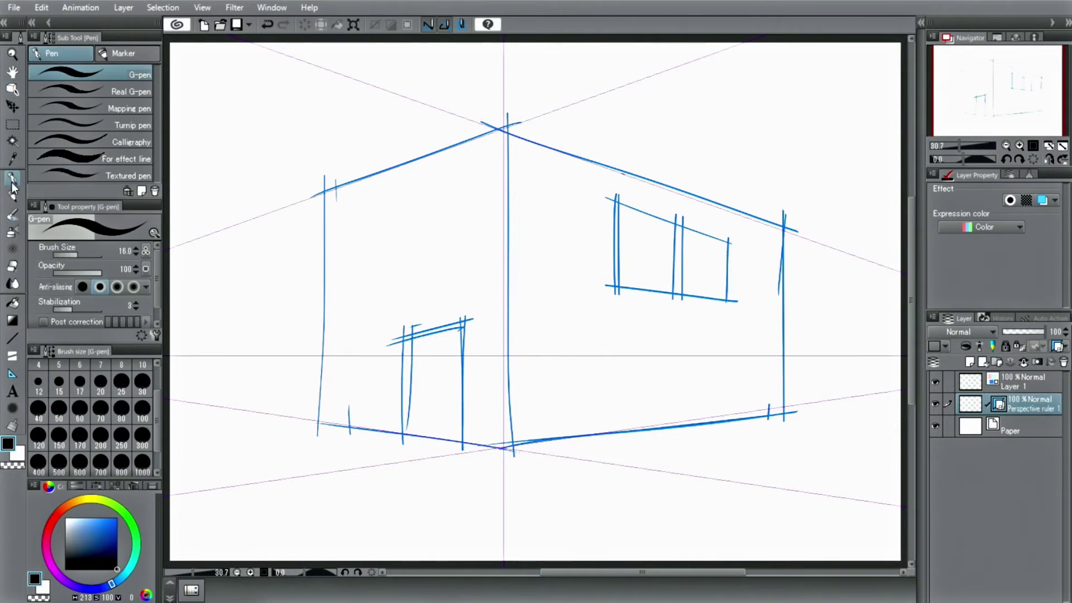
pyautogui.click(1022, 386)
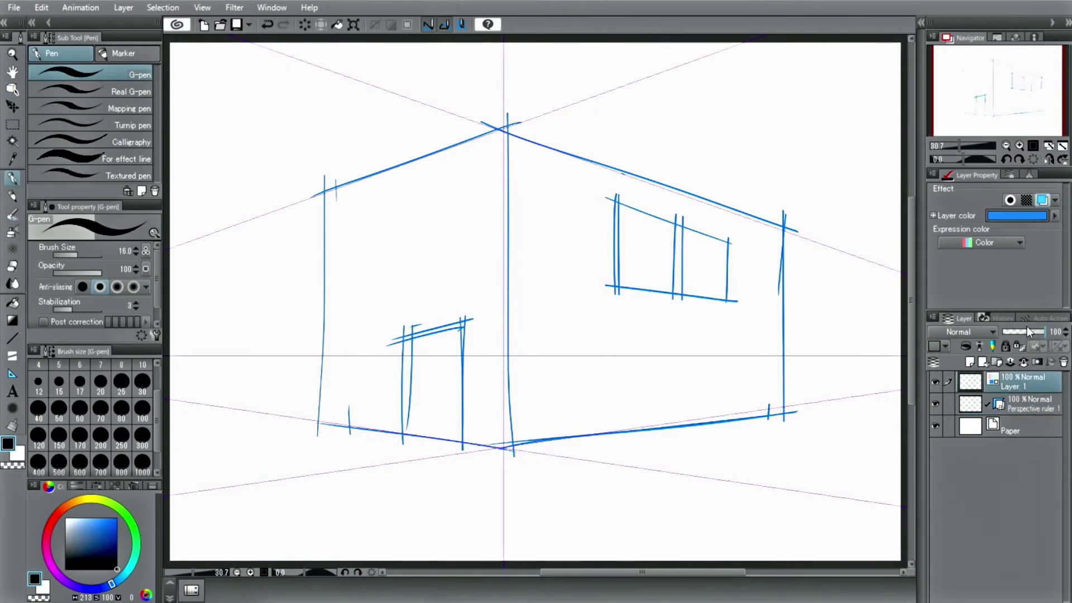
pyautogui.click(1023, 330)
pyautogui.click(1020, 400)
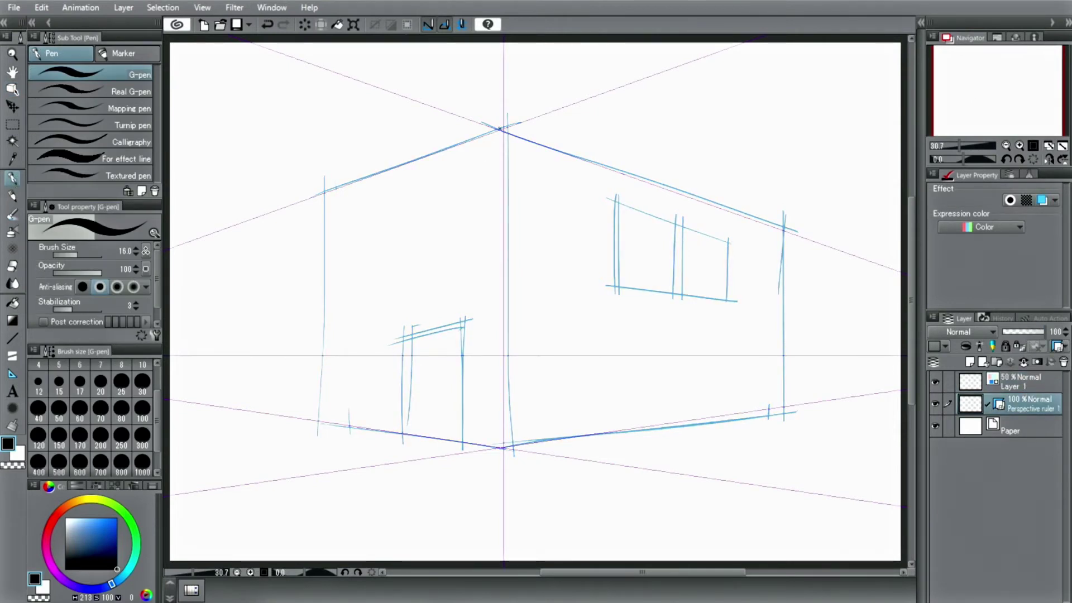
# Ink the roof edges, walls and right-wall window along the perspective guides, plus a freehand squiggle.
pyautogui.moveTo(322, 192)
pyautogui.mouseDown()
pyautogui.moveTo(499, 129)
pyautogui.moveTo(500, 448)
pyautogui.moveTo(321, 232)
pyautogui.moveTo(321, 430)
pyautogui.mouseUp()
pyautogui.moveTo(501, 448)
pyautogui.mouseDown()
pyautogui.moveTo(322, 421)
pyautogui.moveTo(785, 407)
pyautogui.mouseUp()
pyautogui.moveTo(502, 129)
pyautogui.mouseDown()
pyautogui.moveTo(784, 229)
pyautogui.moveTo(784, 407)
pyautogui.mouseUp()
pyautogui.moveTo(615, 201); pyautogui.dragTo(731, 235)
pyautogui.moveTo(617, 286); pyautogui.dragTo(724, 300)
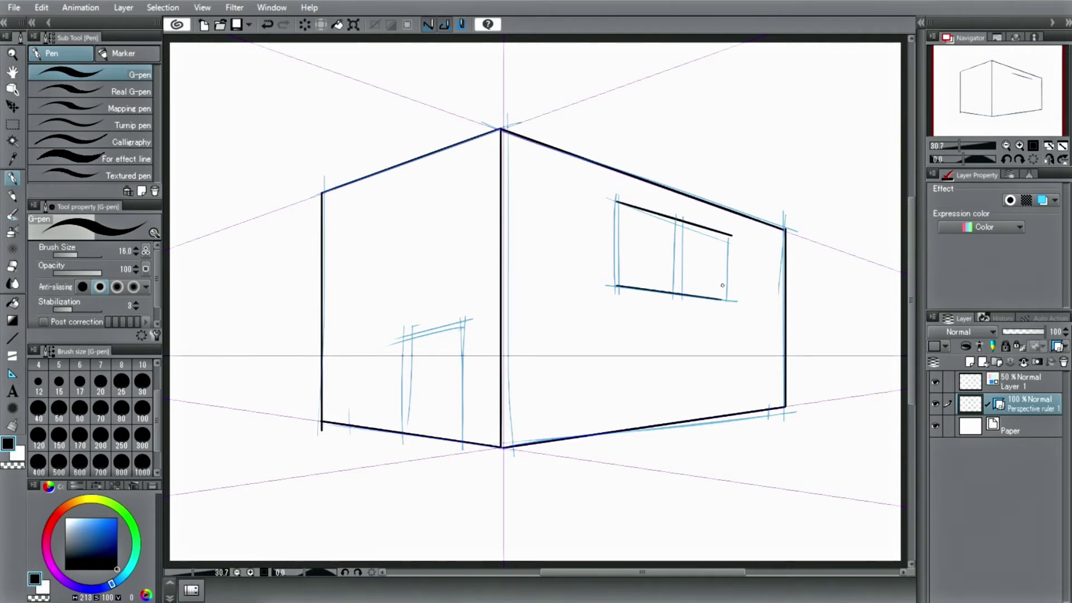
pyautogui.moveTo(730, 235); pyautogui.dragTo(730, 300)
pyautogui.moveTo(616, 201); pyautogui.dragTo(616, 287)
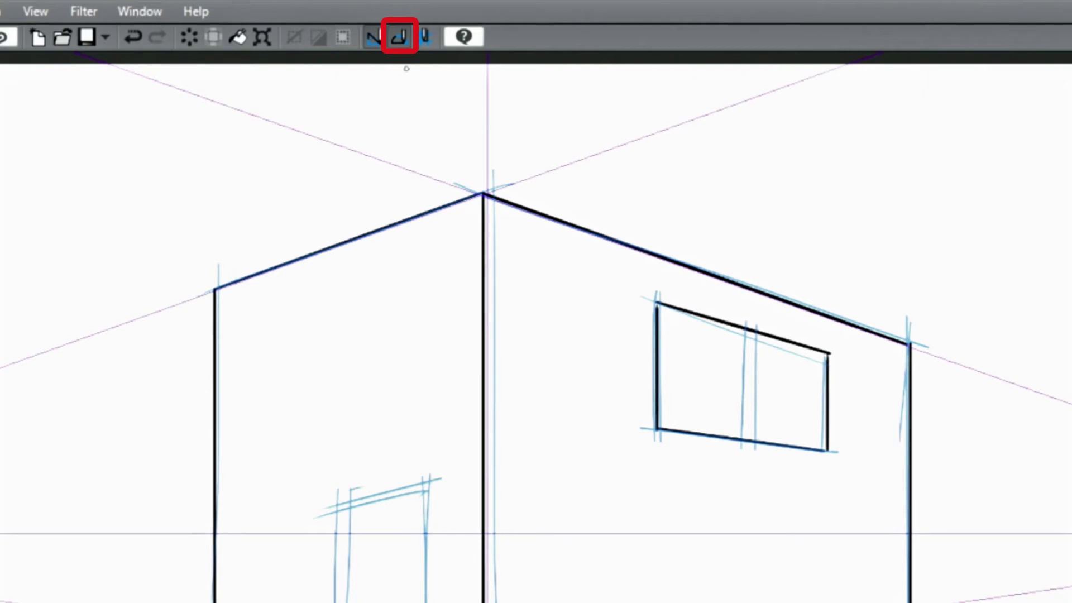
pyautogui.moveTo(247, 150)
pyautogui.mouseDown()
pyautogui.moveTo(184, 193)
pyautogui.moveTo(226, 229)
pyautogui.moveTo(159, 218)
pyautogui.moveTo(117, 258)
pyautogui.mouseUp()
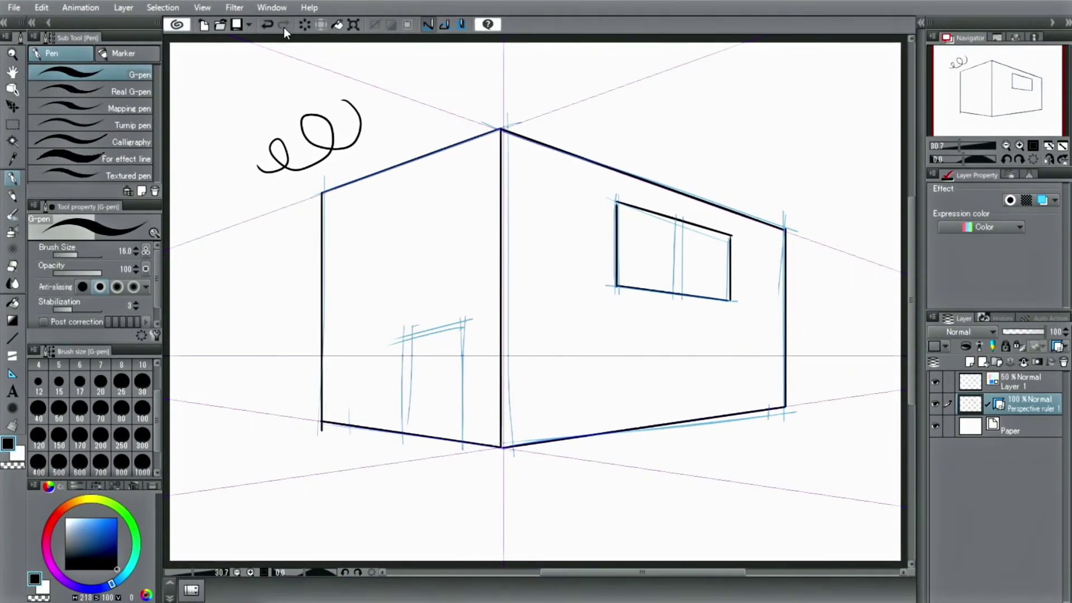
# Undo the squiggle, toggle Show Ruler off and back on, and pick the Object sub tool.
pyautogui.click(269, 22)
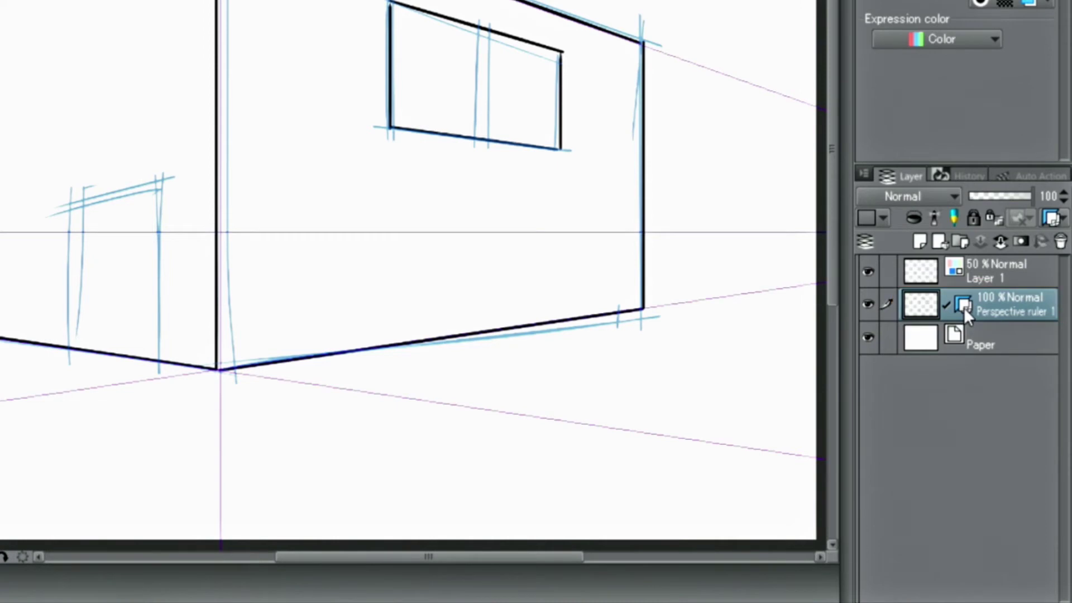
pyautogui.rightClick(963, 307)
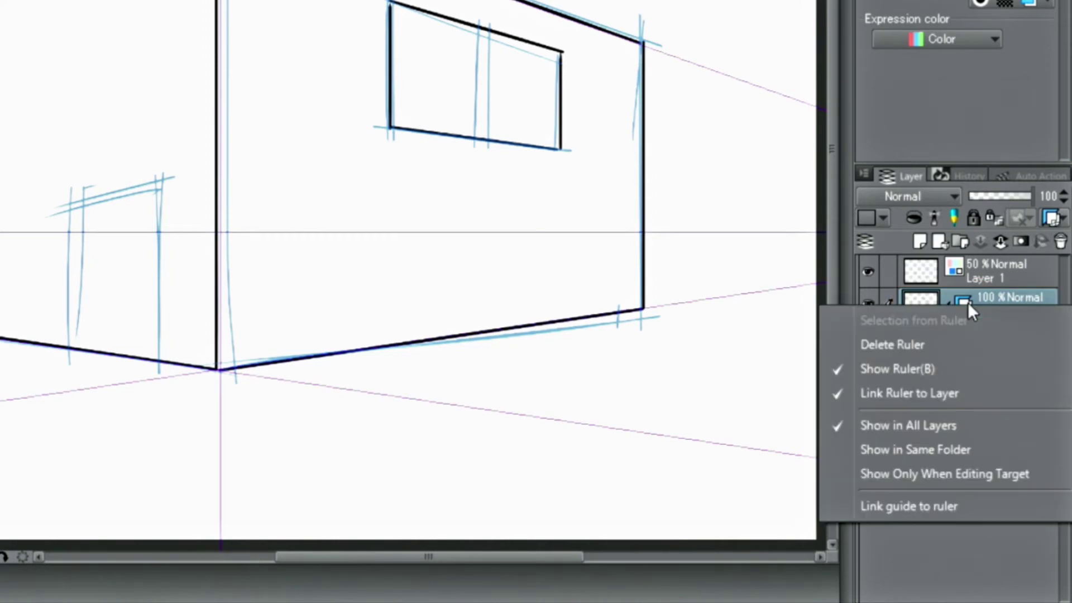
pyautogui.click(933, 370)
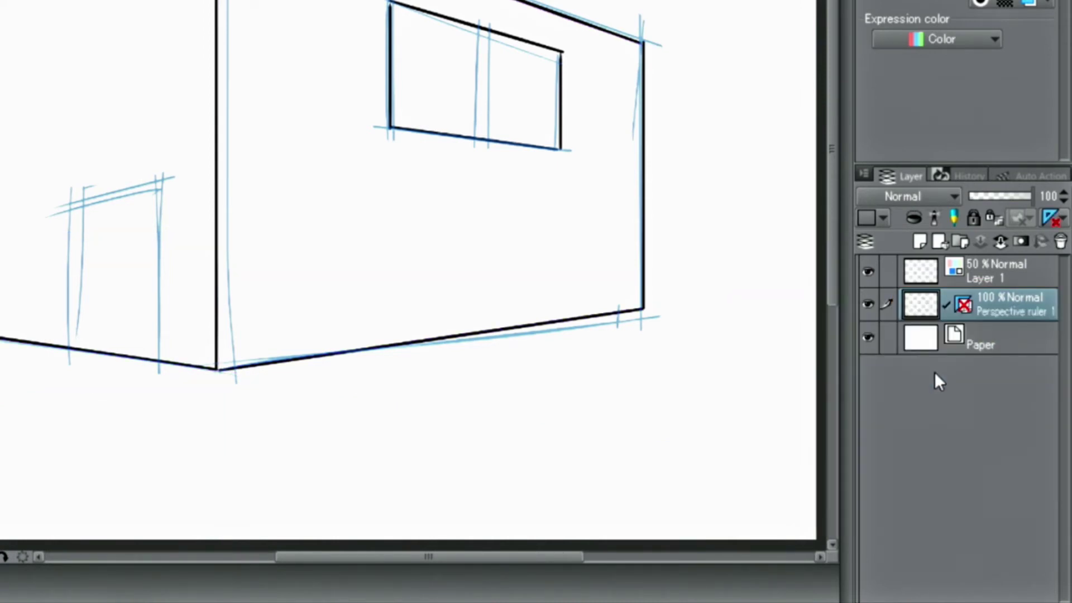
pyautogui.click(957, 304)
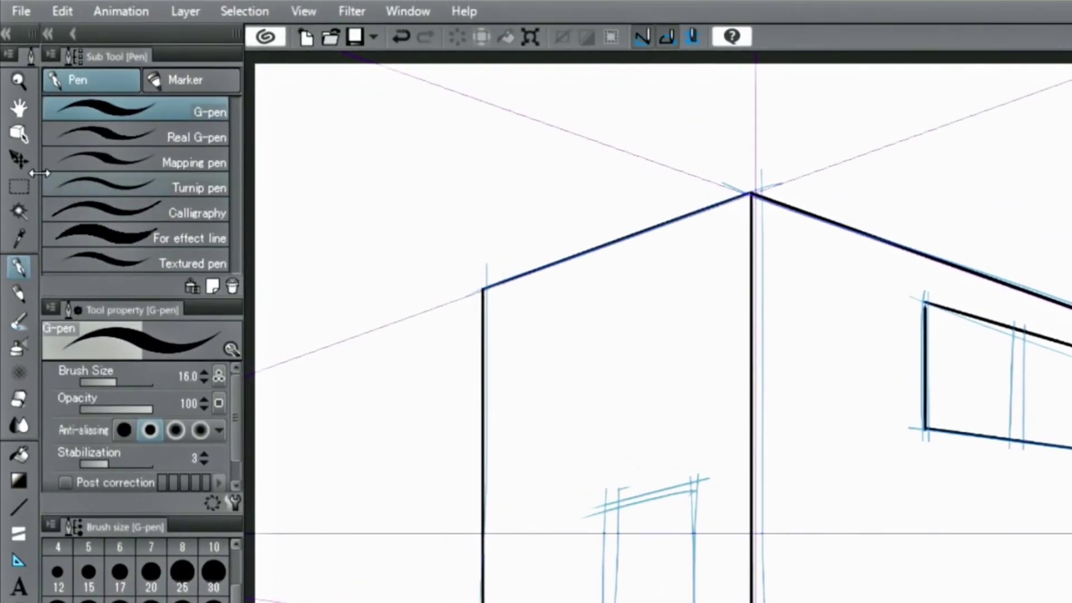
pyautogui.click(19, 134)
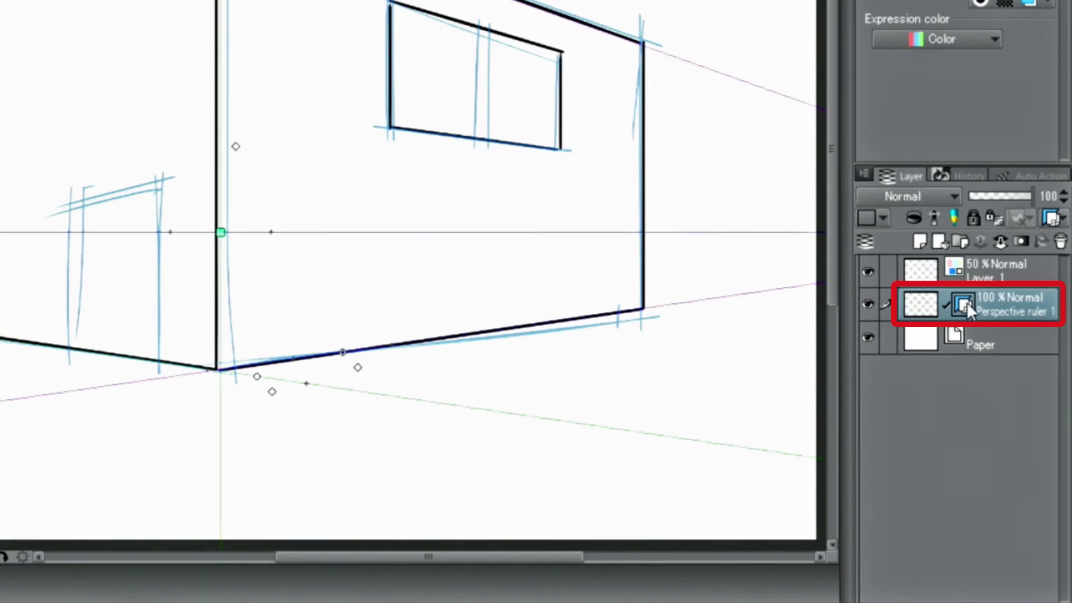
# Review the perspective layer's ruler options, then return to the pen and the Perspective ruler sub tool.
pyautogui.rightClick(966, 303)
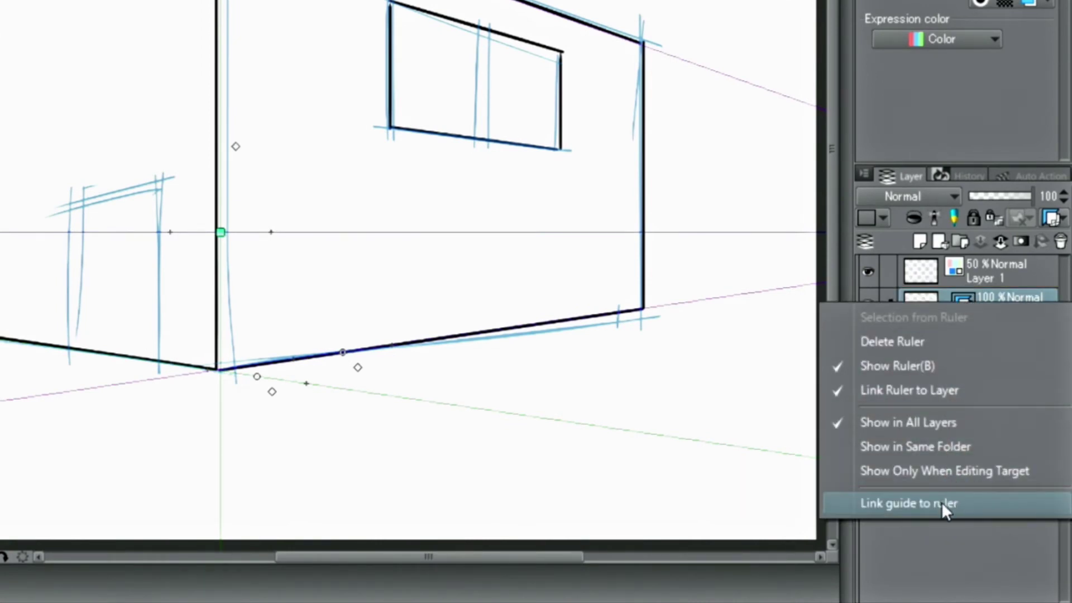
pyautogui.click(903, 545)
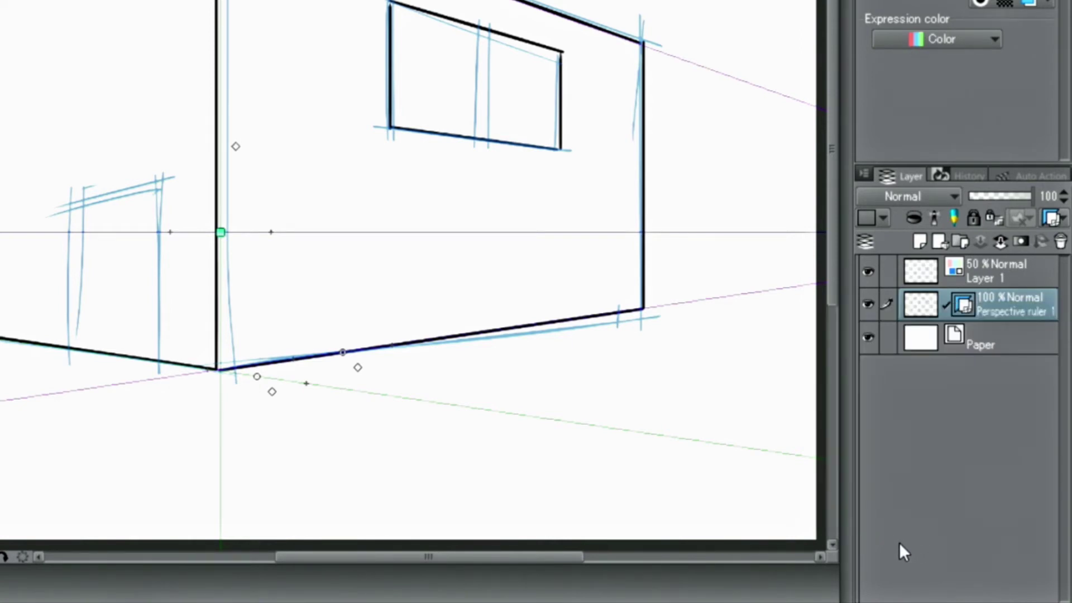
pyautogui.press('p')
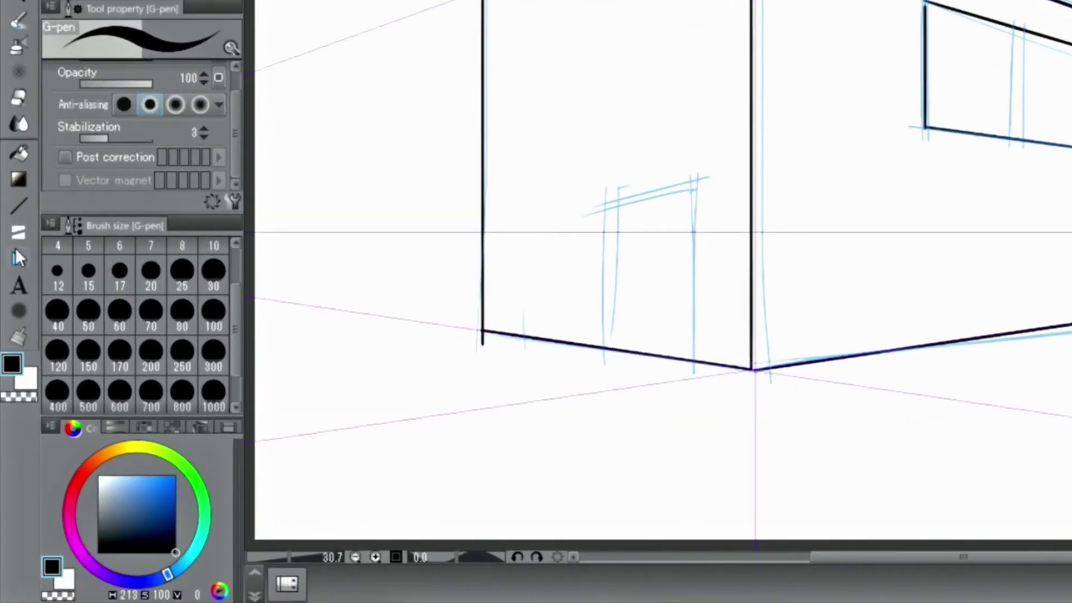
pyautogui.click(17, 254)
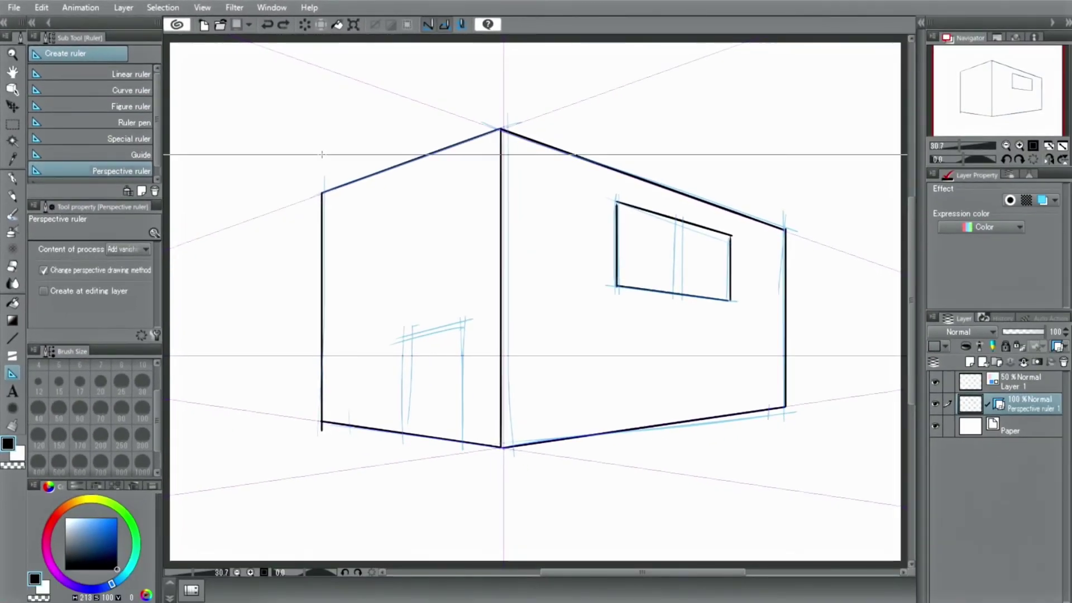
# Drag out trial vertical perspective guides on the left and right, then undo them.
pyautogui.moveTo(322, 154); pyautogui.dragTo(321, 134)
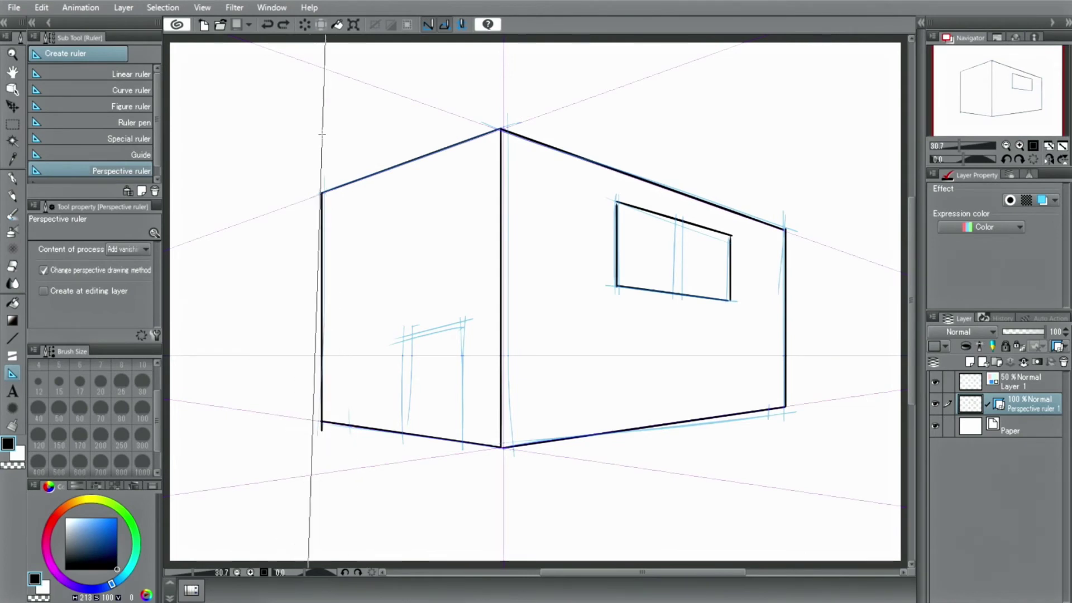
pyautogui.moveTo(780, 200); pyautogui.dragTo(780, 177)
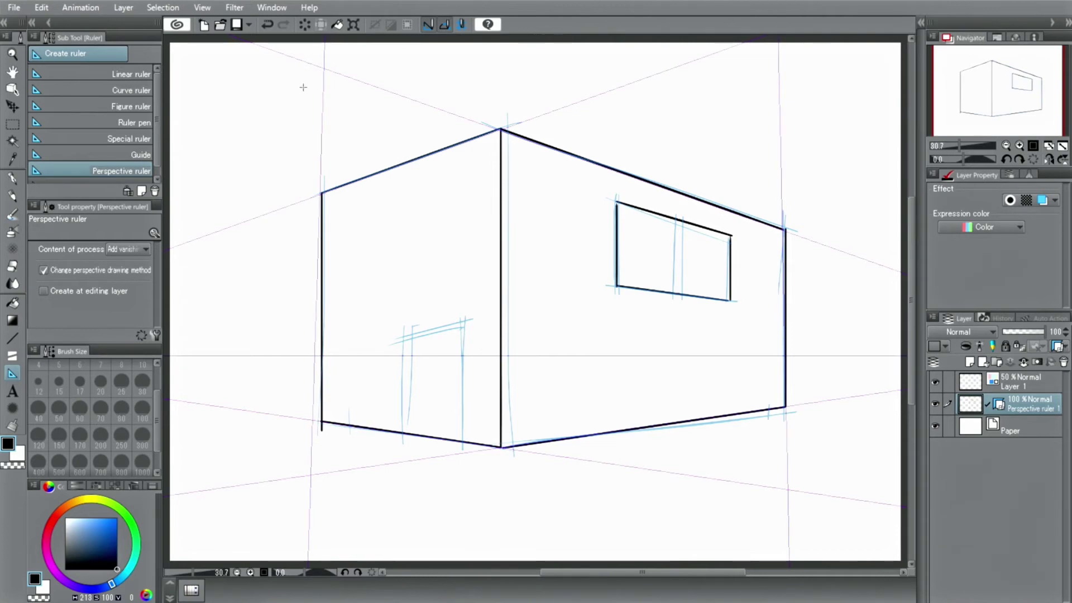
pyautogui.click(267, 25)
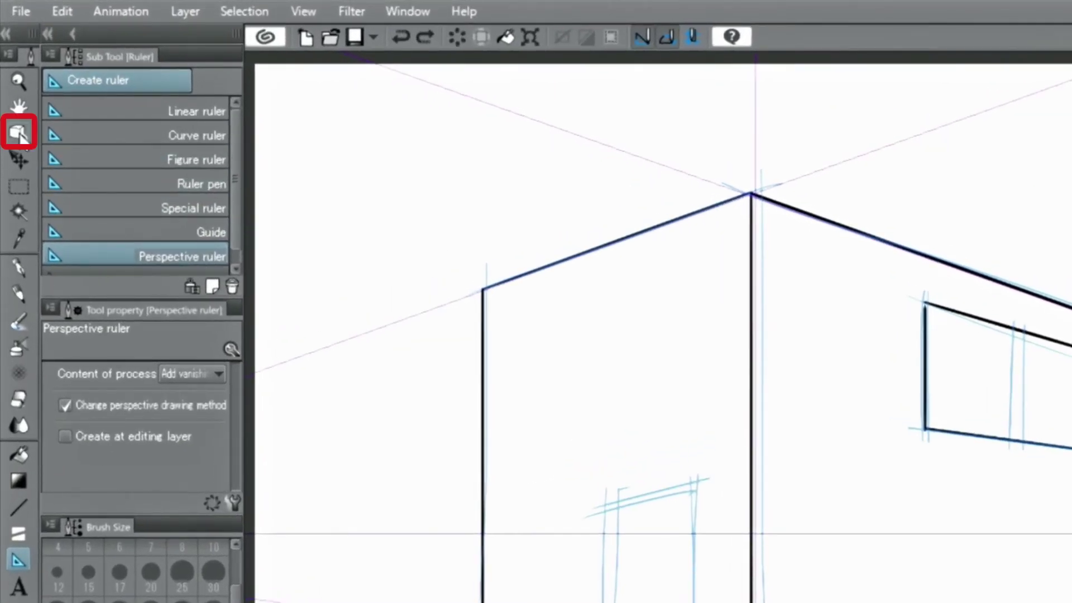
# Select the perspective ruler, enable its grids including the XY plane, and set grid size 5.0.
pyautogui.click(16, 134)
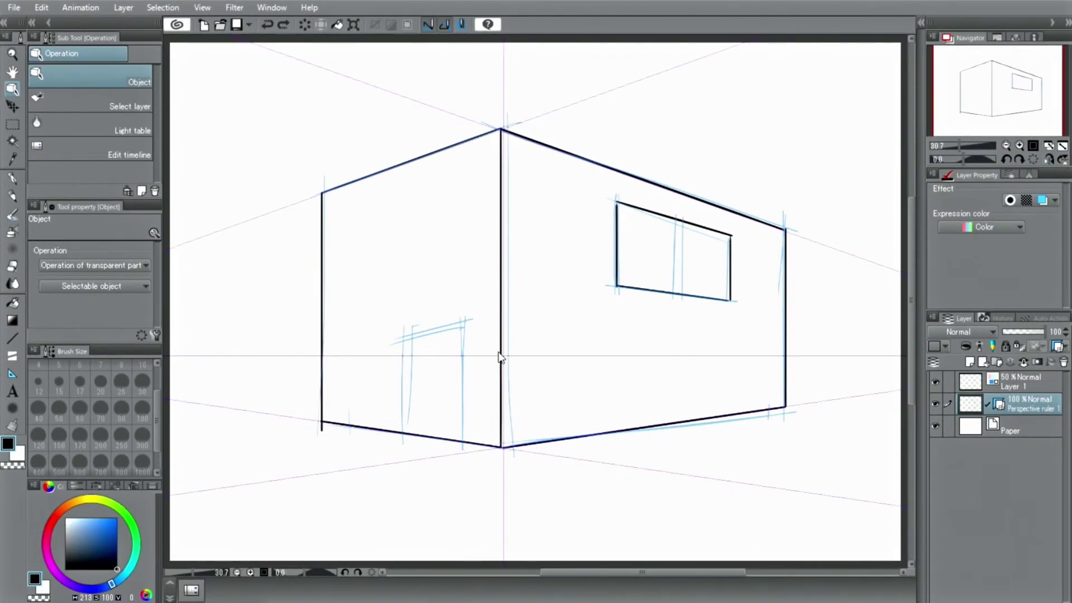
pyautogui.click(736, 542)
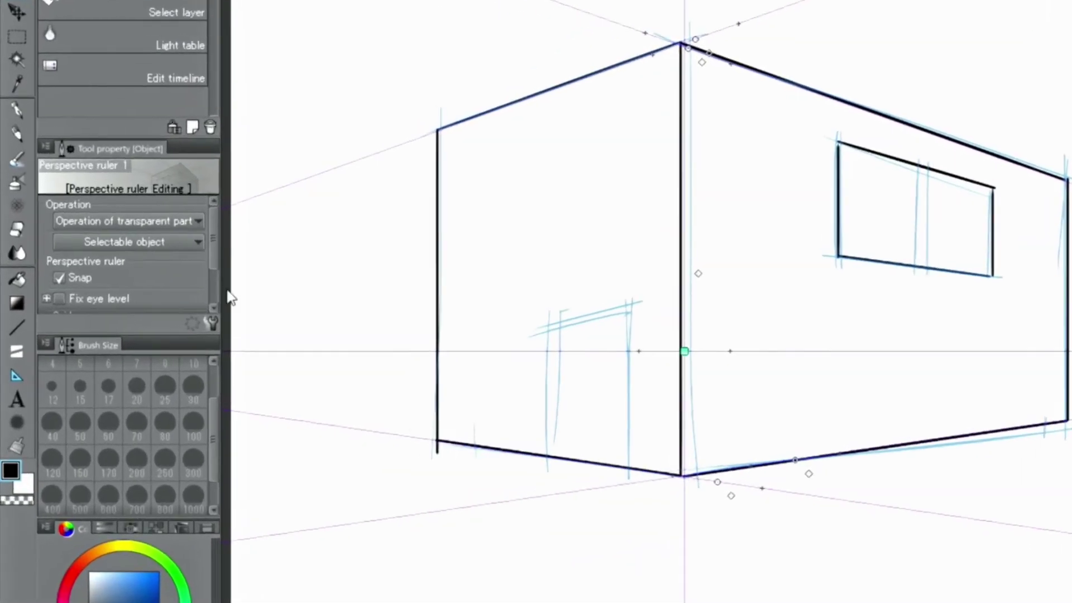
pyautogui.moveTo(155, 271); pyautogui.dragTo(155, 298)
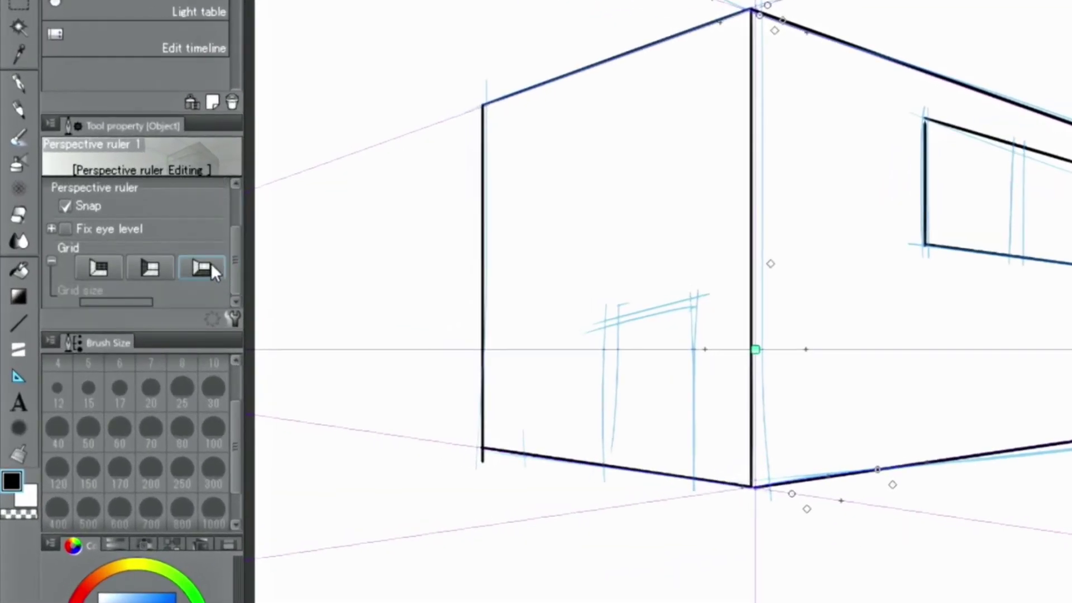
pyautogui.click(211, 266)
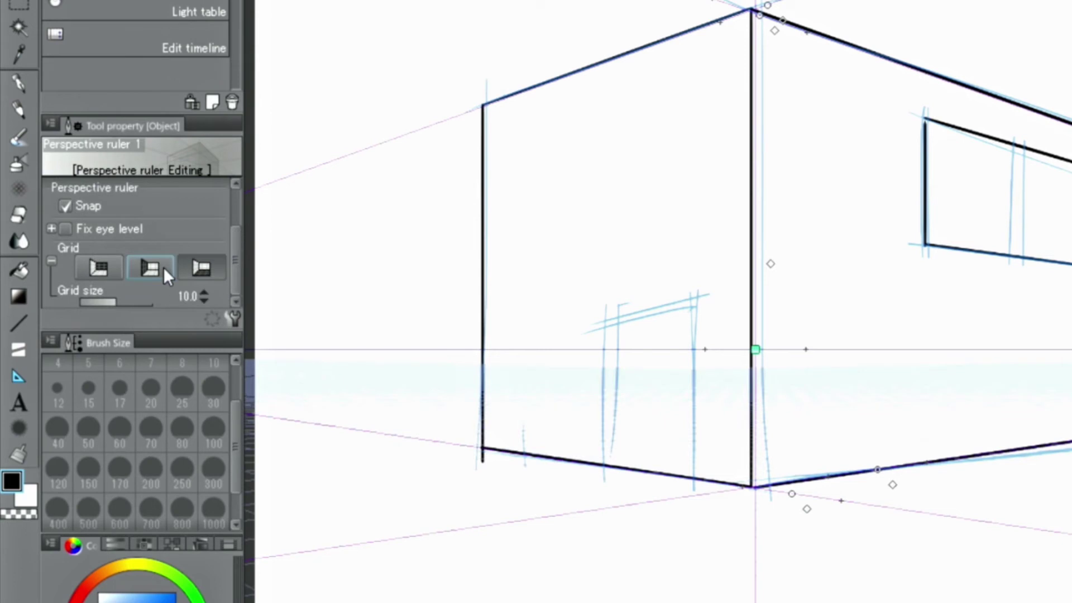
pyautogui.click(97, 270)
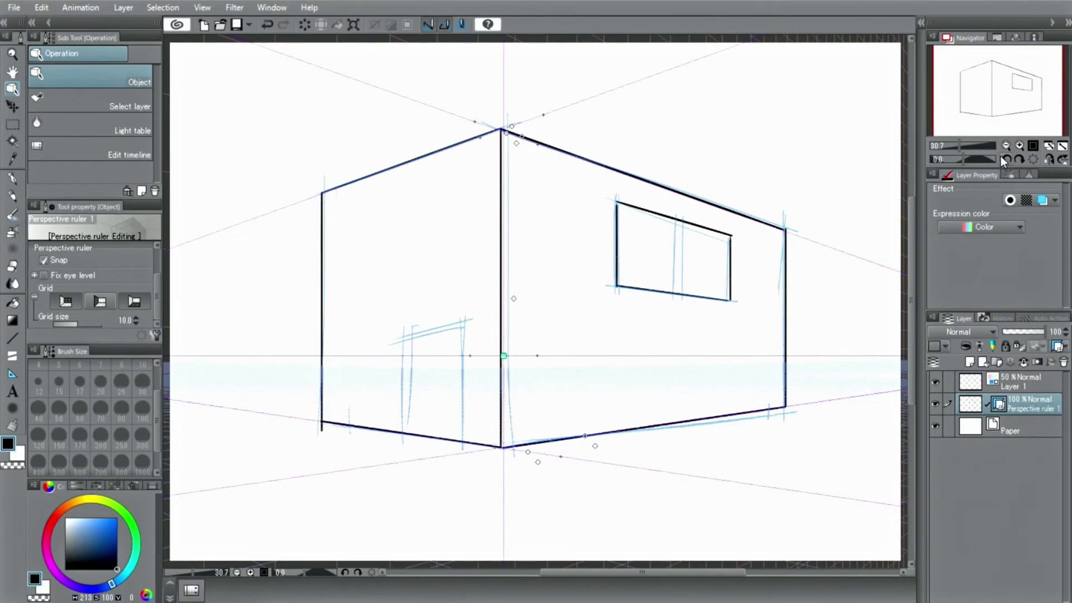
pyautogui.click(1005, 145)
pyautogui.click(1005, 145)
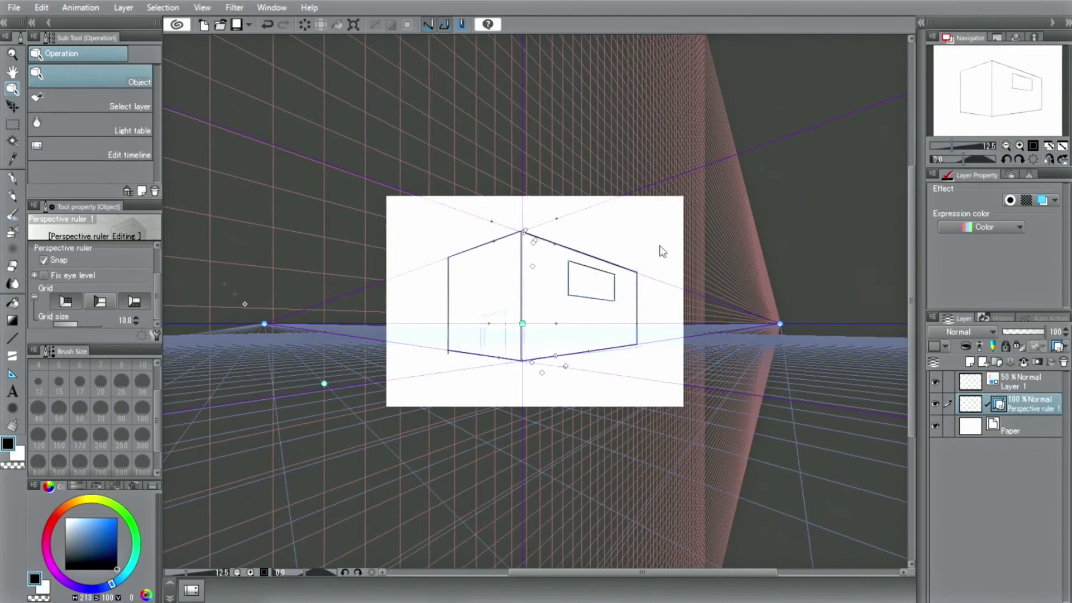
pyautogui.moveTo(72, 322); pyautogui.dragTo(73, 328)
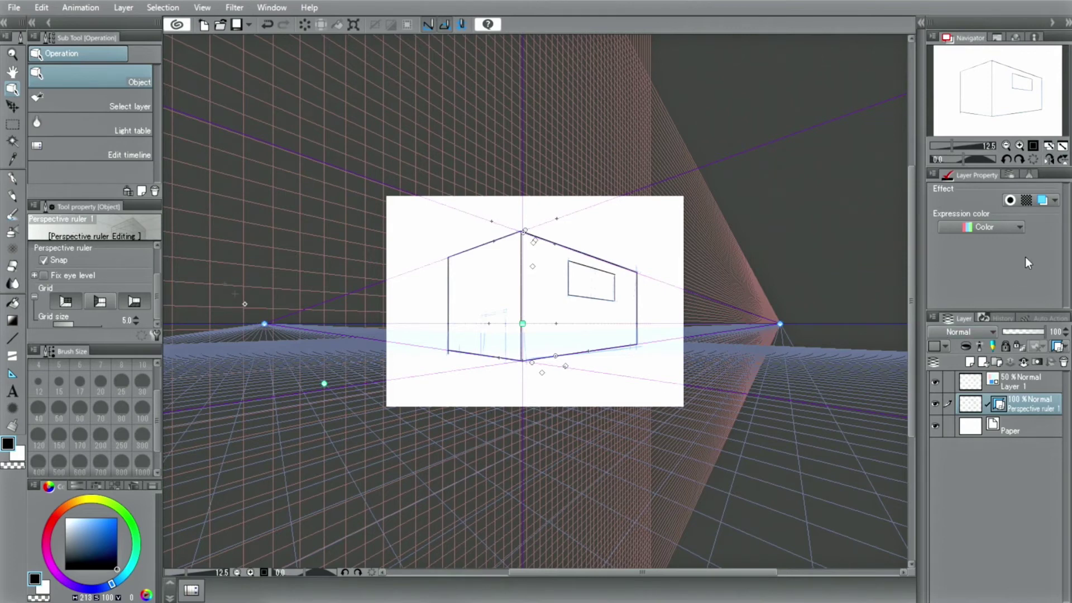
pyautogui.click(1062, 146)
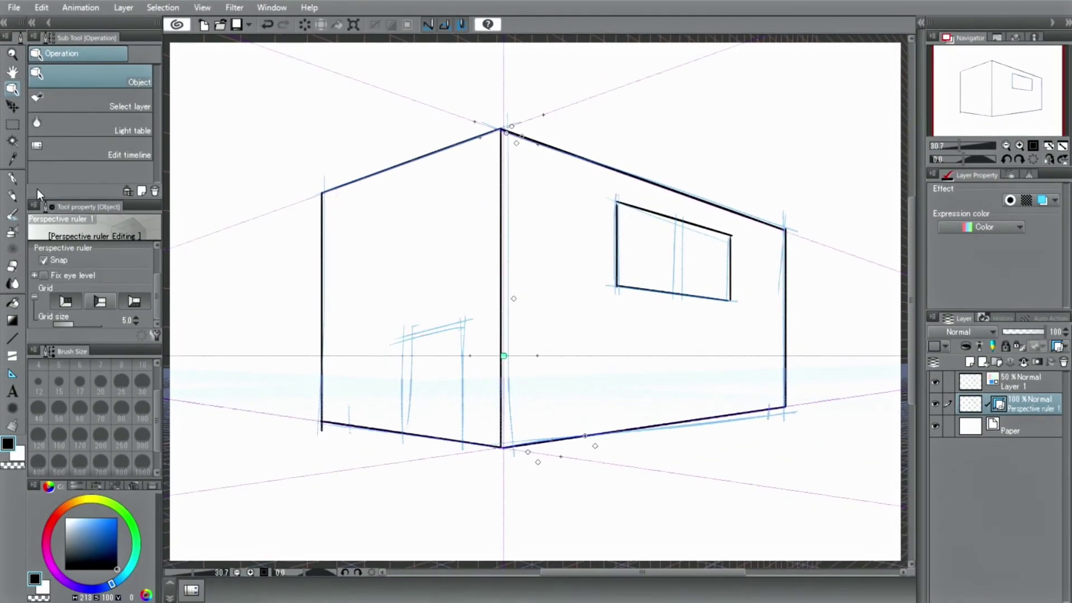
# Ink four vertical G-pen strokes down the right wall beside the front corner.
pyautogui.click(12, 181)
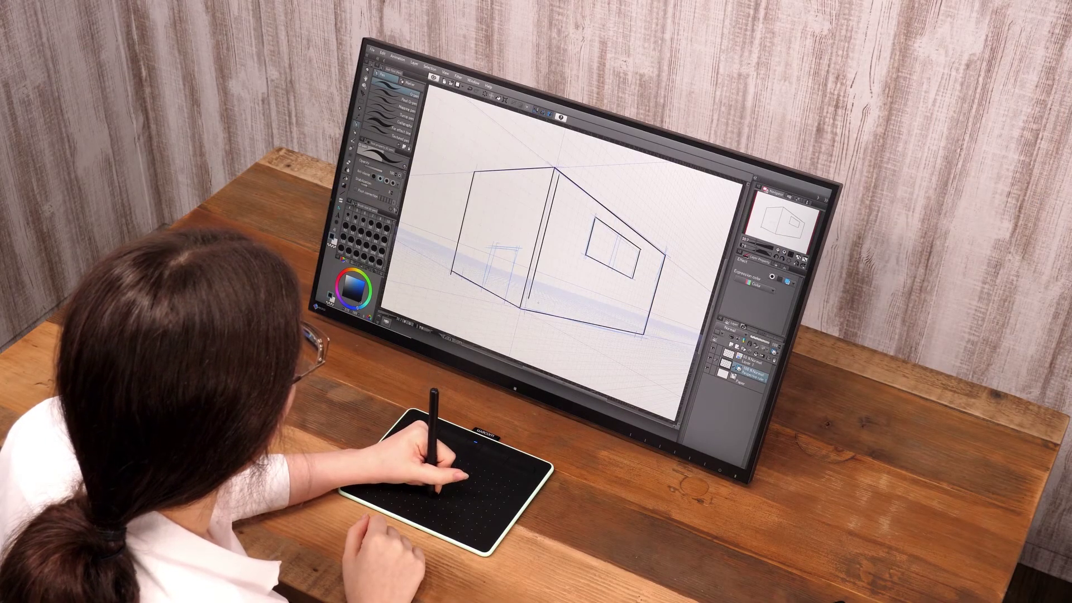
pyautogui.moveTo(557, 170); pyautogui.dragTo(525, 308)
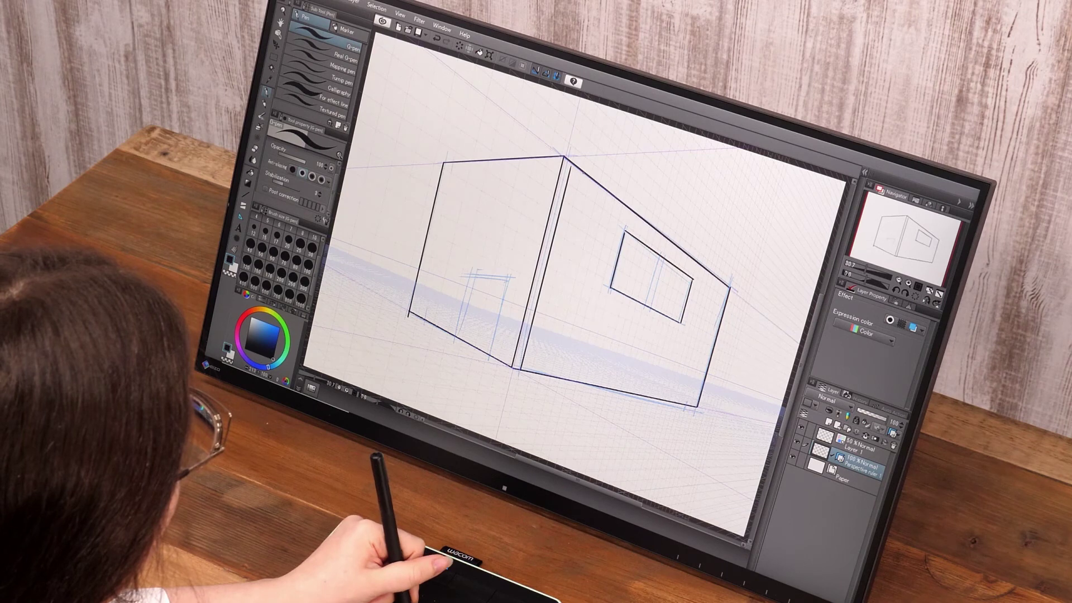
pyautogui.moveTo(565, 178); pyautogui.dragTo(531, 371)
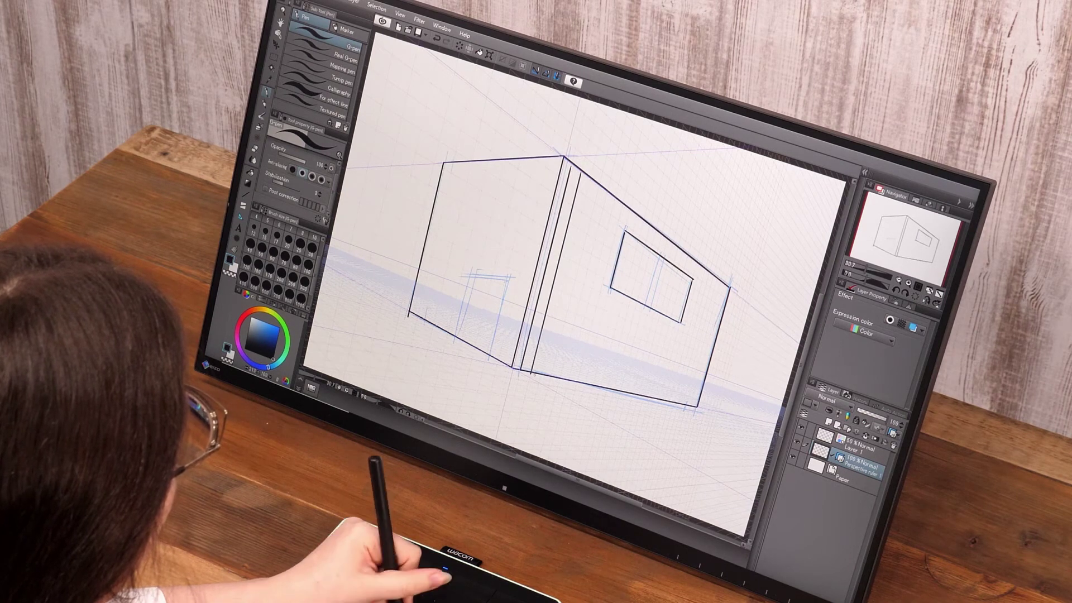
pyautogui.moveTo(589, 179); pyautogui.dragTo(540, 377)
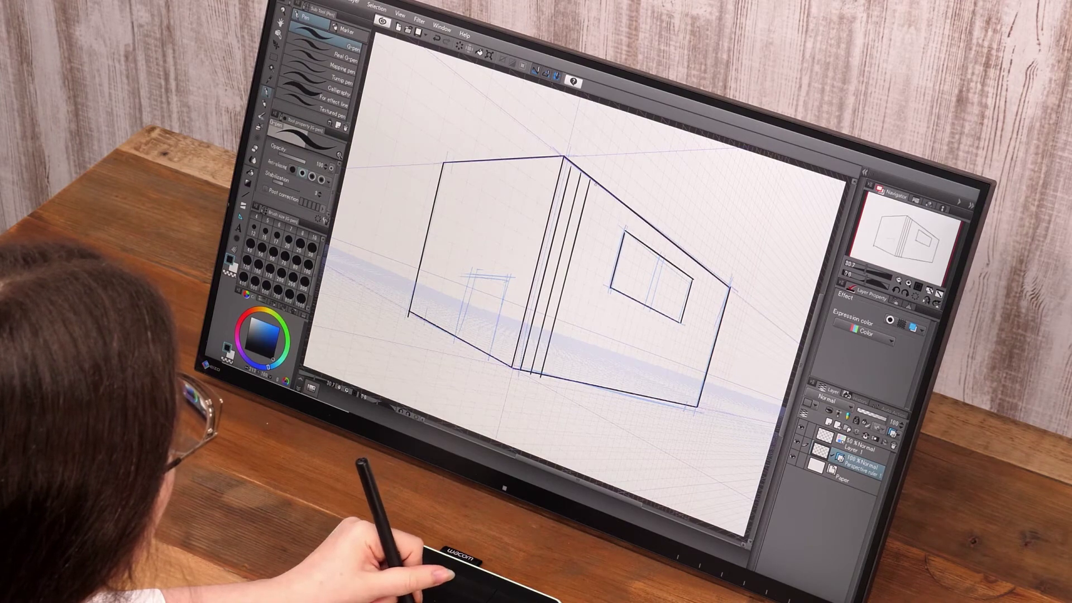
pyautogui.moveTo(597, 188); pyautogui.dragTo(553, 376)
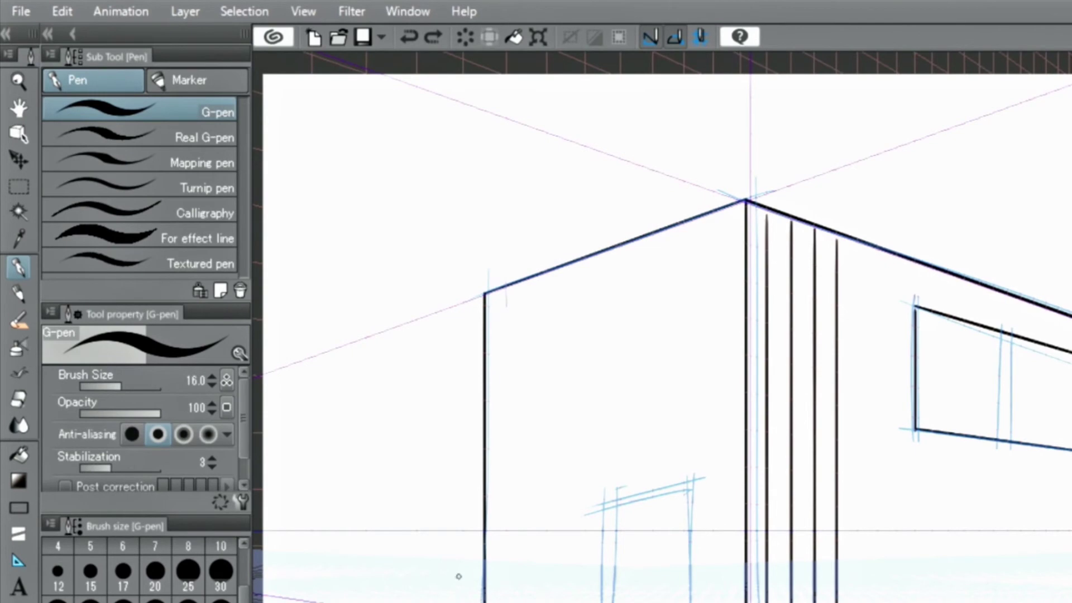
# Activate the Rectangle selection sub tool.
pyautogui.click(18, 193)
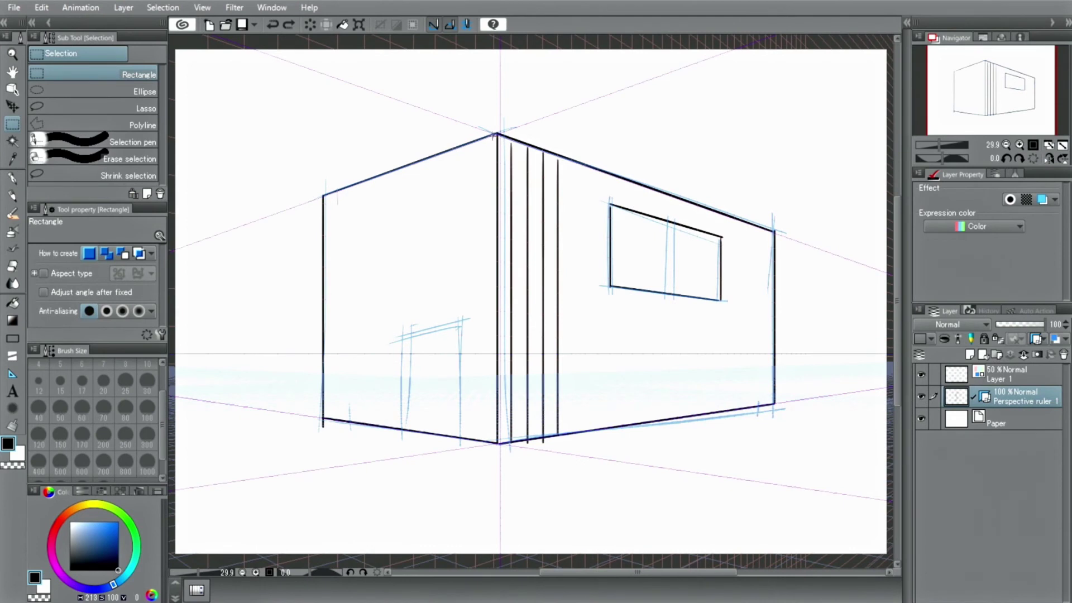
# Fill a rectangle selection over the left wall with light blue, then undo the fill and selection.
pyautogui.moveTo(494, 136); pyautogui.dragTo(395, 299)
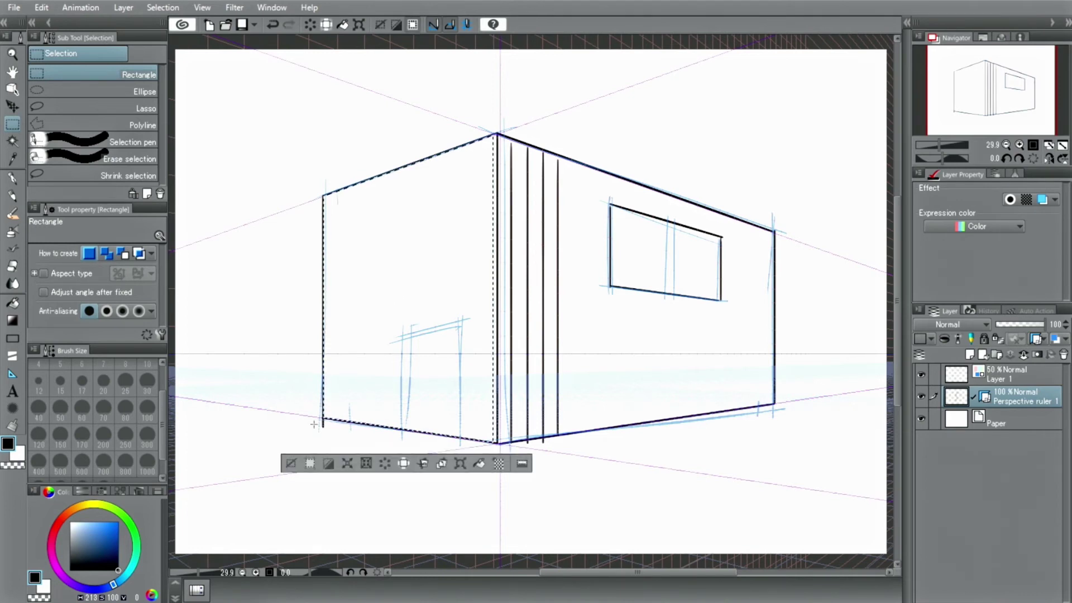
pyautogui.moveTo(114, 527); pyautogui.dragTo(87, 522)
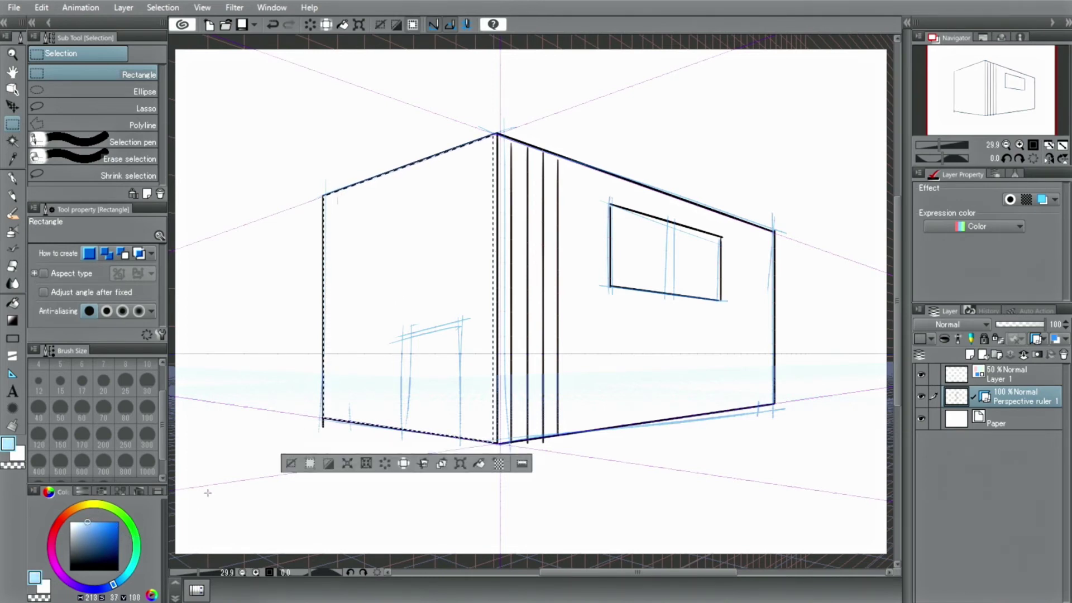
pyautogui.click(479, 463)
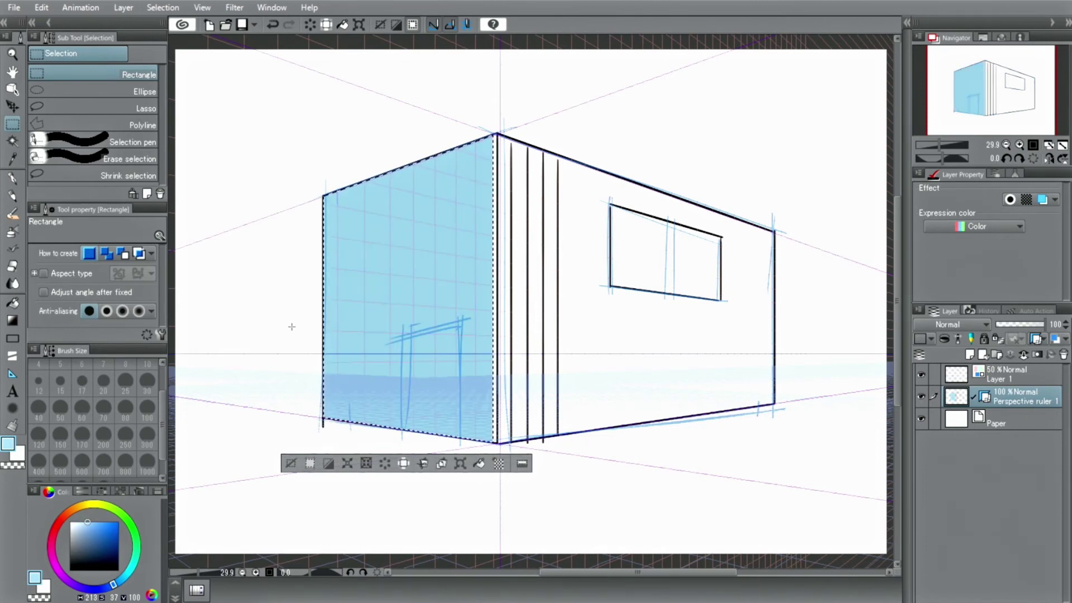
pyautogui.click(270, 23)
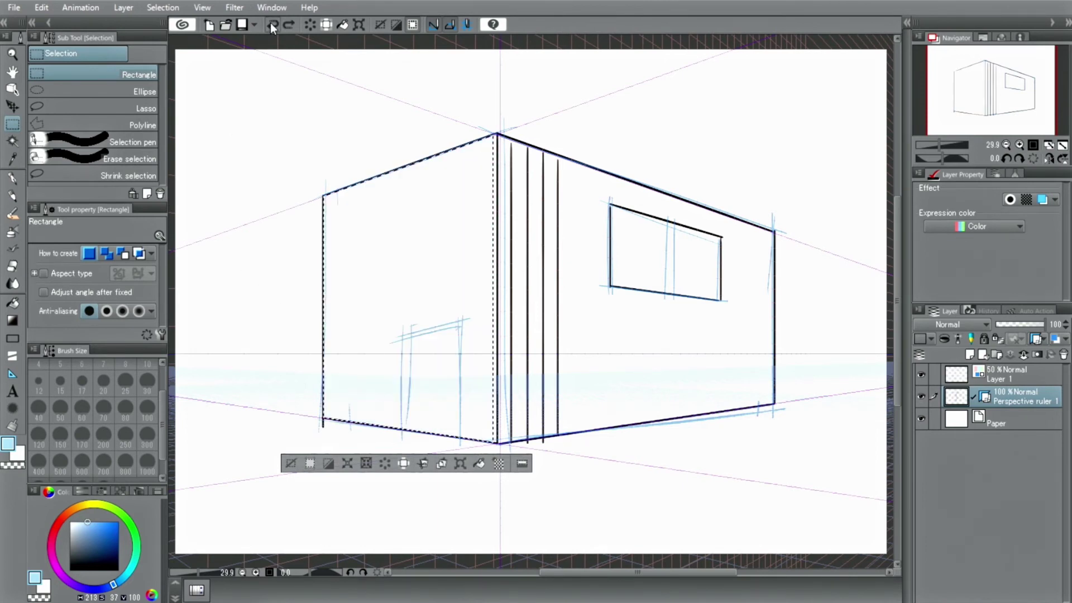
pyautogui.click(270, 24)
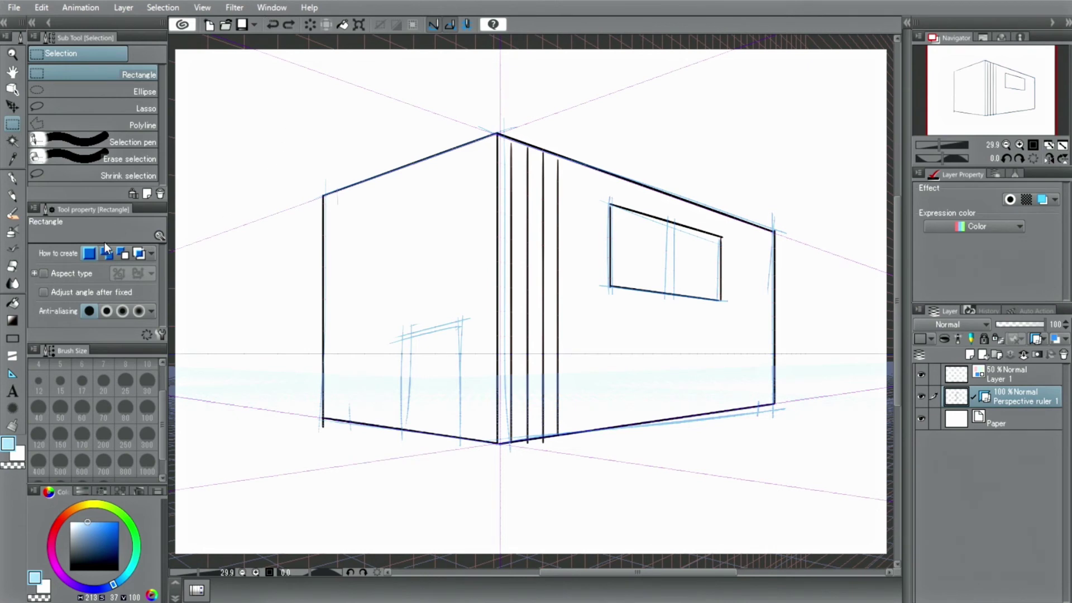
# Paint a light-blue stroke down the building's corner with the Running color edge watercolor brush.
pyautogui.click(12, 213)
pyautogui.click(44, 56)
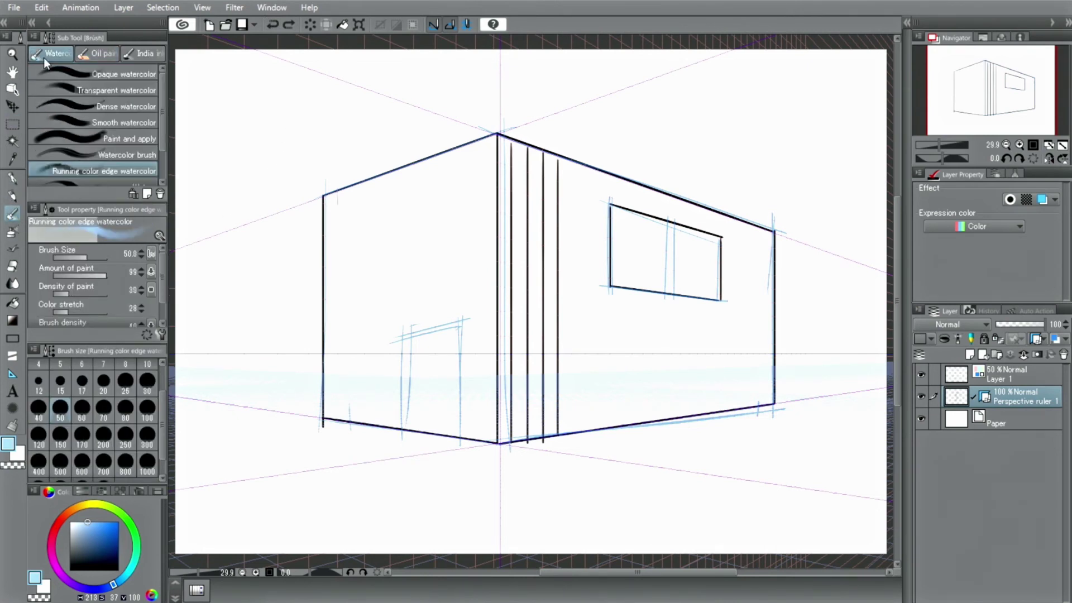
pyautogui.click(90, 173)
pyautogui.click(519, 320)
pyautogui.moveTo(99, 520); pyautogui.dragTo(109, 521)
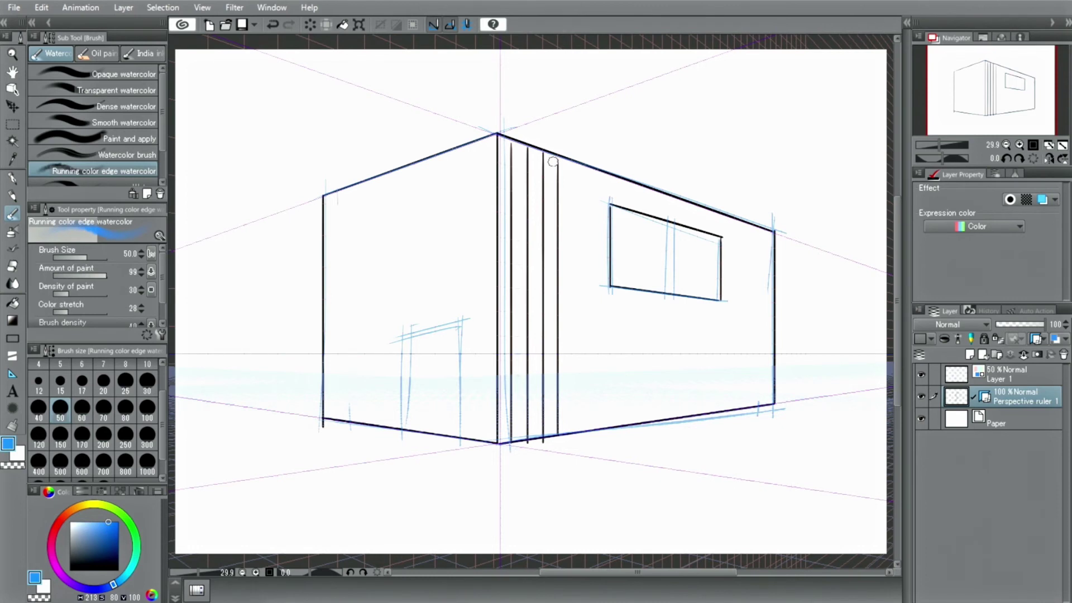
pyautogui.moveTo(552, 162)
pyautogui.mouseDown()
pyautogui.moveTo(553, 416)
pyautogui.moveTo(519, 366)
pyautogui.moveTo(519, 155)
pyautogui.mouseUp()
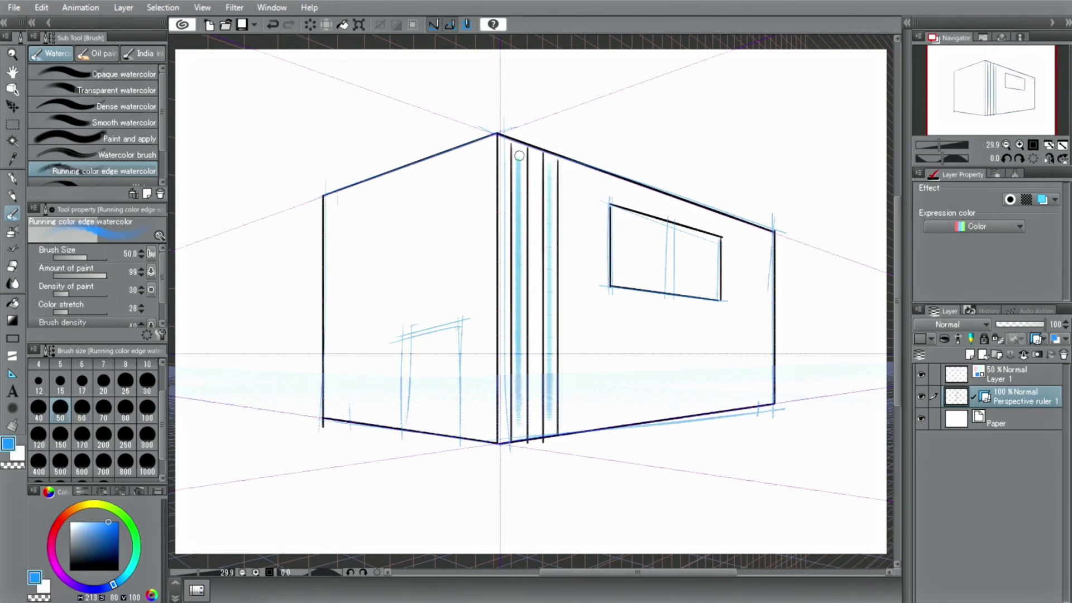
# Paint two horizontal blue oil-paint streaks across the right wall below the window.
pyautogui.click(98, 54)
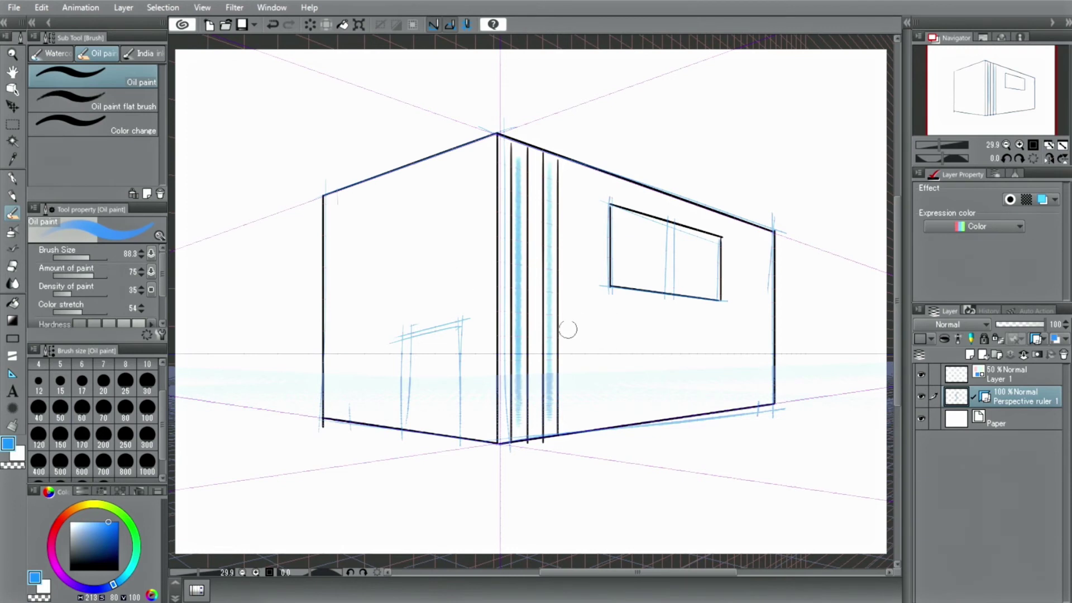
pyautogui.moveTo(564, 326); pyautogui.dragTo(736, 331)
pyautogui.moveTo(580, 348); pyautogui.dragTo(772, 350)
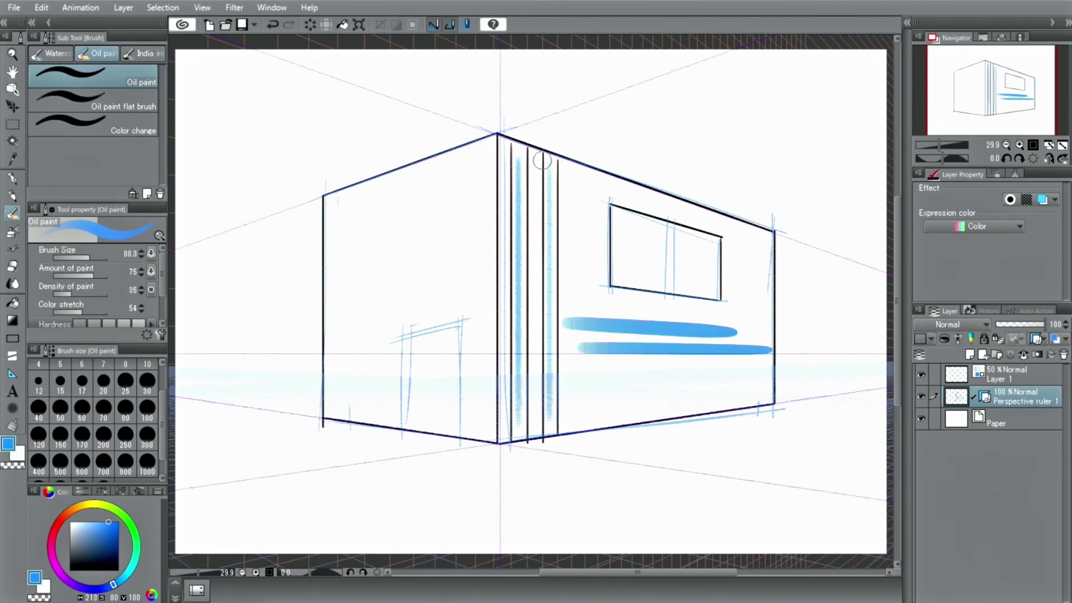
pyautogui.click(12, 249)
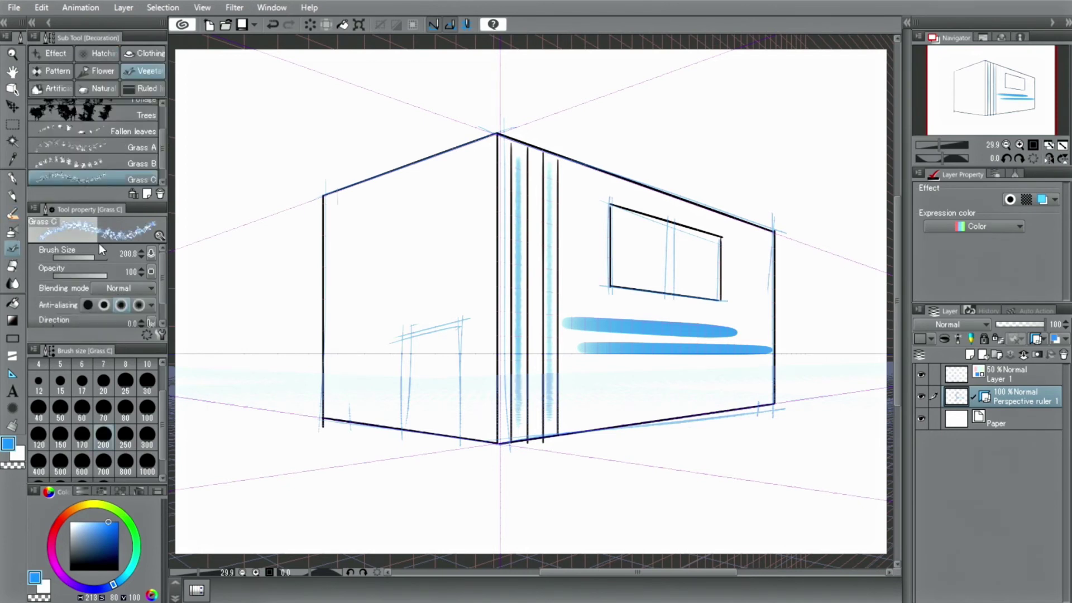
# Grow black Grass C along both wall bases and draw a rectangular door on the left wall.
pyautogui.moveTo(115, 550); pyautogui.dragTo(146, 576)
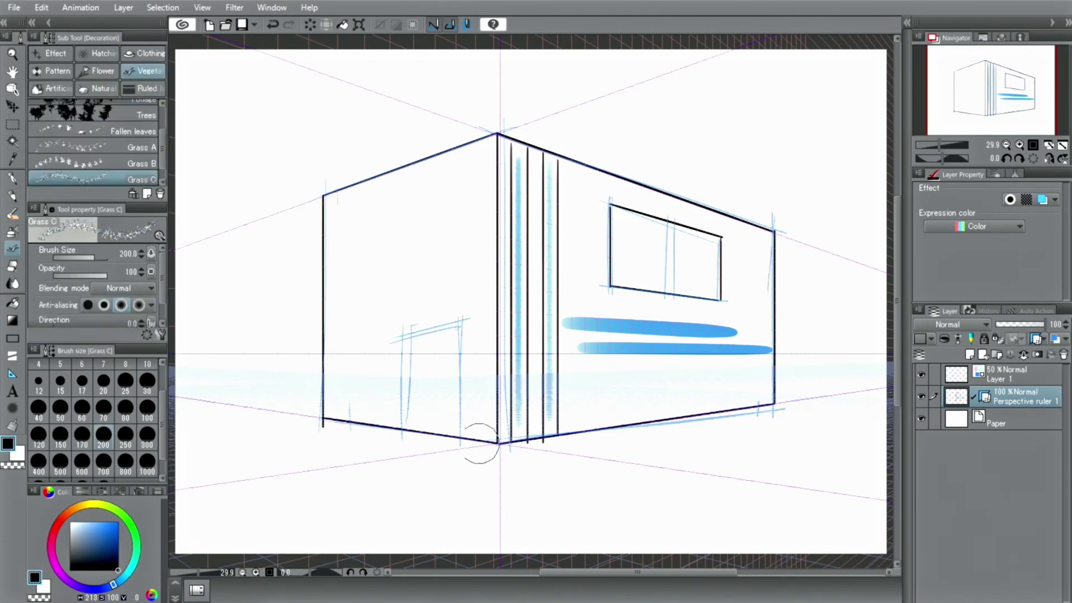
pyautogui.moveTo(494, 442)
pyautogui.mouseDown()
pyautogui.moveTo(338, 413)
pyautogui.moveTo(318, 423)
pyautogui.mouseUp()
pyautogui.moveTo(535, 435)
pyautogui.mouseDown()
pyautogui.moveTo(502, 444)
pyautogui.moveTo(770, 368)
pyautogui.mouseUp()
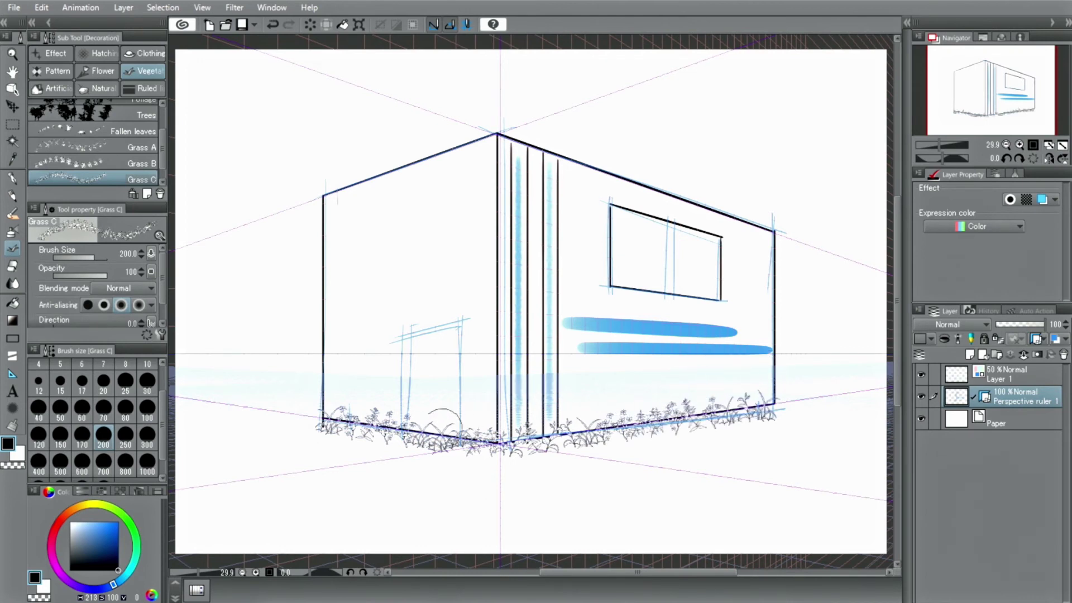
pyautogui.click(7, 341)
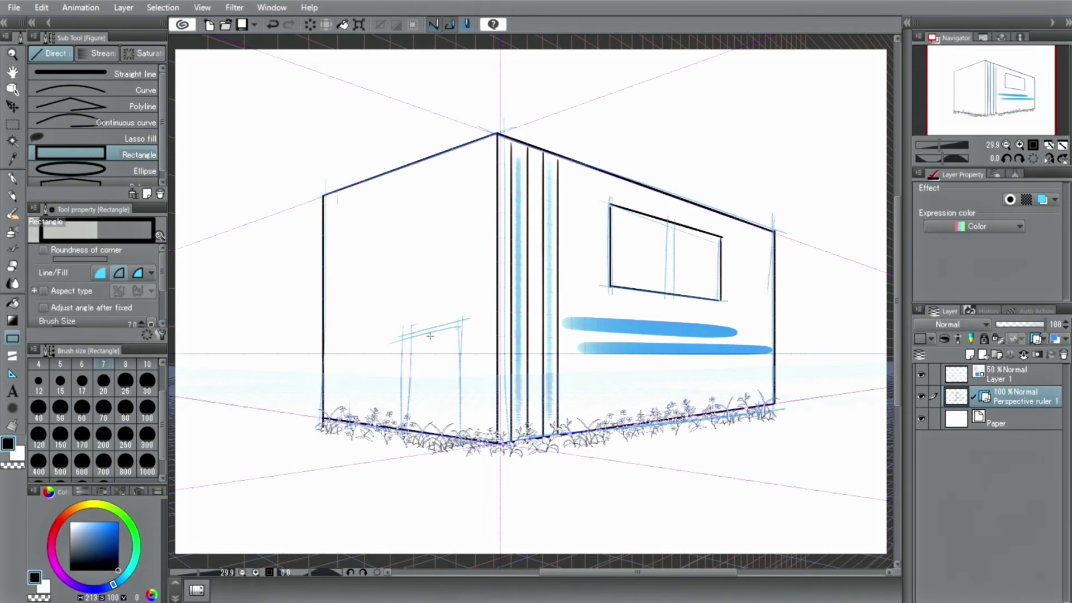
pyautogui.moveTo(409, 330)
pyautogui.mouseDown()
pyautogui.moveTo(443, 371)
pyautogui.moveTo(446, 420)
pyautogui.moveTo(461, 434)
pyautogui.moveTo(411, 328)
pyautogui.mouseUp()
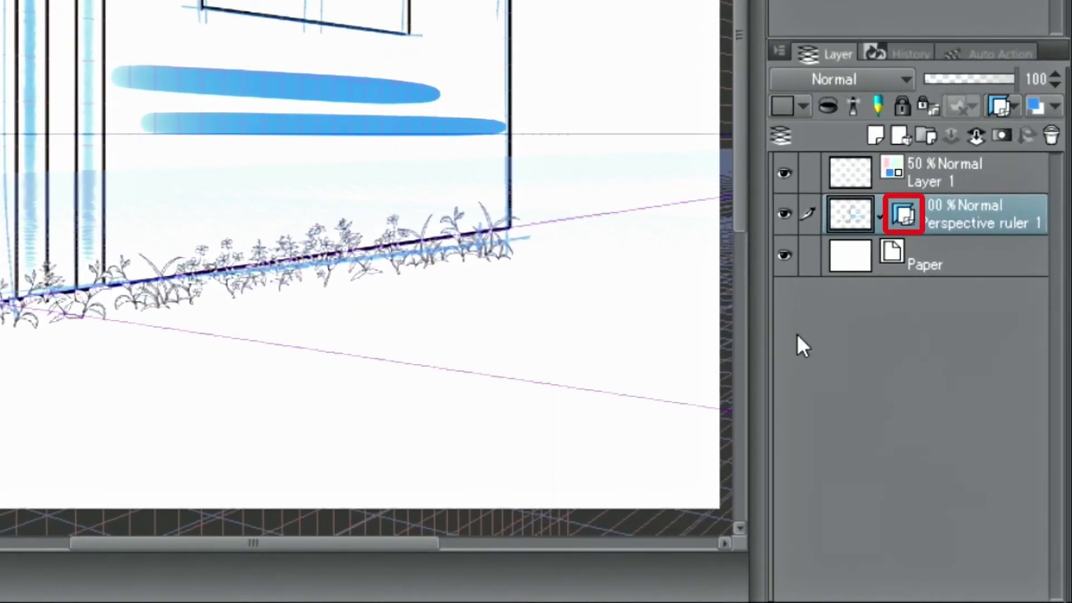
# Drag the perspective ruler icon from the Perspective ruler 1 layer onto Layer 1.
pyautogui.click(899, 211)
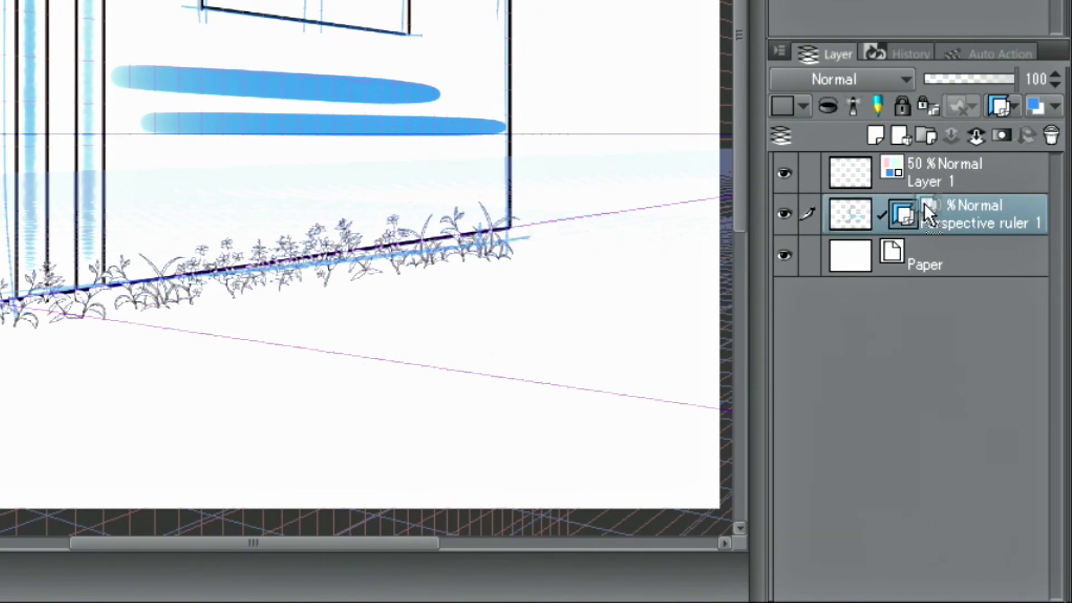
pyautogui.moveTo(923, 203); pyautogui.dragTo(940, 168)
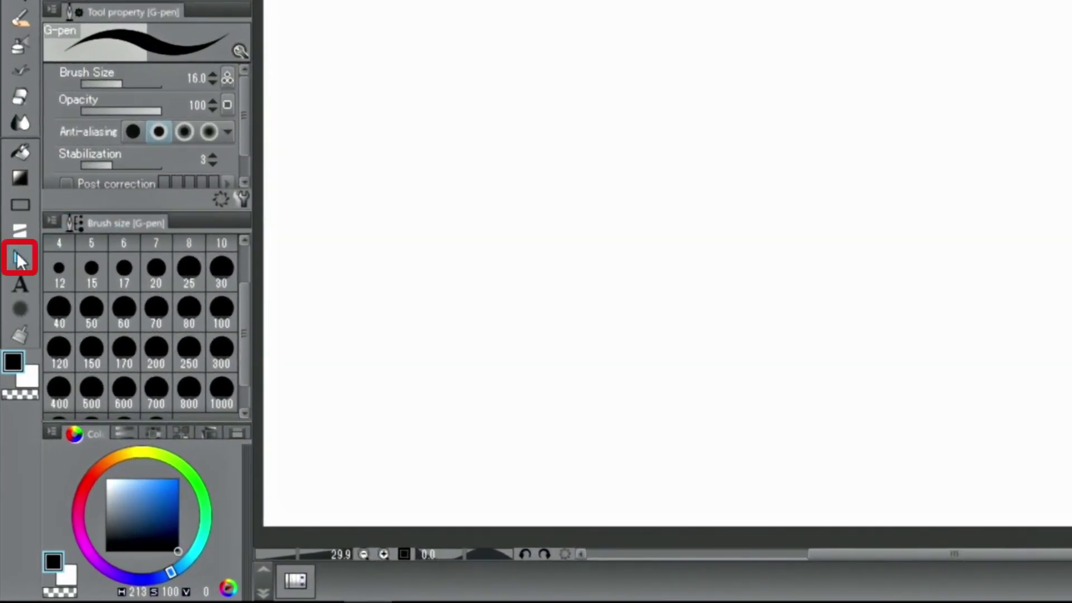
# Draw a vertical Symmetrical ruler down the centre of the blank canvas.
pyautogui.click(18, 255)
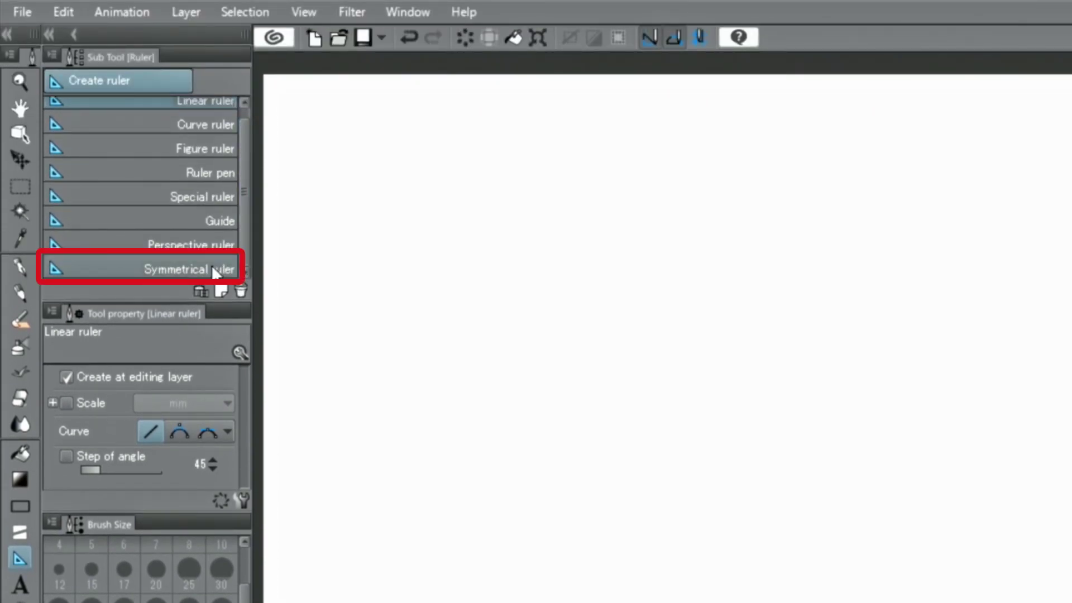
pyautogui.click(215, 264)
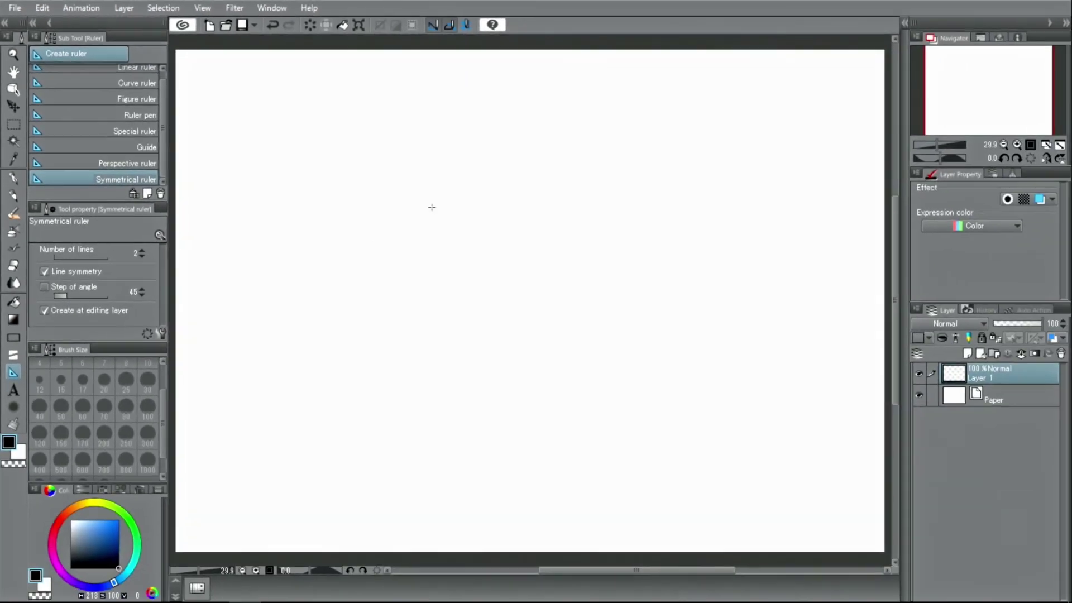
pyautogui.moveTo(506, 140); pyautogui.dragTo(510, 513)
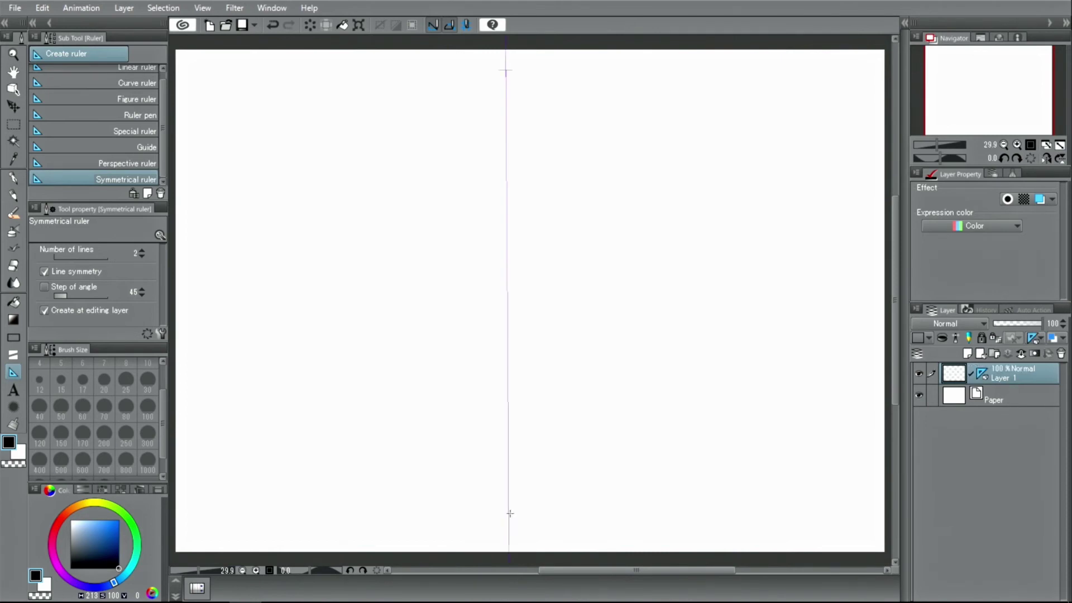
# Test mirrored G-pen strokes of circles, curves and loops, then undo them.
pyautogui.click(13, 178)
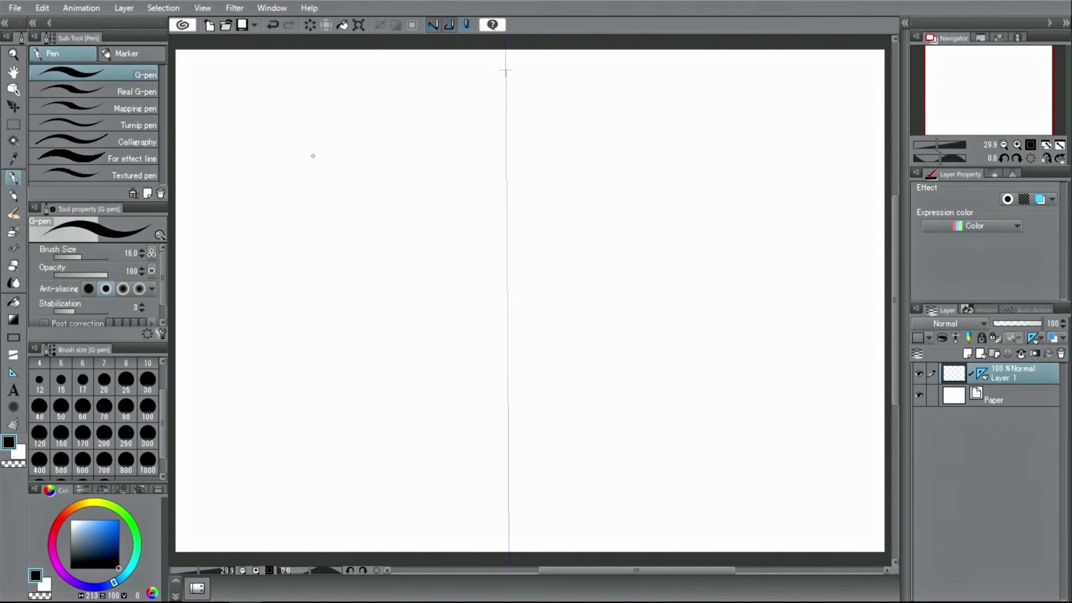
pyautogui.moveTo(409, 114)
pyautogui.mouseDown()
pyautogui.moveTo(427, 146)
pyautogui.moveTo(433, 137)
pyautogui.mouseUp()
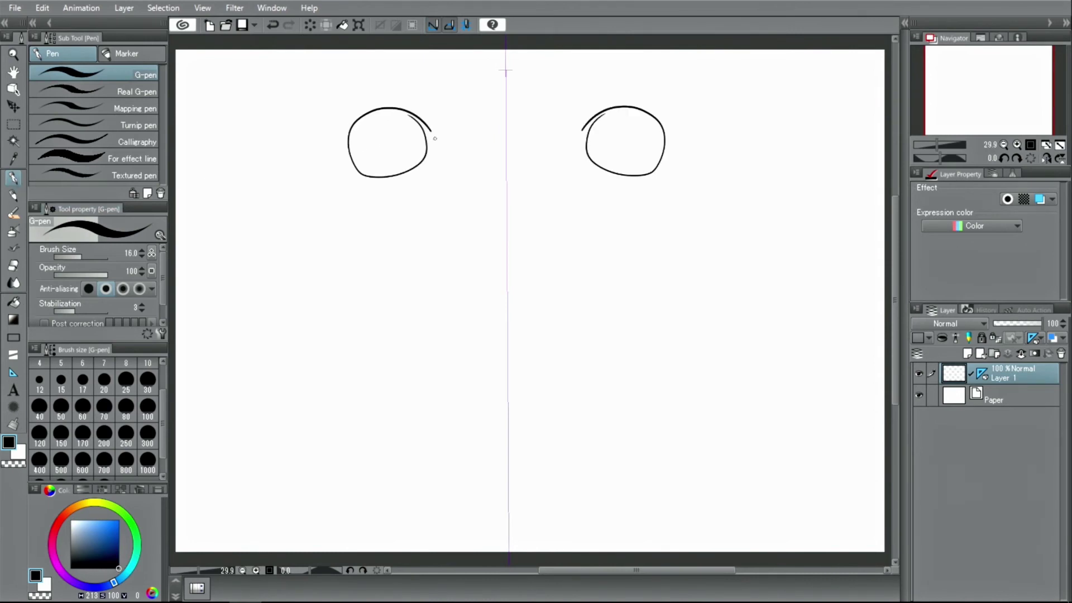
pyautogui.moveTo(400, 210); pyautogui.dragTo(429, 276)
pyautogui.moveTo(391, 238)
pyautogui.mouseDown()
pyautogui.moveTo(411, 304)
pyautogui.moveTo(331, 341)
pyautogui.mouseUp()
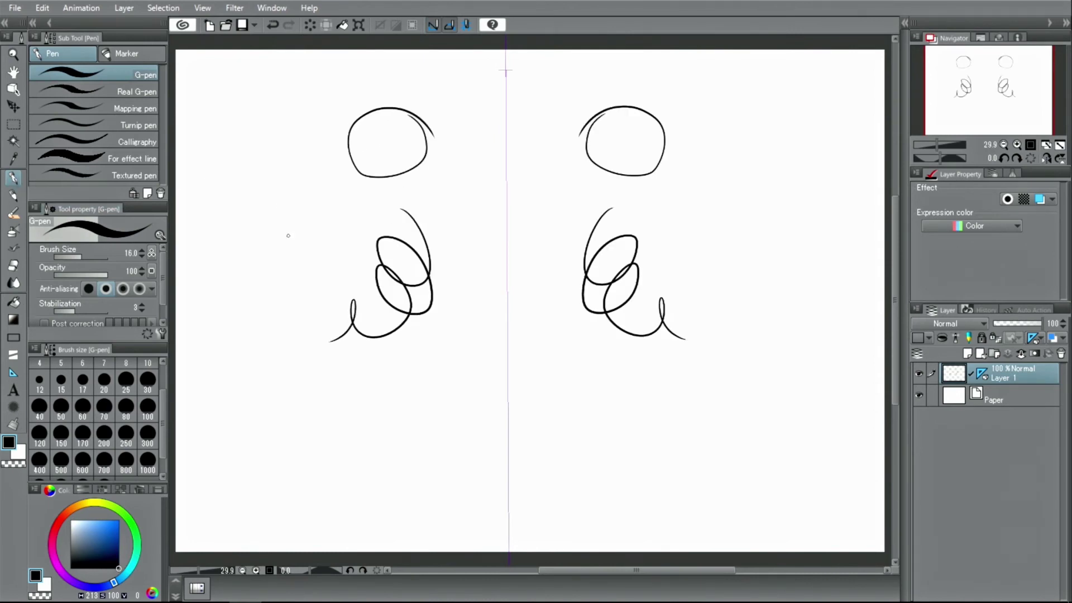
pyautogui.click(272, 25)
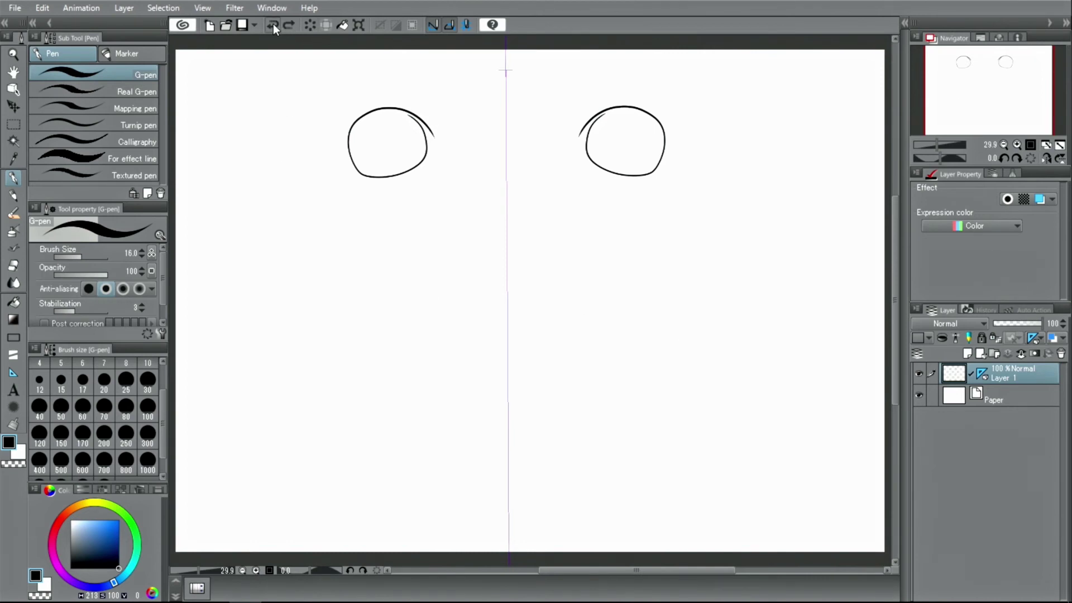
pyautogui.click(273, 25)
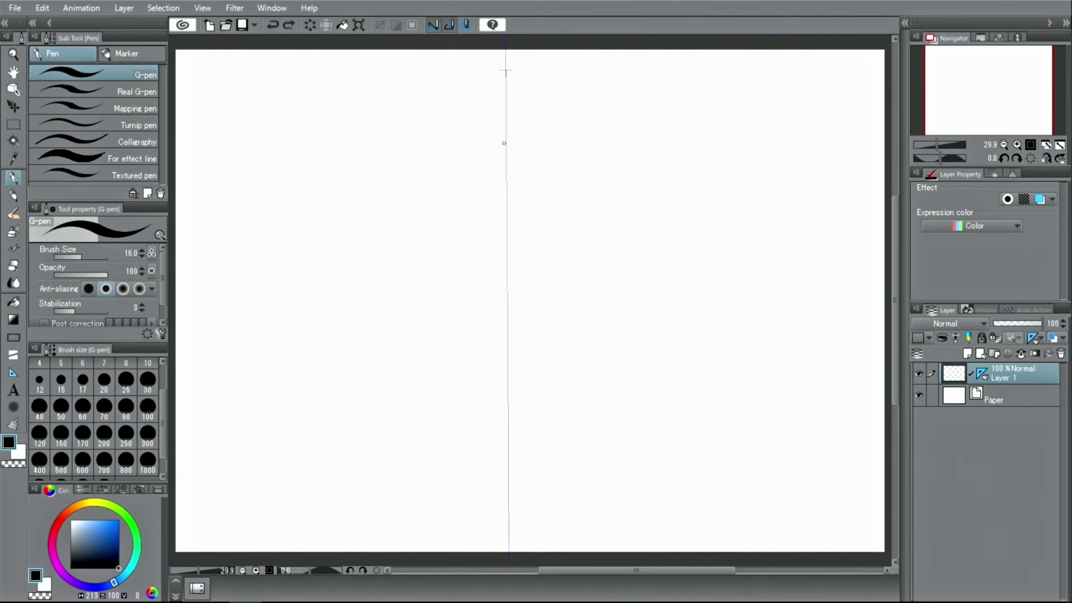
# Ink the mirrored robot: head, legs, arms, eyes, chest panel, arm bands and knee lines.
pyautogui.moveTo(504, 143)
pyautogui.mouseDown()
pyautogui.moveTo(446, 146)
pyautogui.moveTo(442, 218)
pyautogui.moveTo(498, 223)
pyautogui.moveTo(491, 241)
pyautogui.moveTo(504, 244)
pyautogui.moveTo(459, 244)
pyautogui.moveTo(451, 371)
pyautogui.moveTo(505, 369)
pyautogui.moveTo(462, 461)
pyautogui.mouseUp()
pyautogui.moveTo(498, 371)
pyautogui.mouseDown()
pyautogui.moveTo(494, 456)
pyautogui.moveTo(454, 474)
pyautogui.moveTo(501, 475)
pyautogui.mouseUp()
pyautogui.moveTo(457, 252)
pyautogui.mouseDown()
pyautogui.moveTo(430, 284)
pyautogui.moveTo(446, 291)
pyautogui.moveTo(426, 280)
pyautogui.moveTo(426, 347)
pyautogui.moveTo(450, 360)
pyautogui.moveTo(421, 360)
pyautogui.moveTo(422, 383)
pyautogui.moveTo(457, 370)
pyautogui.mouseUp()
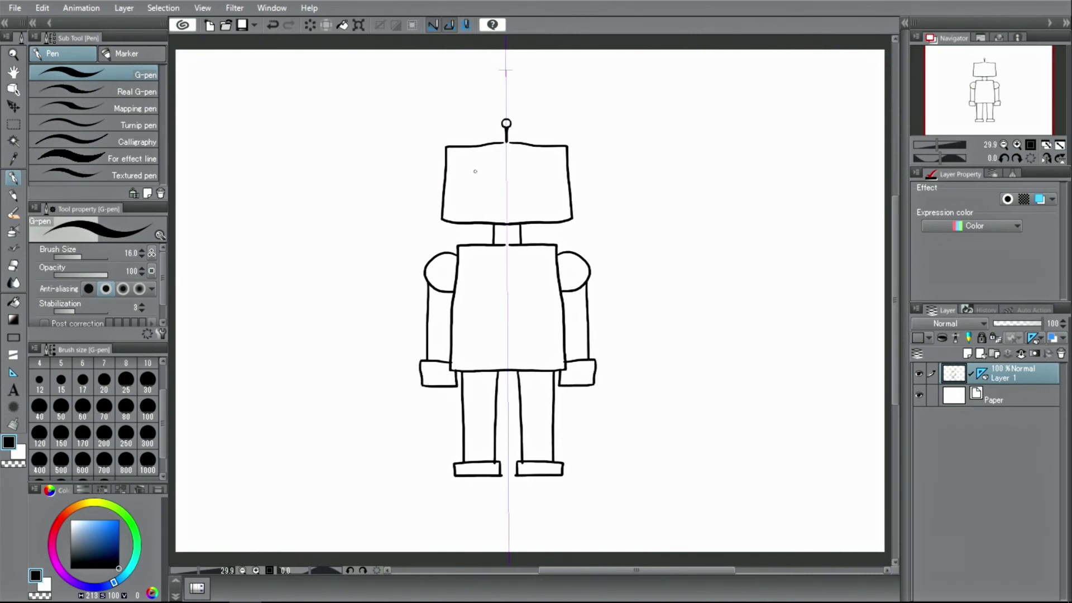
pyautogui.moveTo(475, 171)
pyautogui.mouseDown()
pyautogui.moveTo(475, 162)
pyautogui.moveTo(475, 185)
pyautogui.mouseUp()
pyautogui.moveTo(498, 270)
pyautogui.mouseDown()
pyautogui.moveTo(469, 281)
pyautogui.moveTo(480, 296)
pyautogui.moveTo(505, 298)
pyautogui.moveTo(474, 322)
pyautogui.moveTo(474, 349)
pyautogui.moveTo(506, 326)
pyautogui.mouseUp()
pyautogui.moveTo(426, 321); pyautogui.dragTo(452, 321)
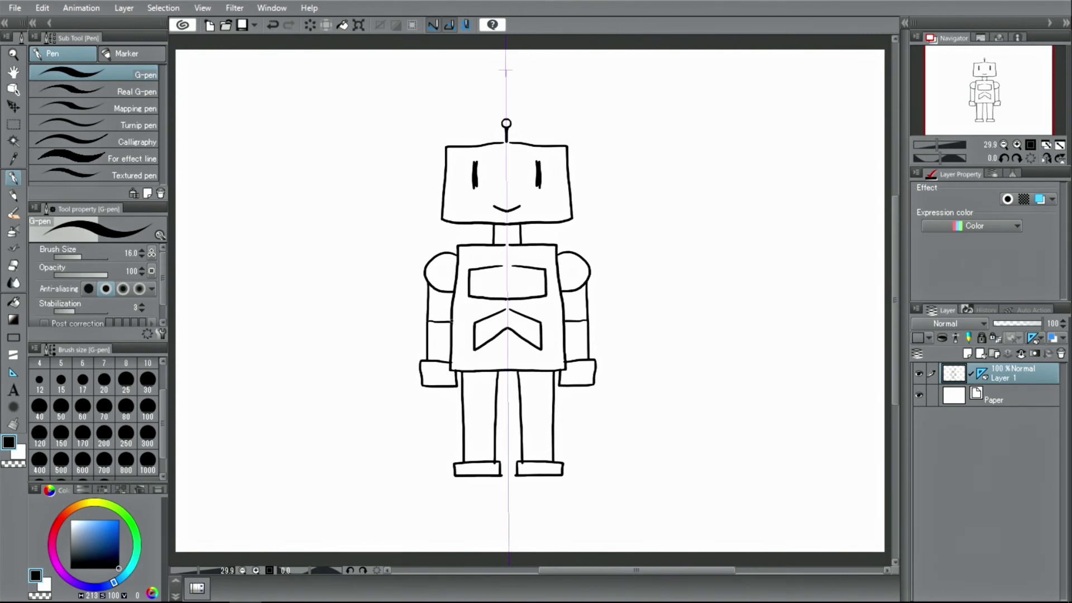
pyautogui.moveTo(463, 413); pyautogui.dragTo(497, 412)
pyautogui.hotkey('ctrl', 'z')
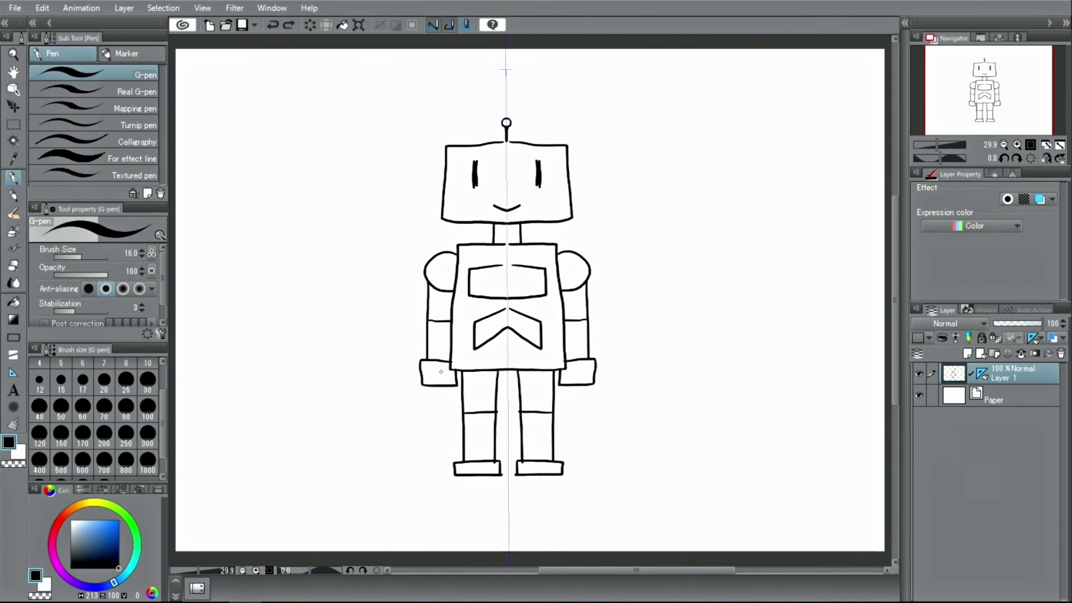
# Hide Layer 1, add empty Layer 2, and select the Symmetrical ruler with 10 lines.
pyautogui.click(918, 373)
pyautogui.click(967, 354)
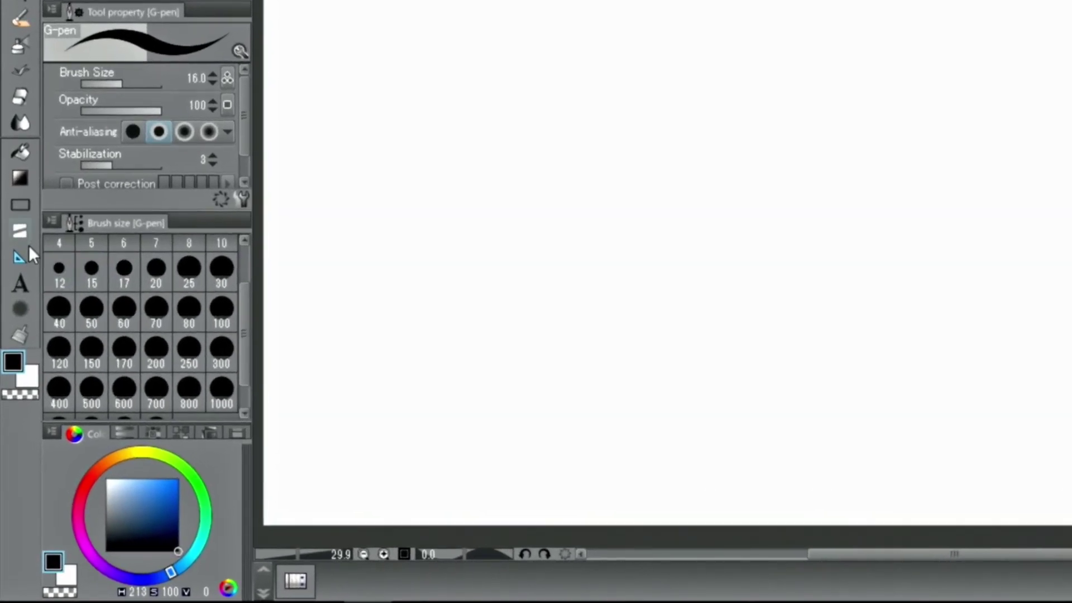
pyautogui.click(21, 258)
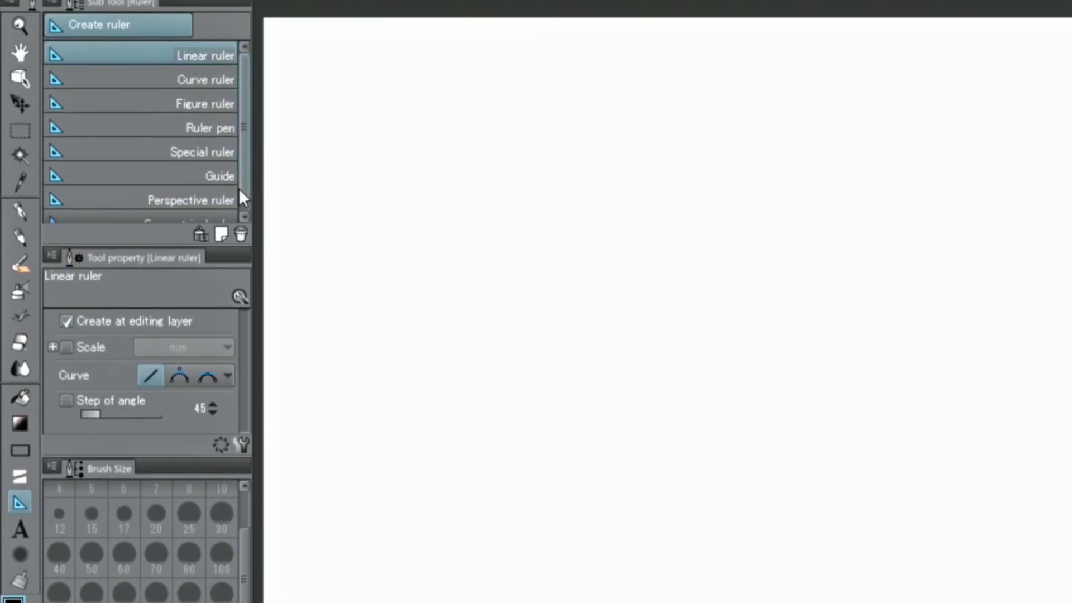
pyautogui.scroll(-1, 242, 186)
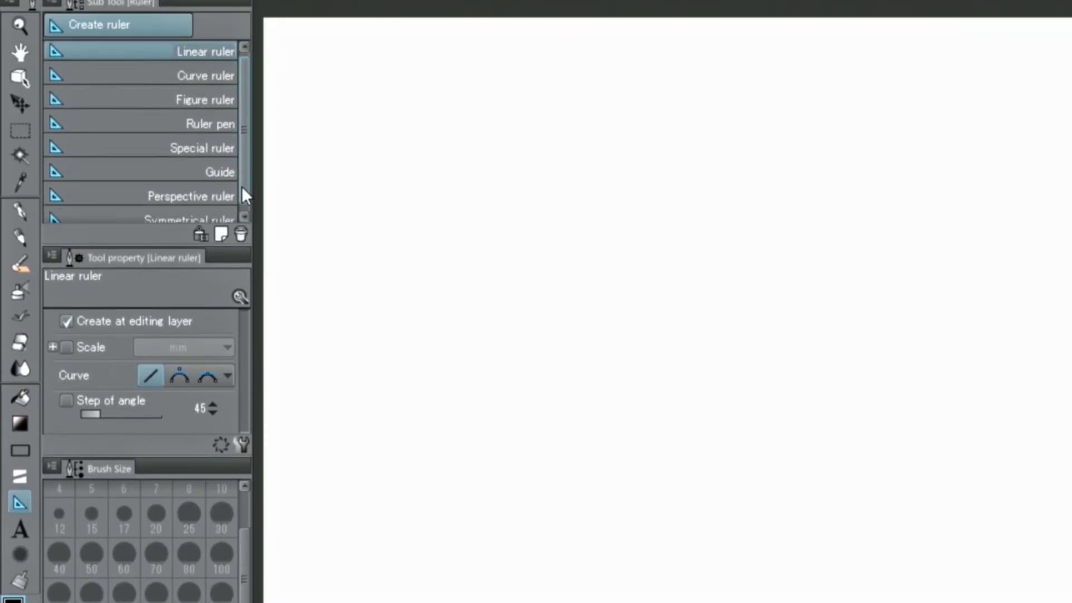
pyautogui.click(209, 213)
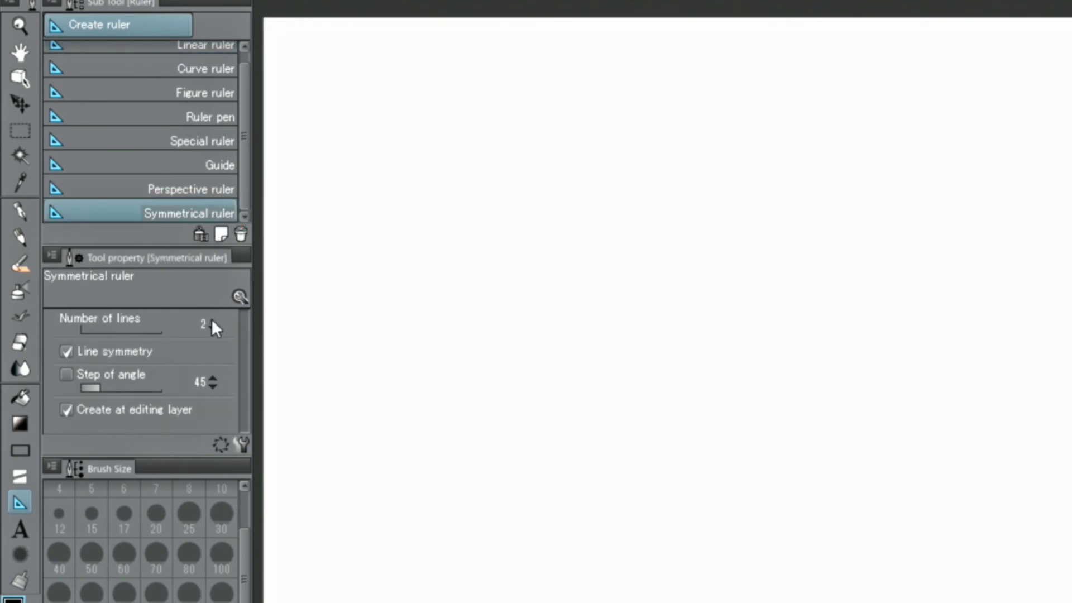
pyautogui.scroll(6, 212, 320)
pyautogui.scroll(2, 211, 321)
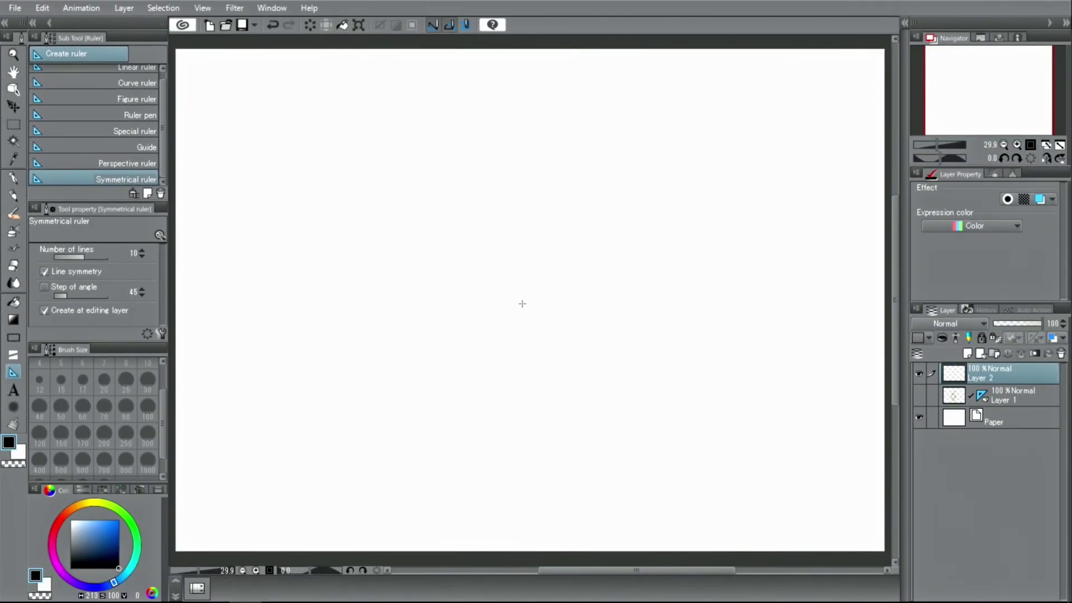
# Drag the 10-line symmetrical ruler out from the canvas centre on Layer 2.
pyautogui.moveTo(527, 301); pyautogui.dragTo(732, 300)
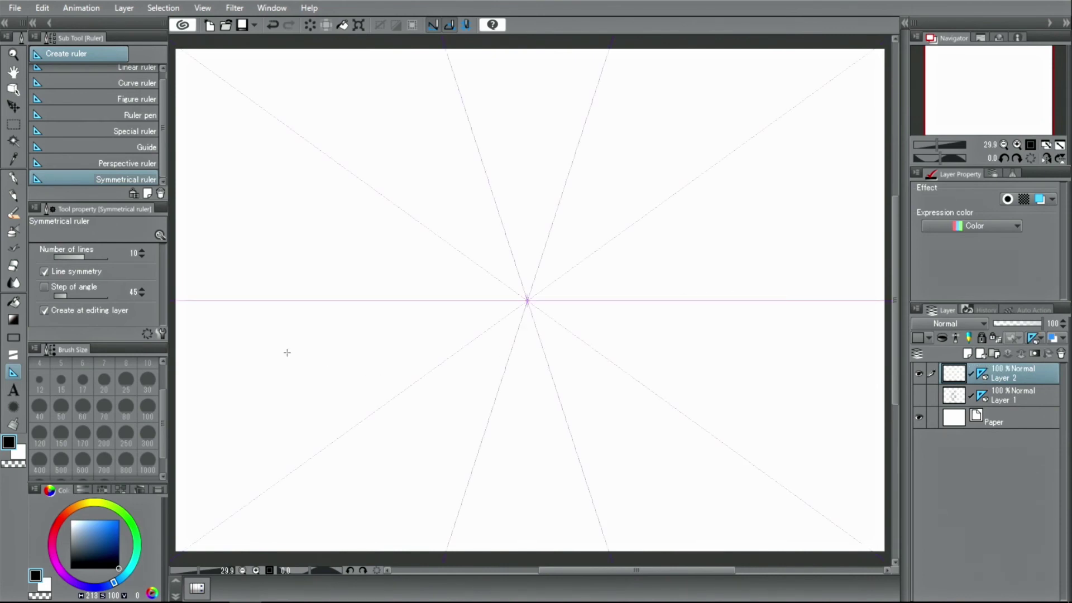
pyautogui.click(13, 180)
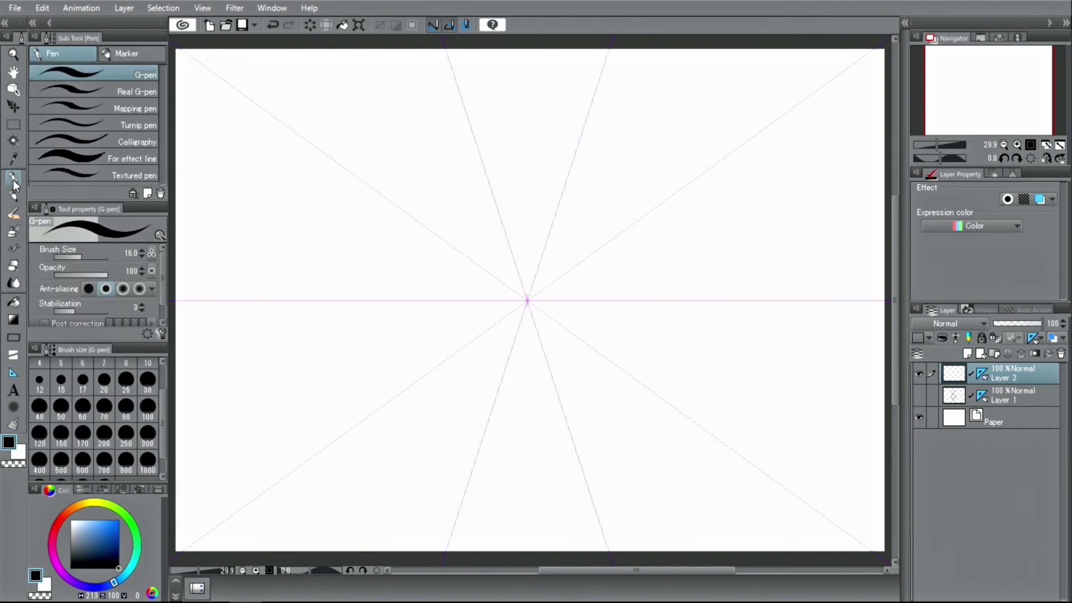